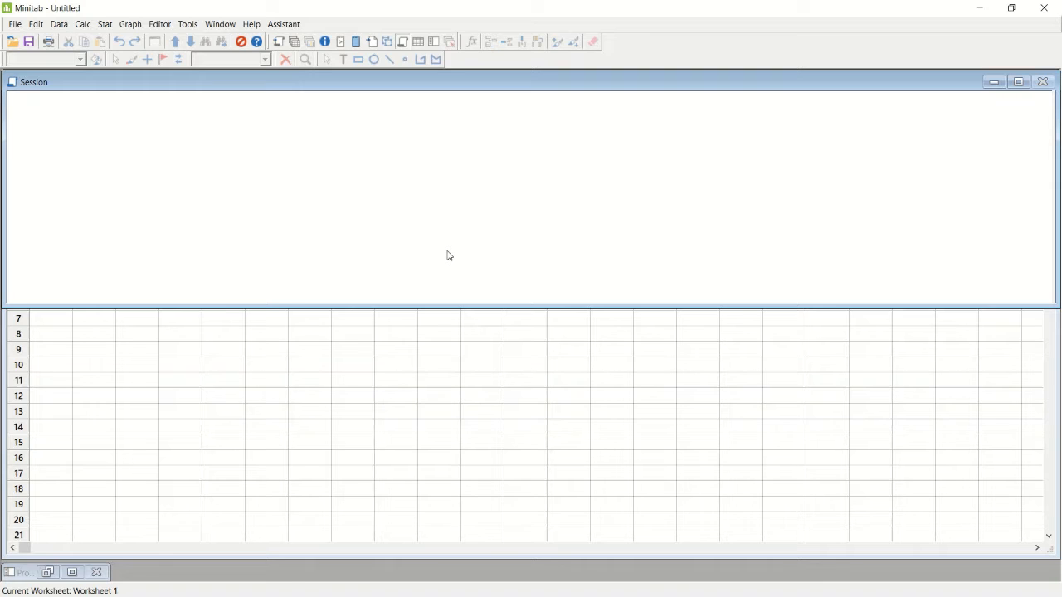
- Open the worksheet Latihan Histogram 18-1 from the File Latihan V 18 atau 19 folder, adding its copy to the current project
click(309, 418)
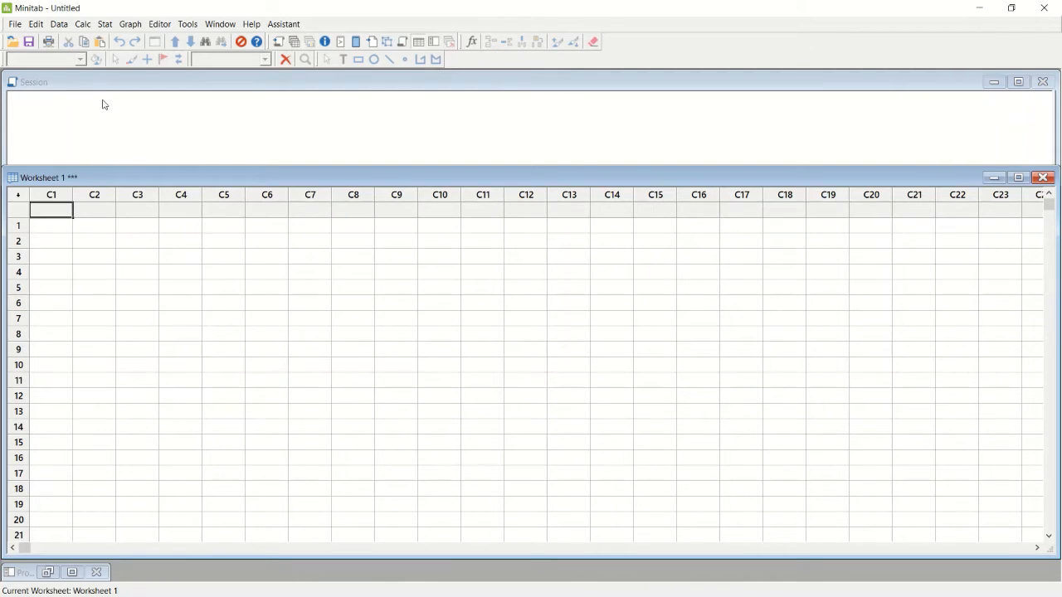
click(16, 24)
click(33, 62)
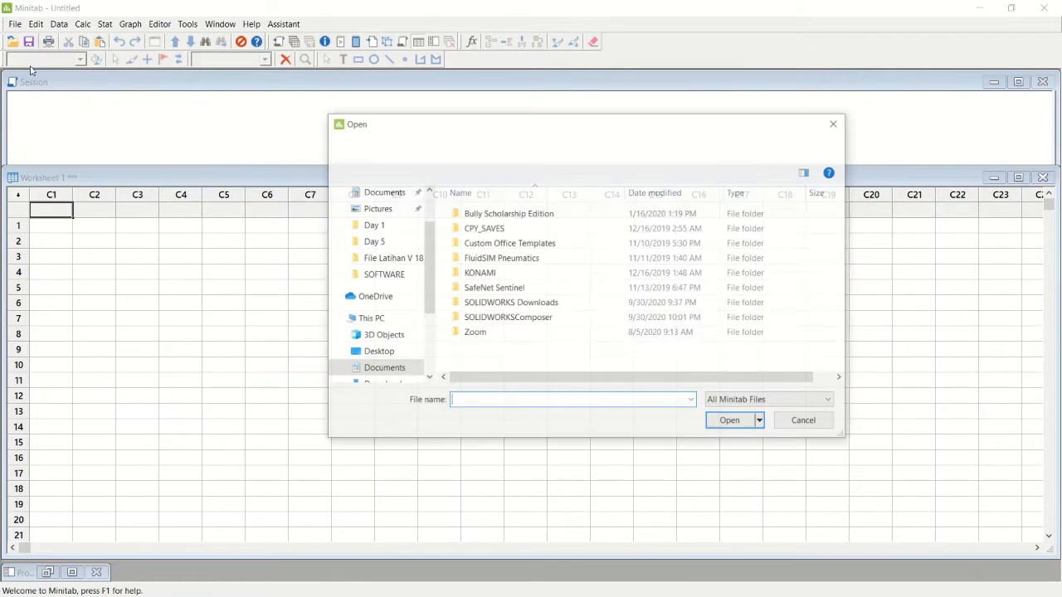
click(385, 262)
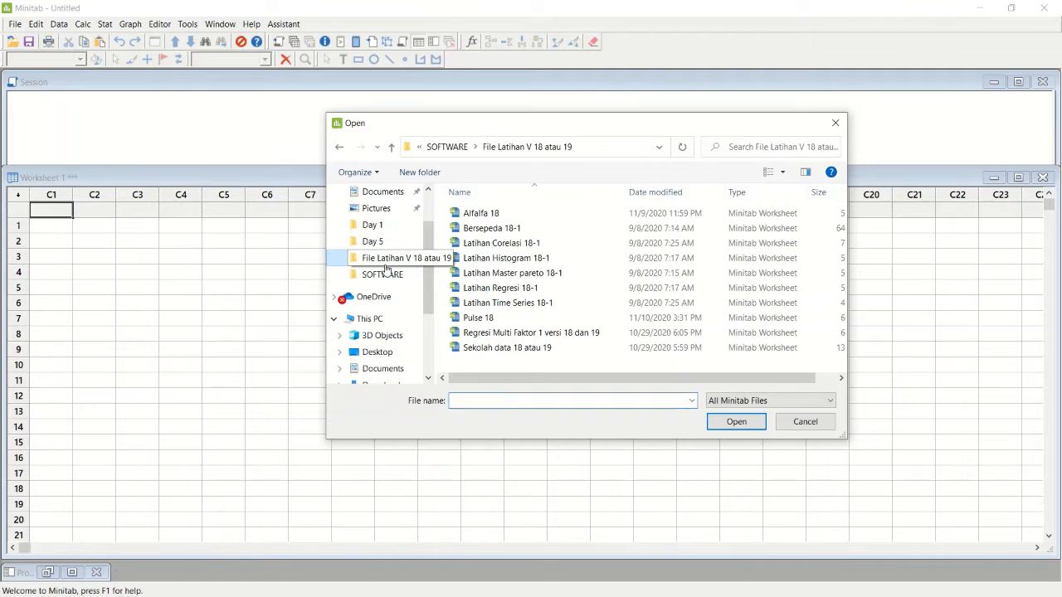
double_click(535, 264)
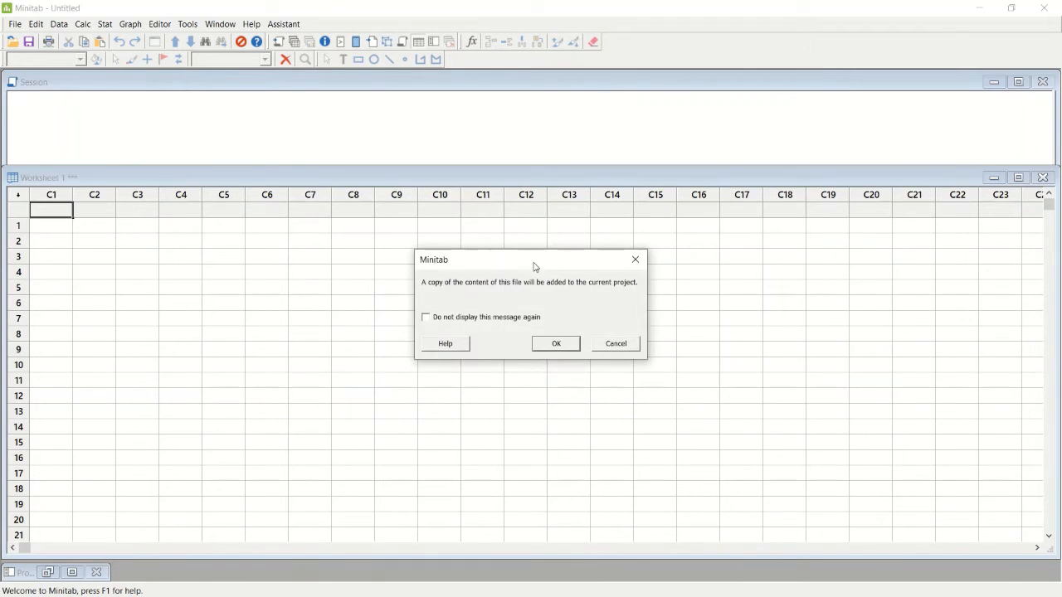
click(569, 343)
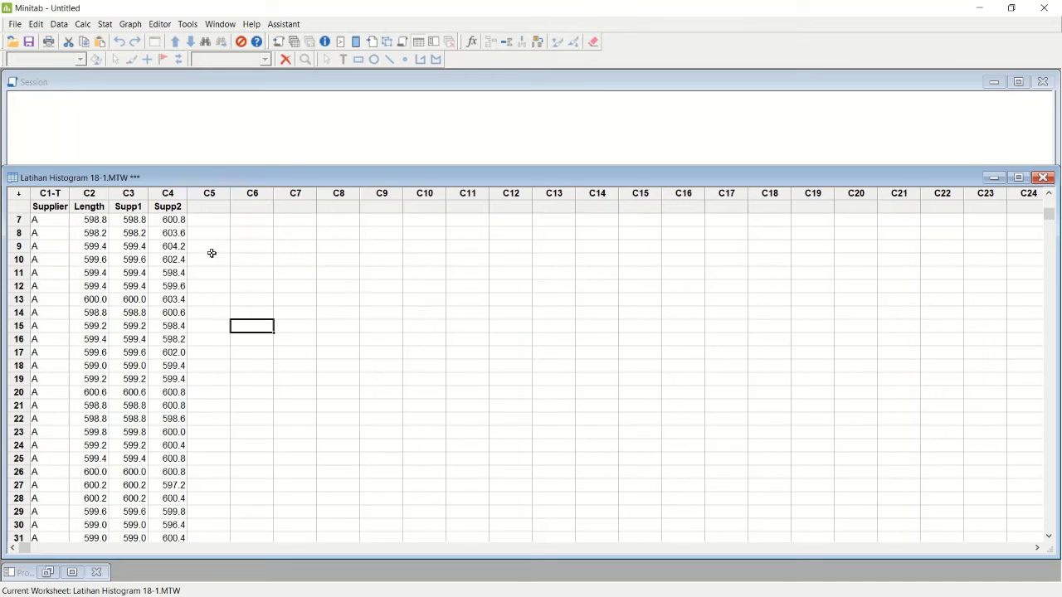
- Look over the worksheet's data columns Supplier, Length, Supp1 and Supp2
click(255, 289)
click(291, 260)
click(291, 362)
click(136, 194)
click(169, 195)
click(52, 195)
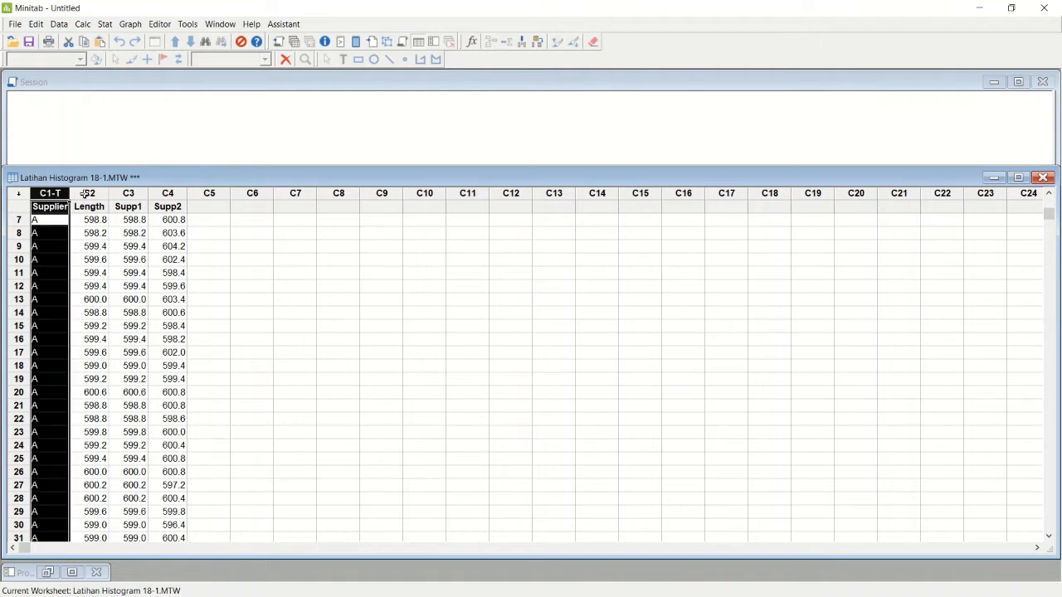
click(86, 193)
click(337, 308)
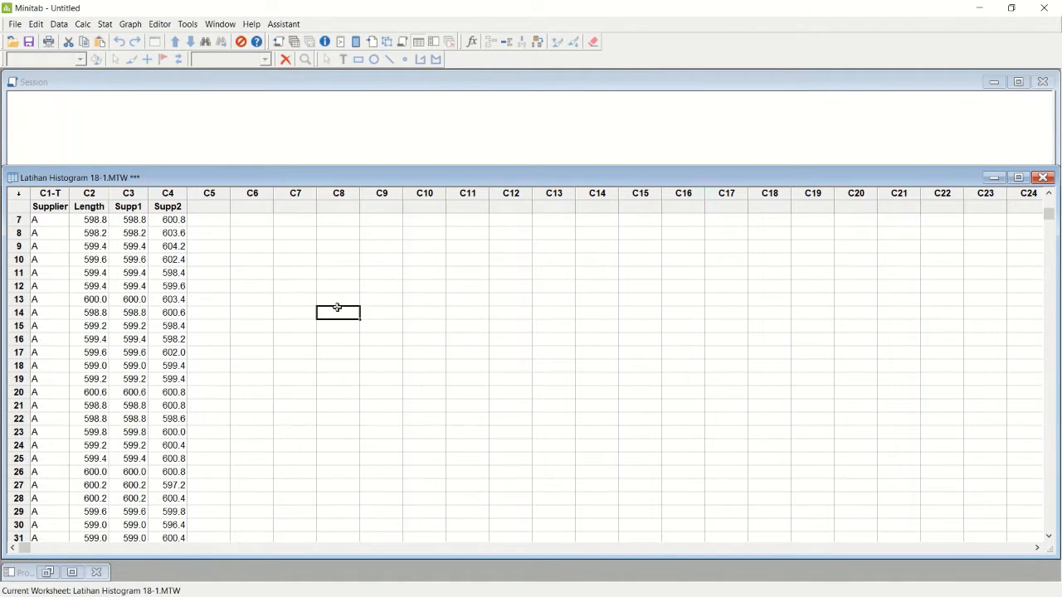
- Compare the Supp1 and Supp2 columns row by row in the worksheet
click(140, 193)
click(169, 194)
click(295, 307)
click(132, 212)
click(176, 210)
click(227, 260)
click(292, 315)
click(133, 205)
click(163, 206)
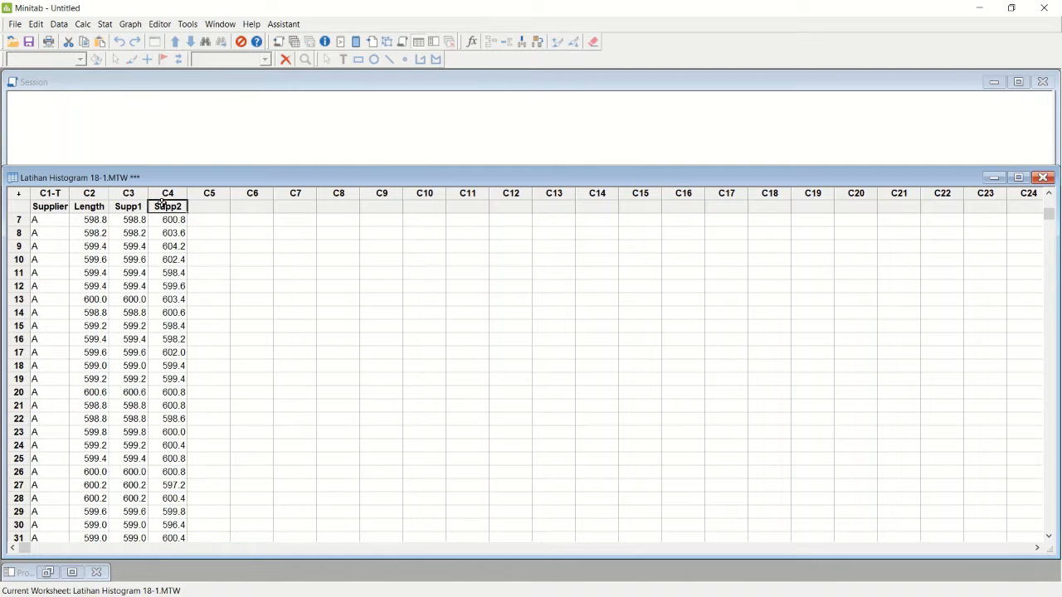
click(146, 226)
click(224, 264)
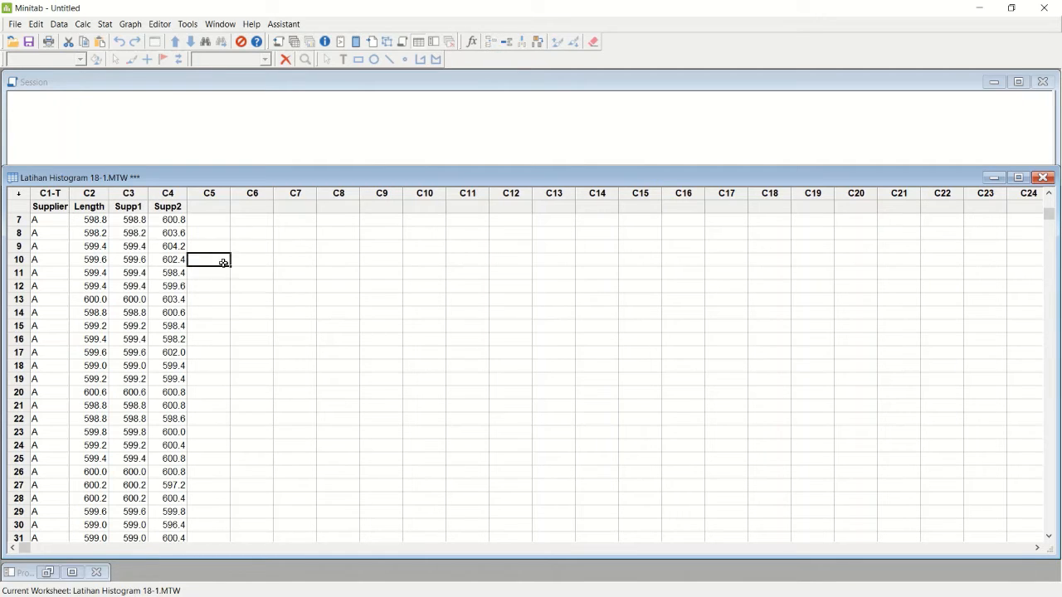
click(170, 209)
drag(186, 235, 207, 235)
click(197, 297)
click(240, 269)
click(249, 325)
click(133, 219)
click(165, 219)
click(136, 251)
click(165, 249)
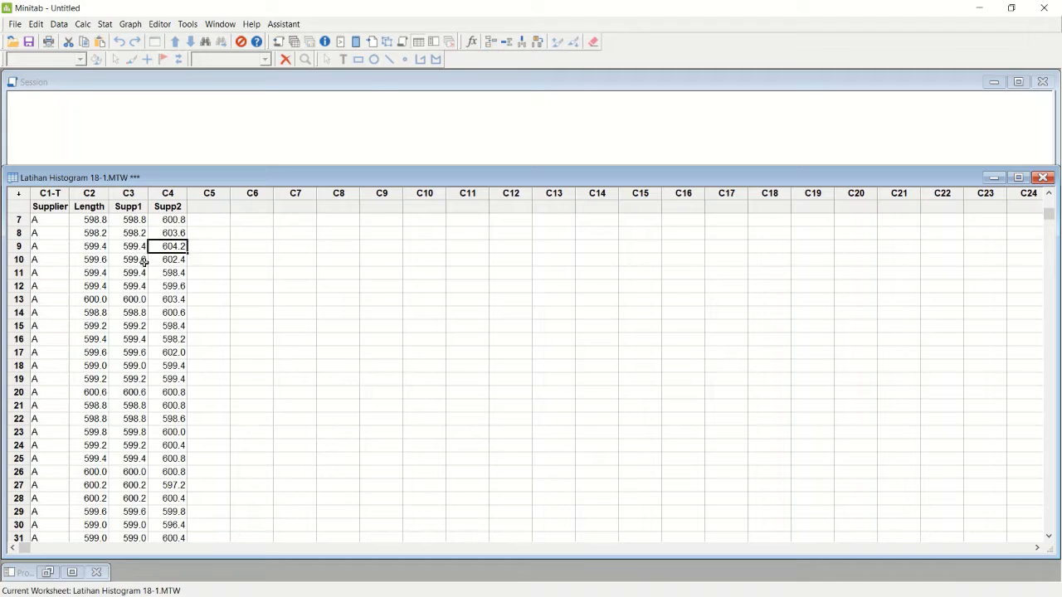
click(167, 261)
click(256, 264)
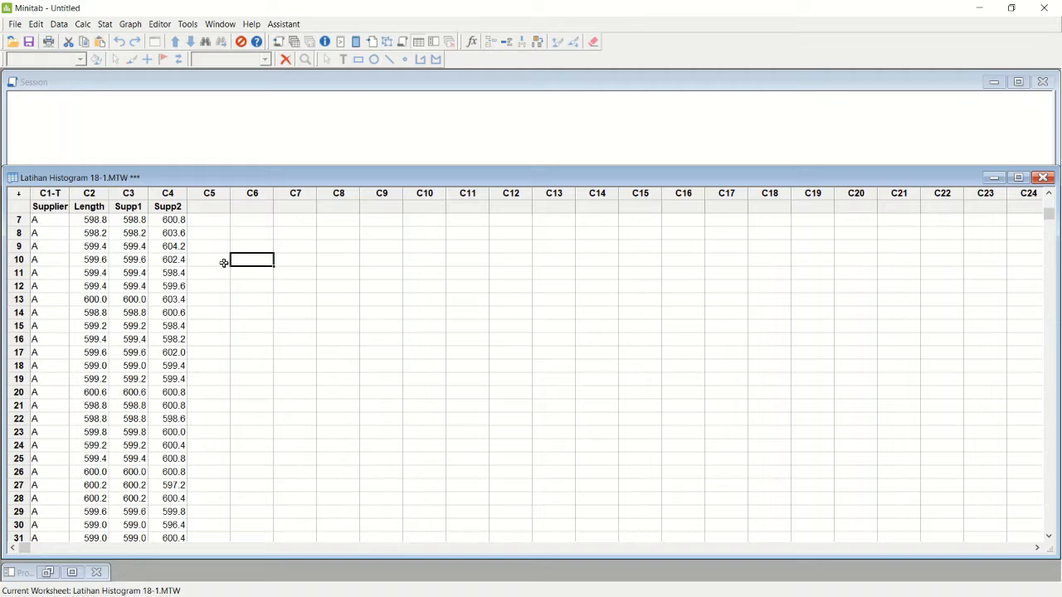
click(163, 282)
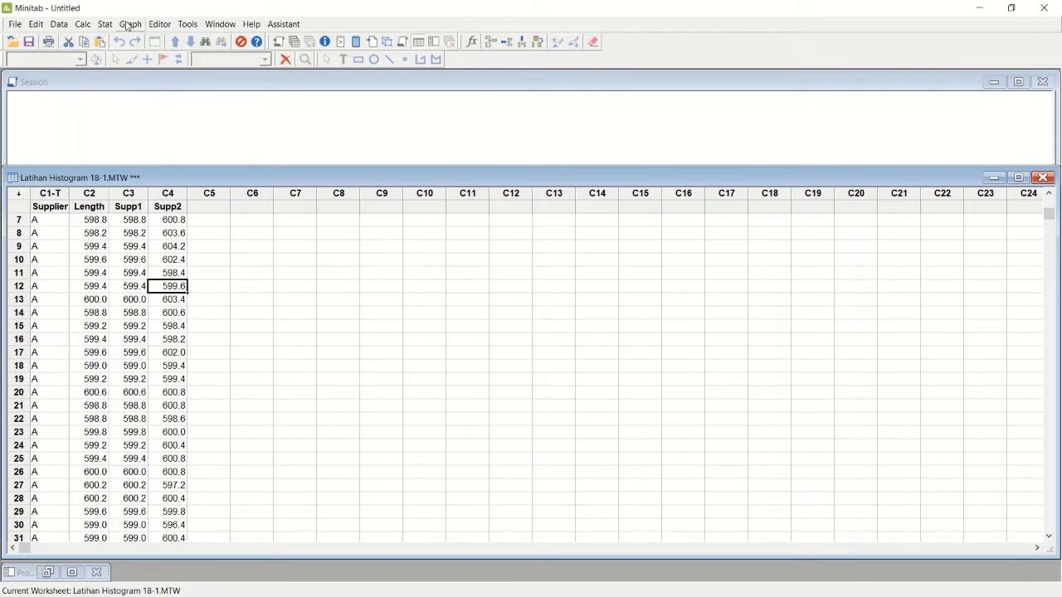
- Create simple histograms with Supp1 and Supp2 as the graph variables
click(128, 26)
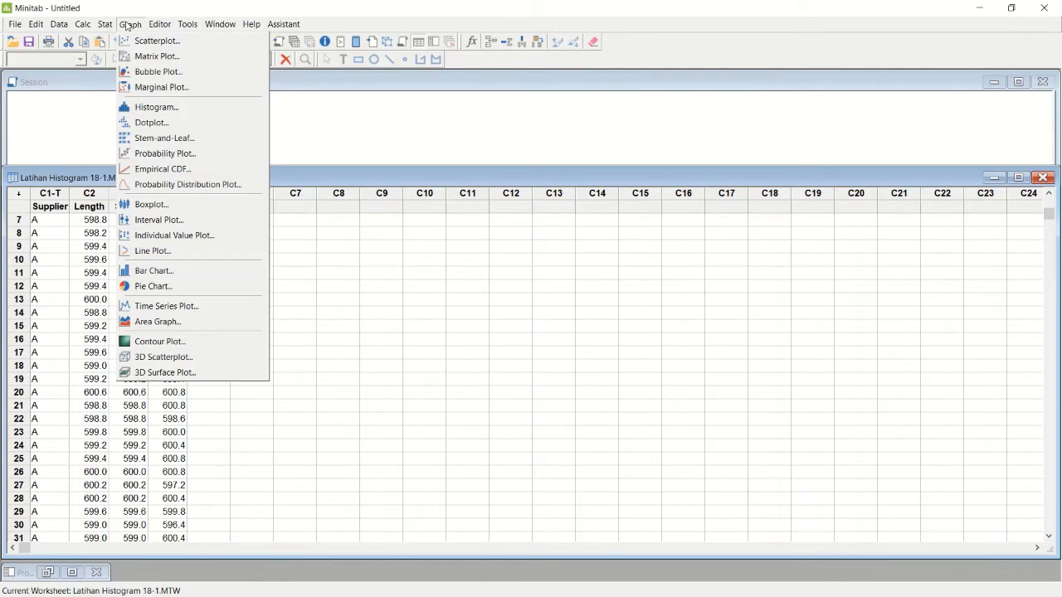
click(143, 106)
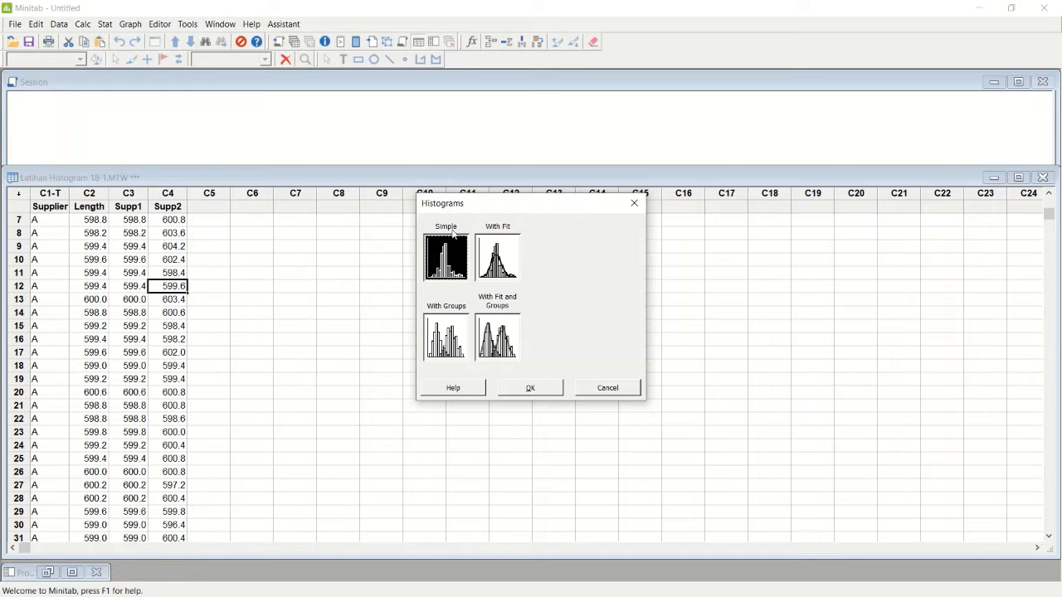
click(548, 387)
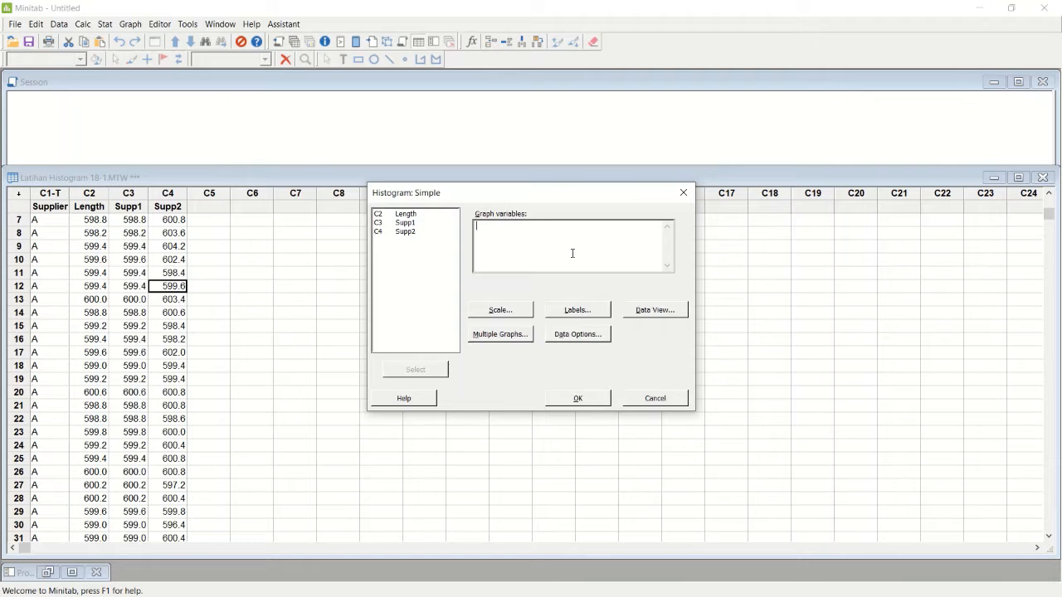
double_click(409, 224)
double_click(404, 232)
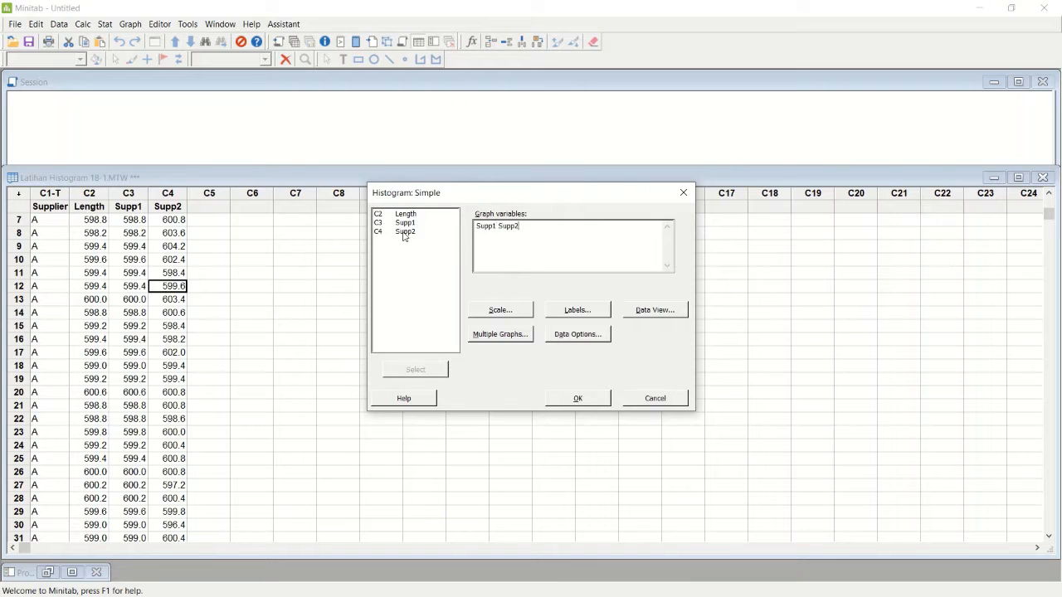
click(594, 401)
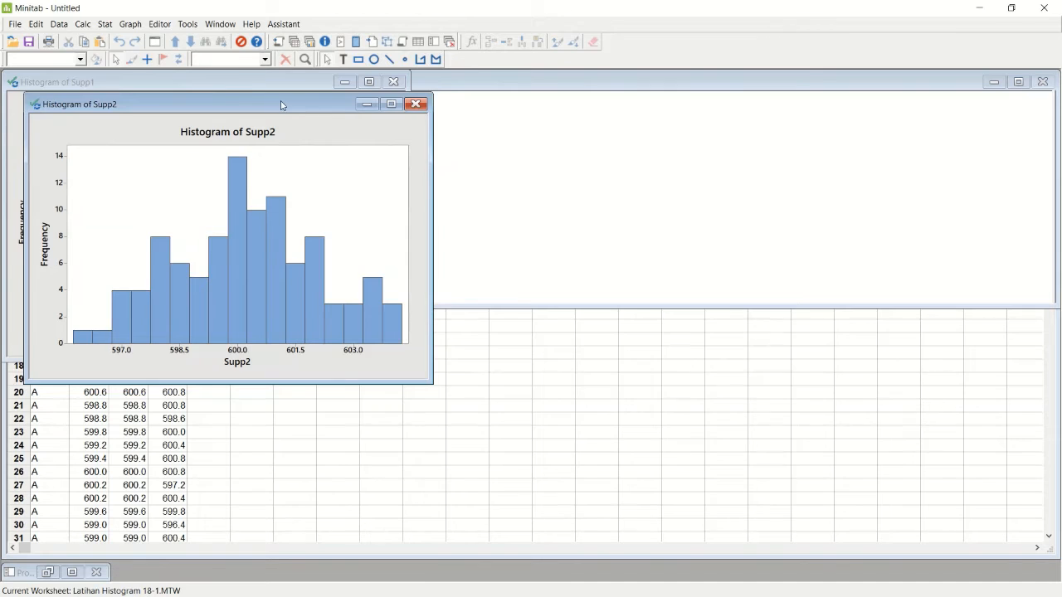
- Place the Supp1 and Supp2 histograms side by side and inspect the frequency and bin of each one's tallest bar
drag(282, 104, 806, 87)
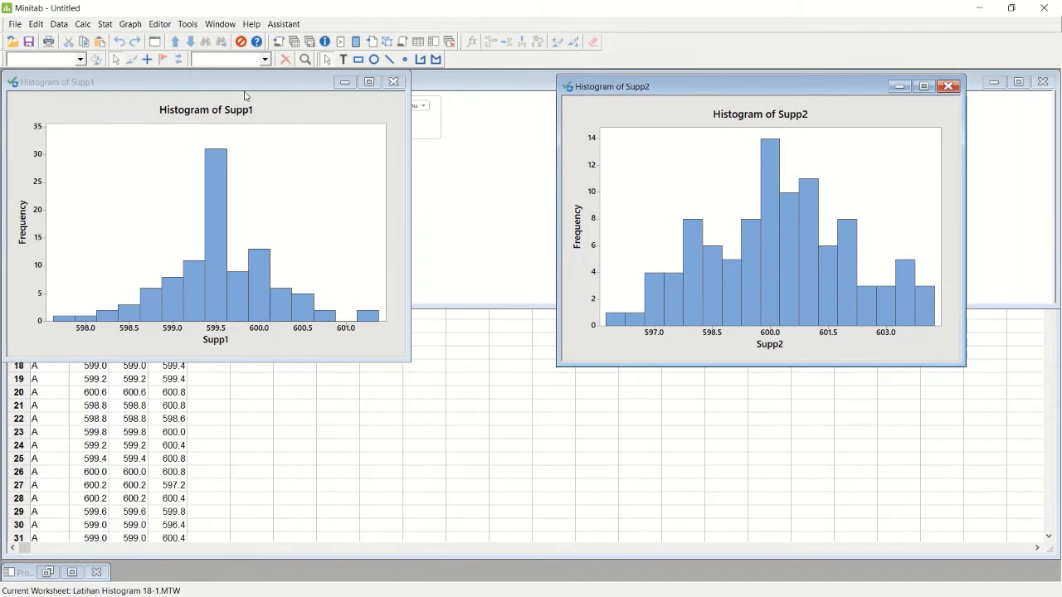
drag(243, 89, 378, 92)
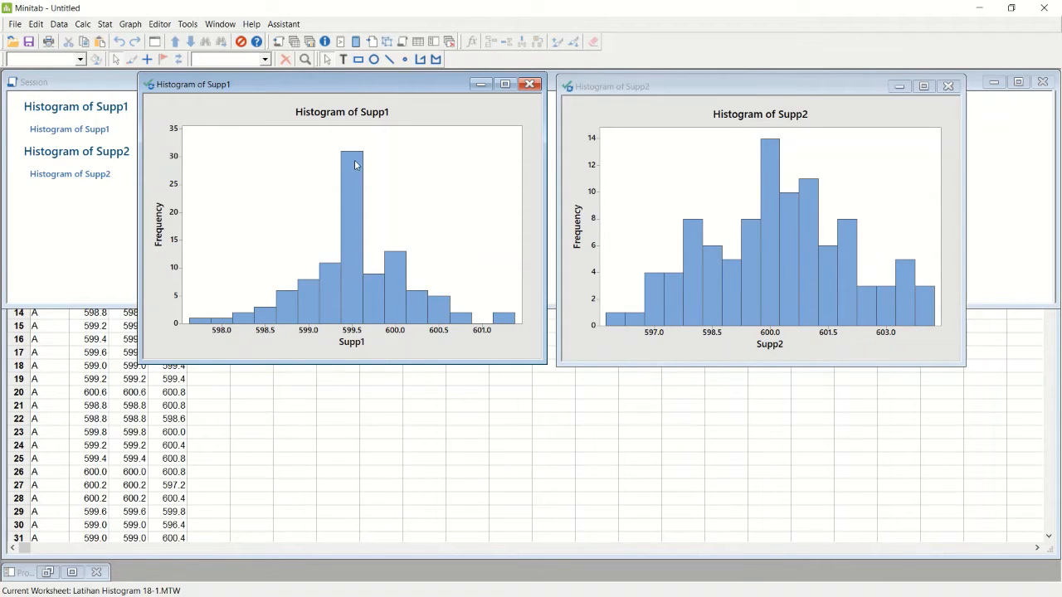
mouse_move(355, 165)
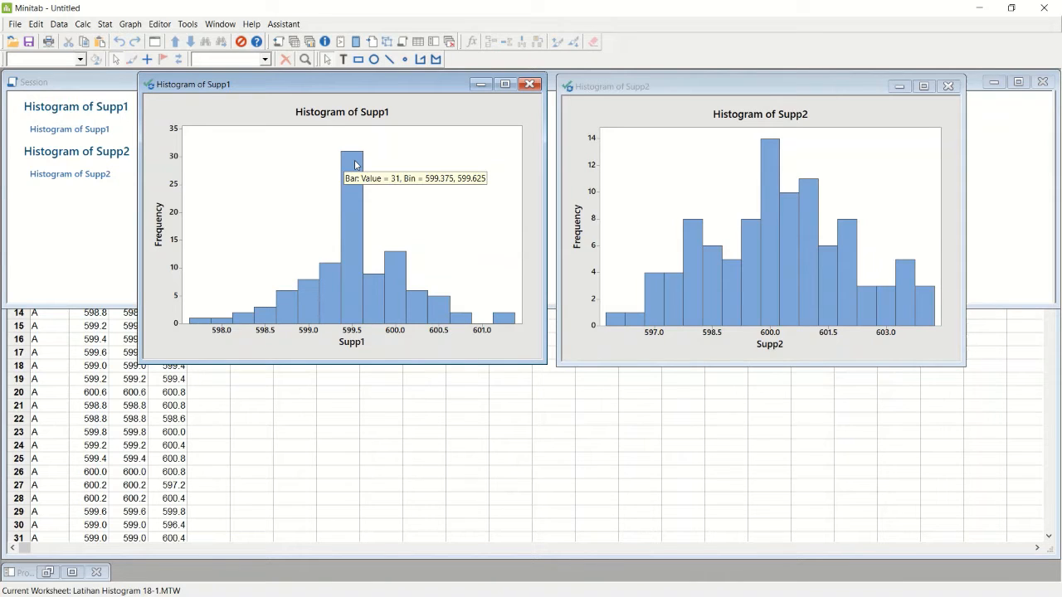
click(769, 154)
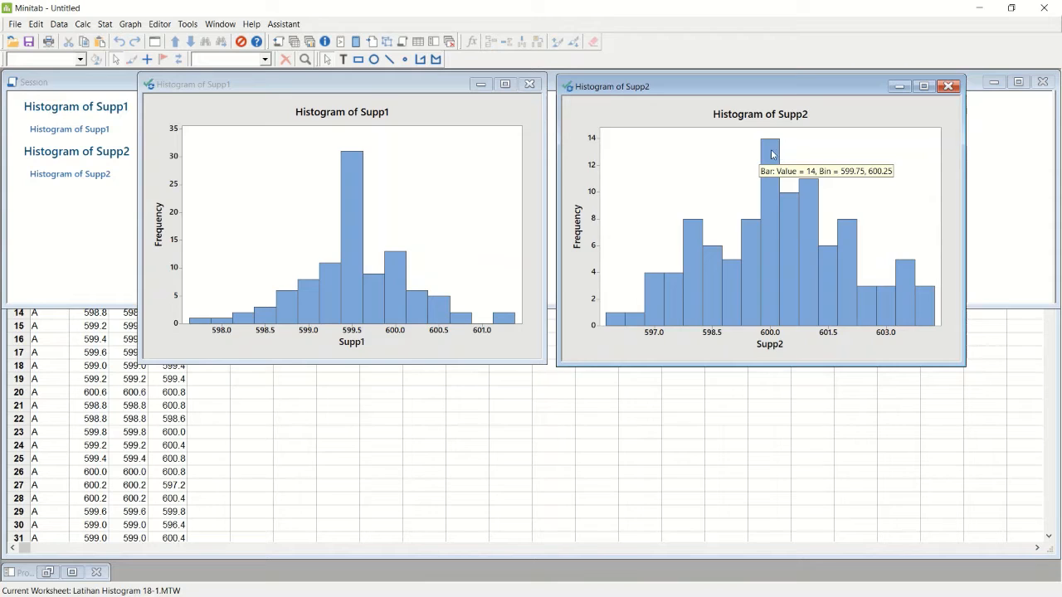
click(352, 180)
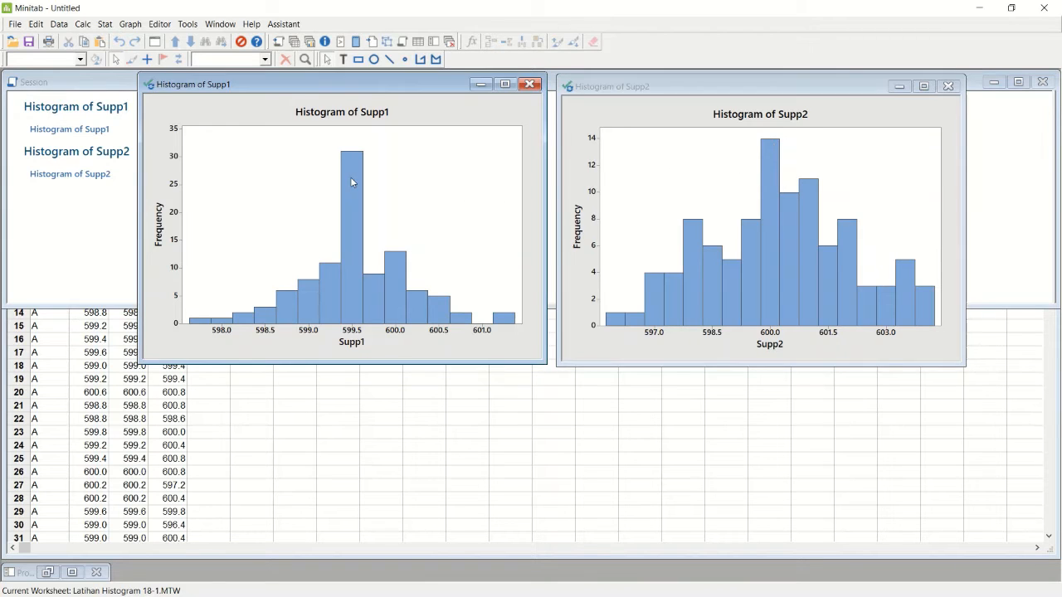
mouse_move(350, 171)
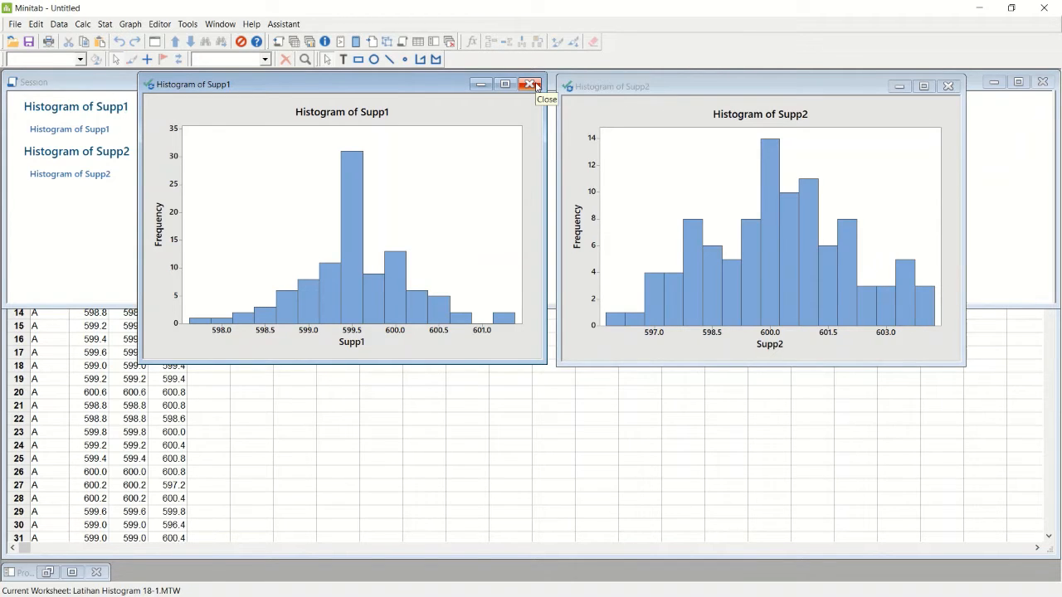
- Minimize both histogram windows and return to the first rows of the worksheet
click(480, 84)
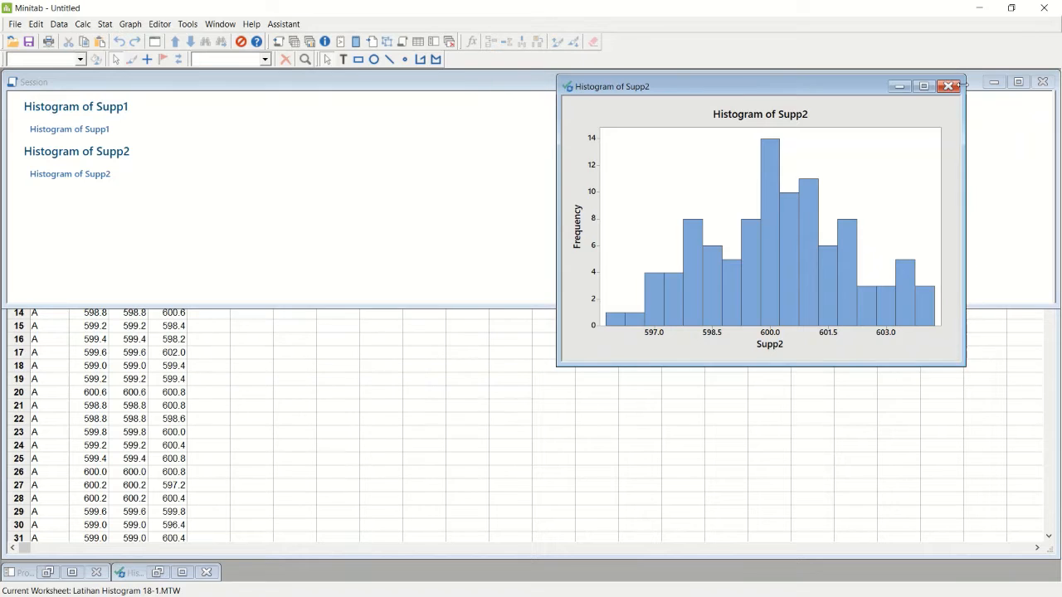
click(899, 86)
scroll(421, 384, up, 2)
click(336, 375)
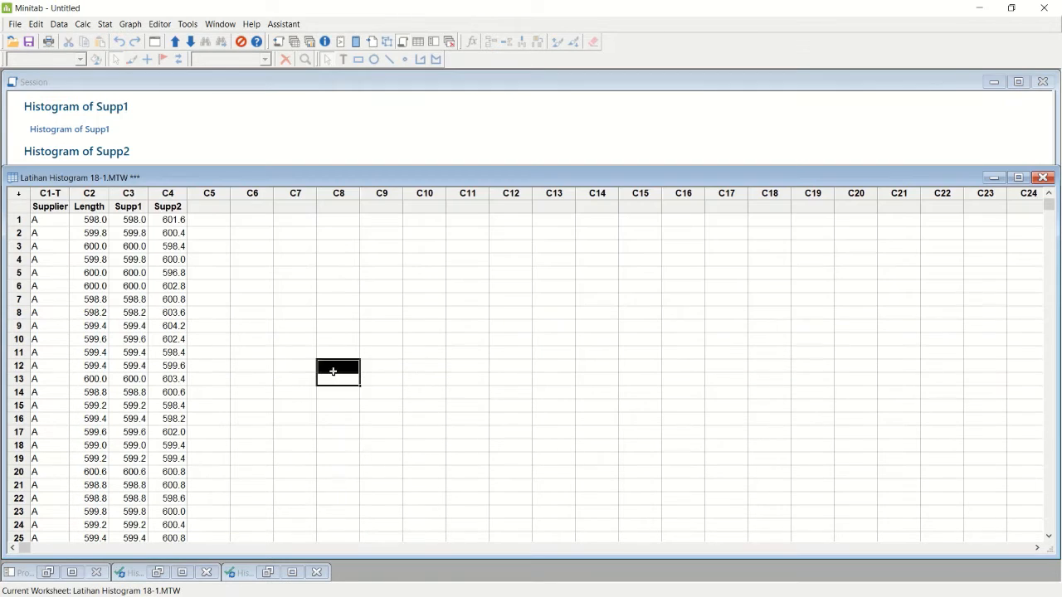
- Review the Supp1 and Supp2 column names and their first measurements
click(232, 276)
click(241, 314)
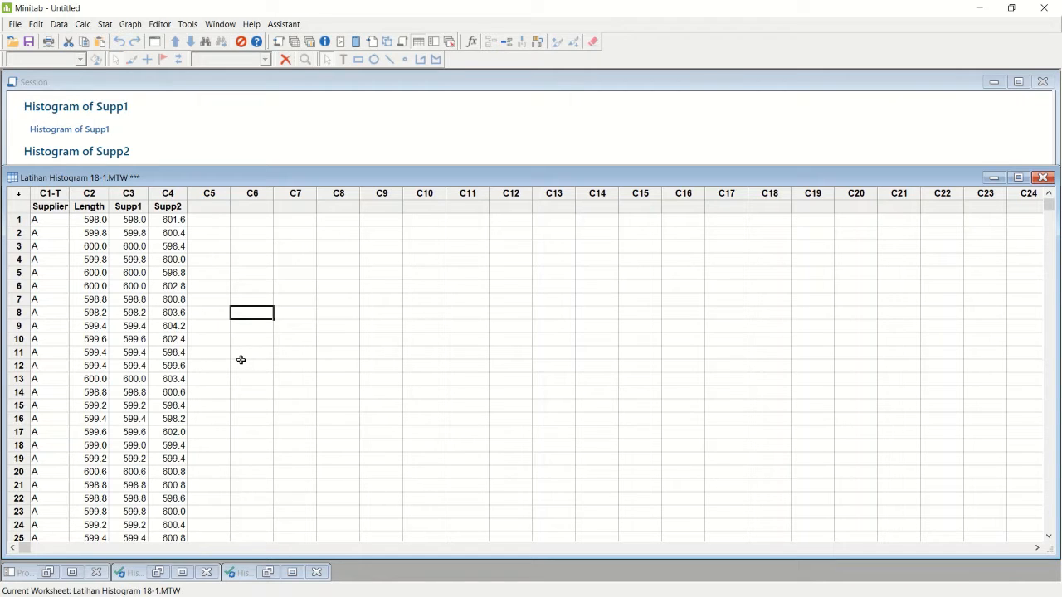
click(132, 209)
click(158, 208)
key(Down)
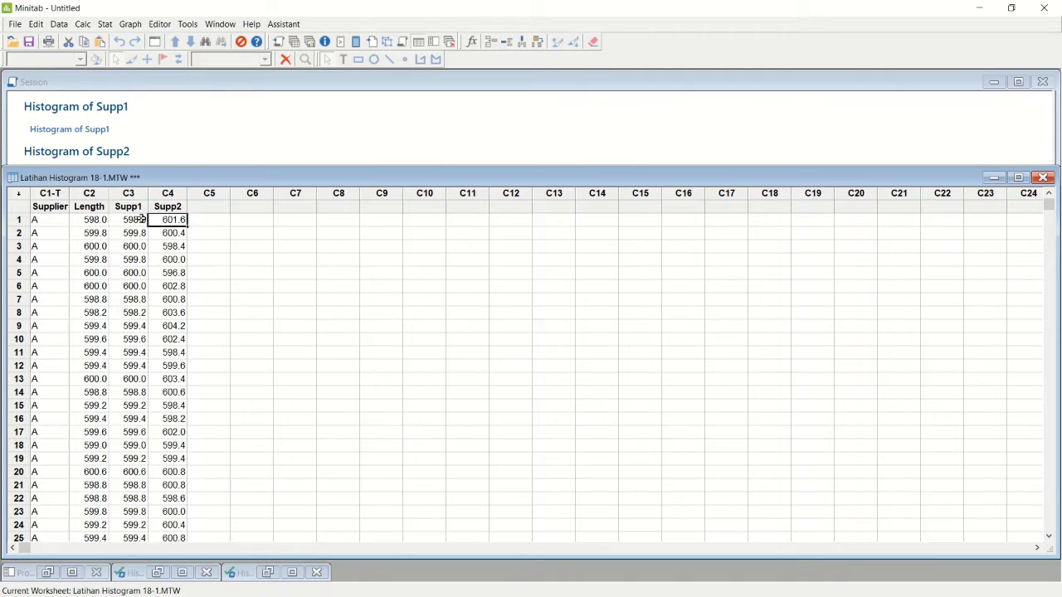
click(139, 219)
click(165, 208)
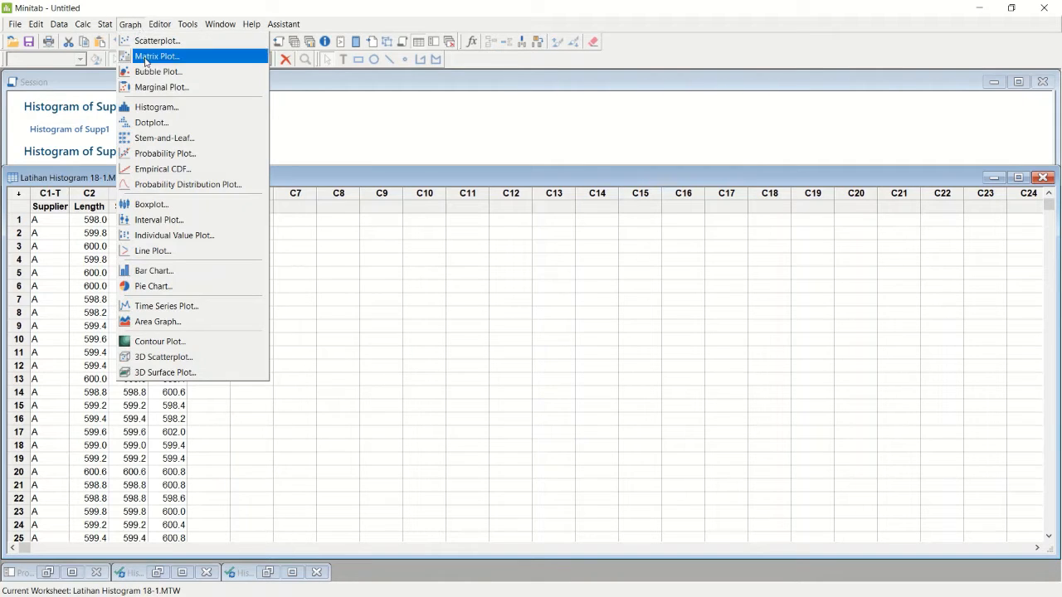
- Set up a With Fit histogram using Supp1 and Supp2 as the graph variables
click(151, 107)
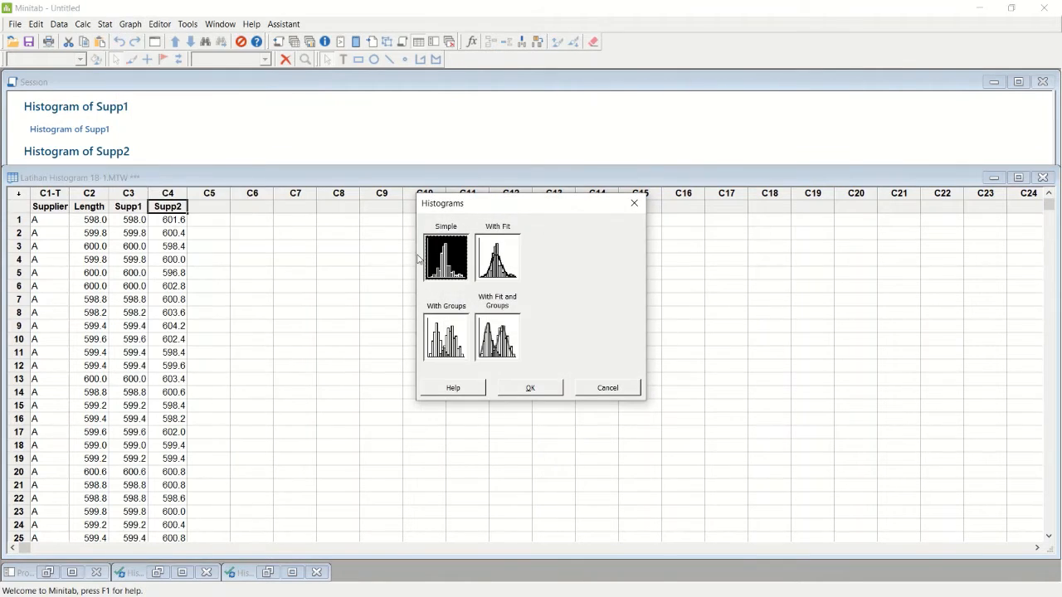
drag(536, 212, 536, 130)
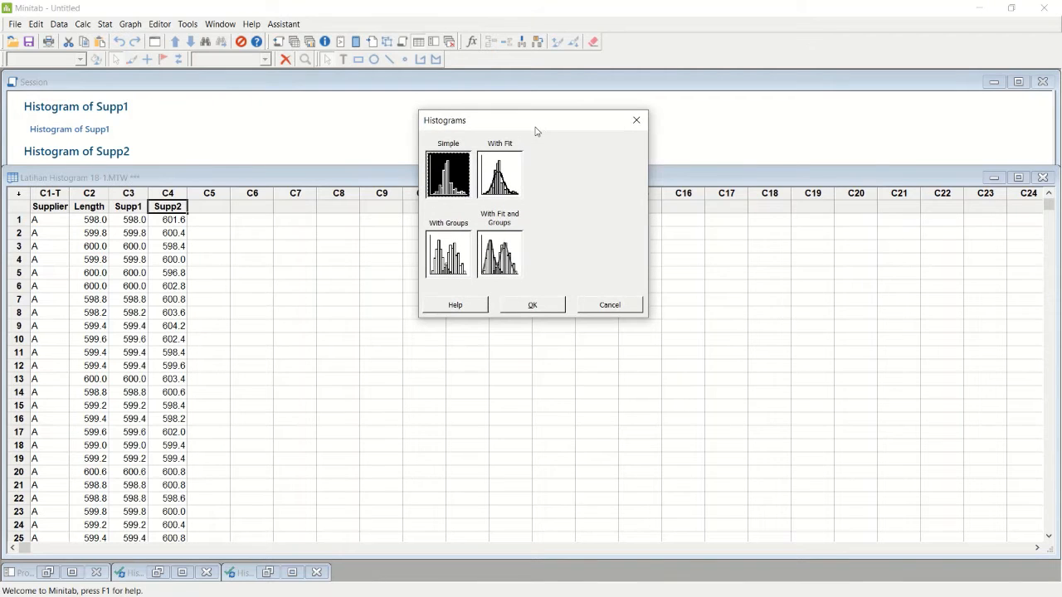
click(497, 174)
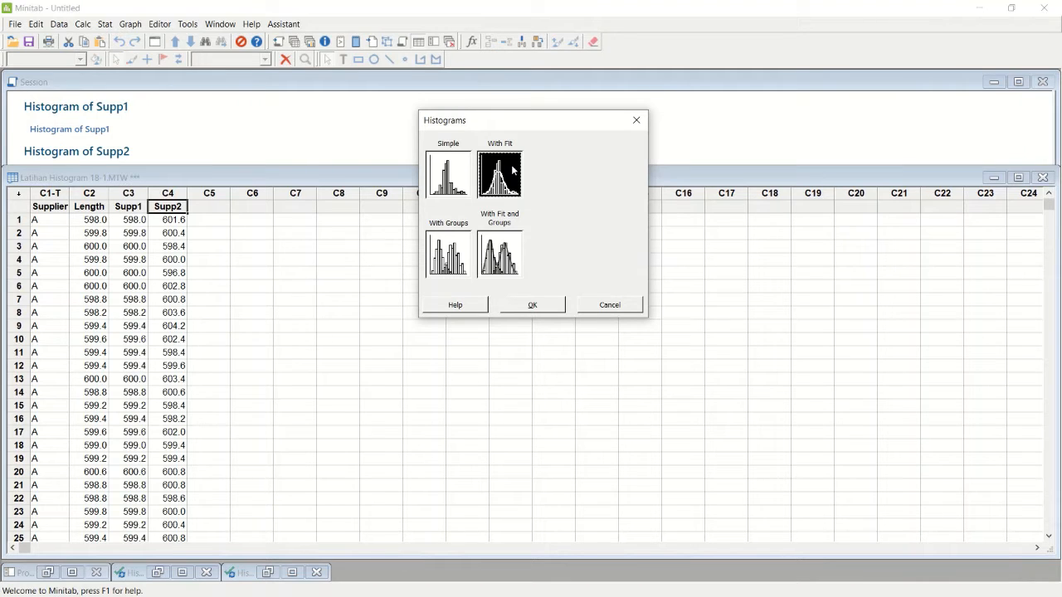
click(532, 305)
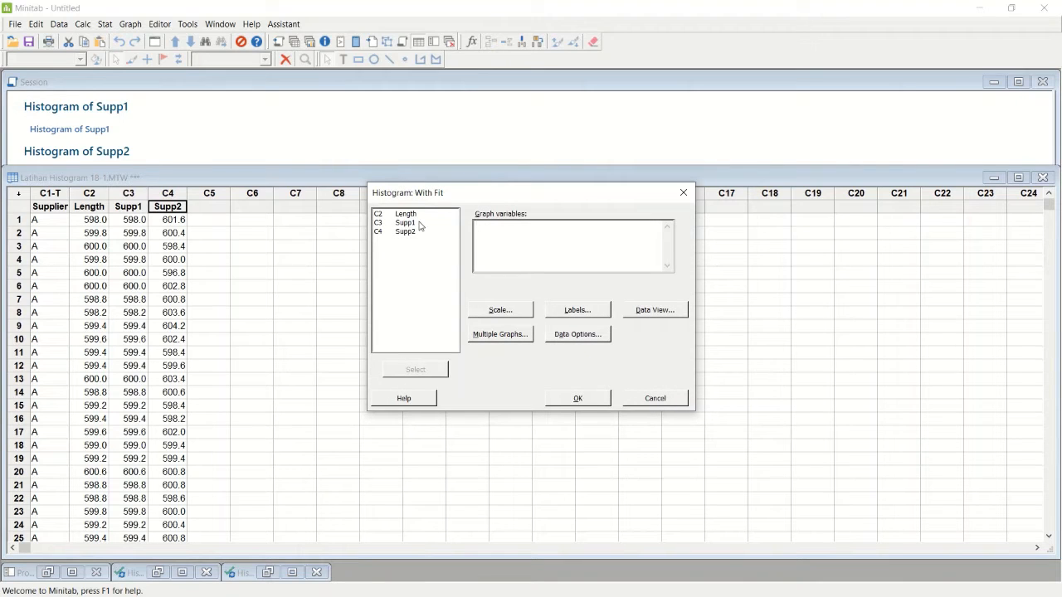
double_click(420, 223)
double_click(420, 232)
- Add a reference line at data value 600 to the scale of the fitted histograms
click(506, 312)
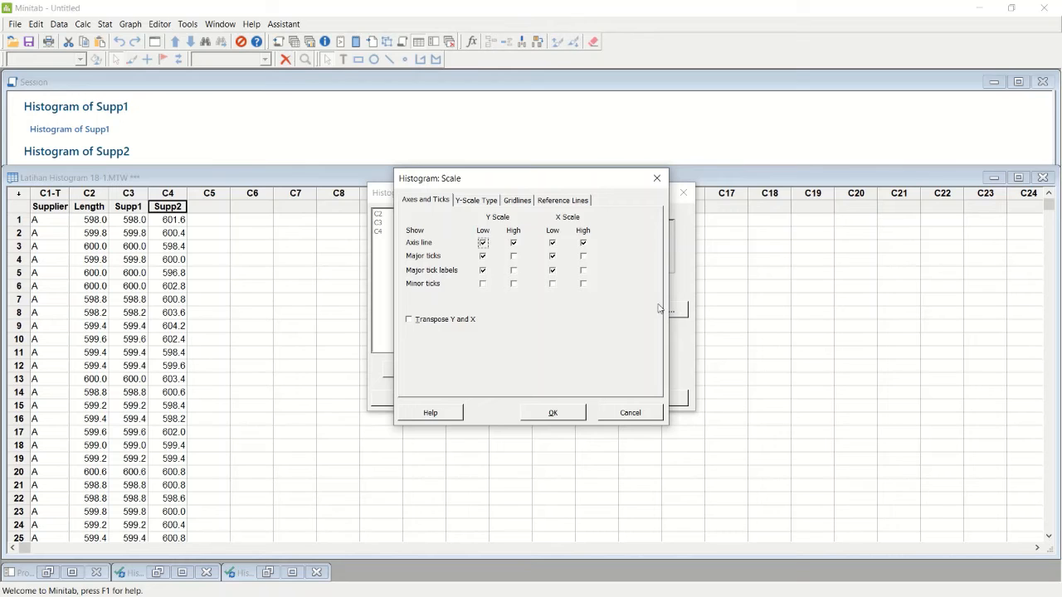
click(578, 201)
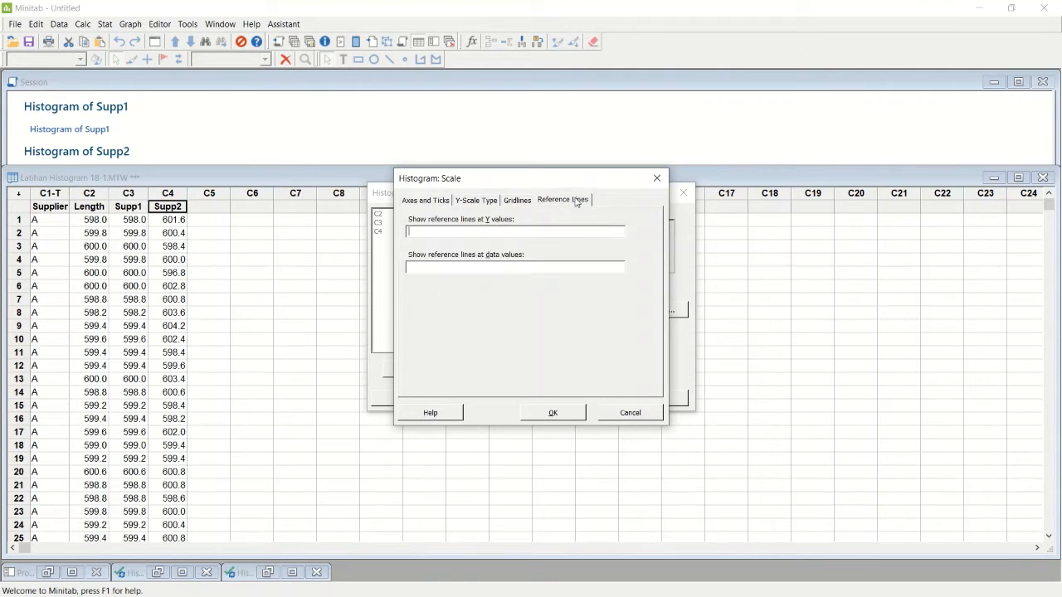
click(441, 268)
text(600)
click(577, 417)
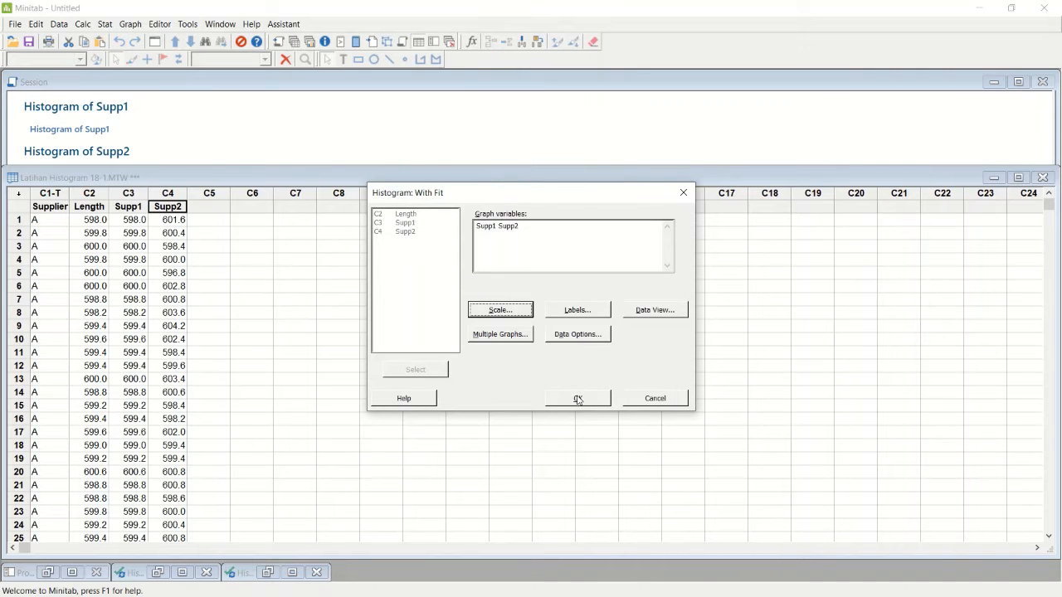
- Generate the fitted Supp1 and Supp2 histograms and place their windows side by side
click(578, 399)
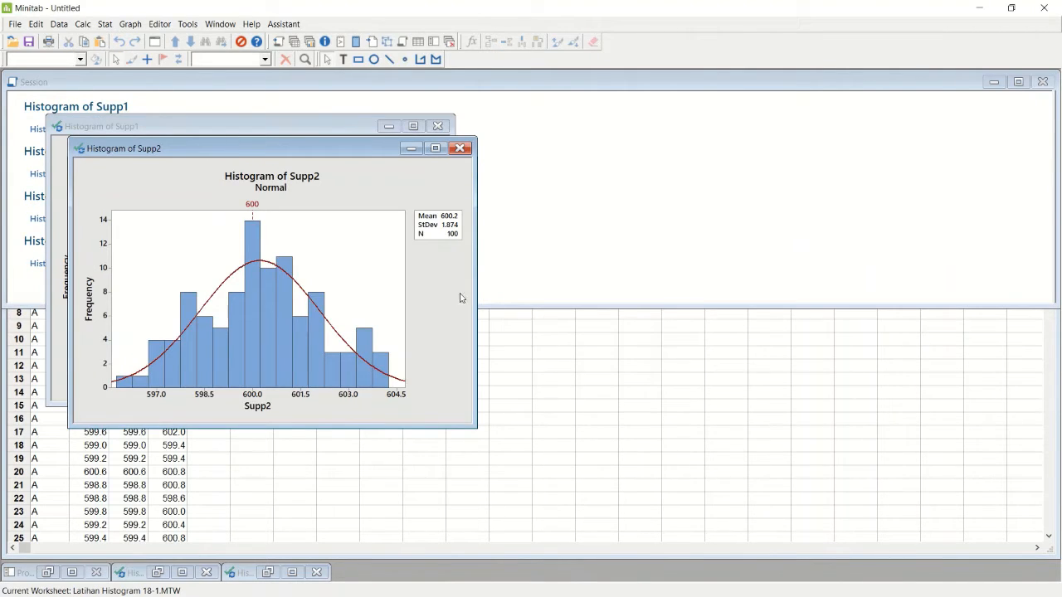
drag(323, 147, 755, 130)
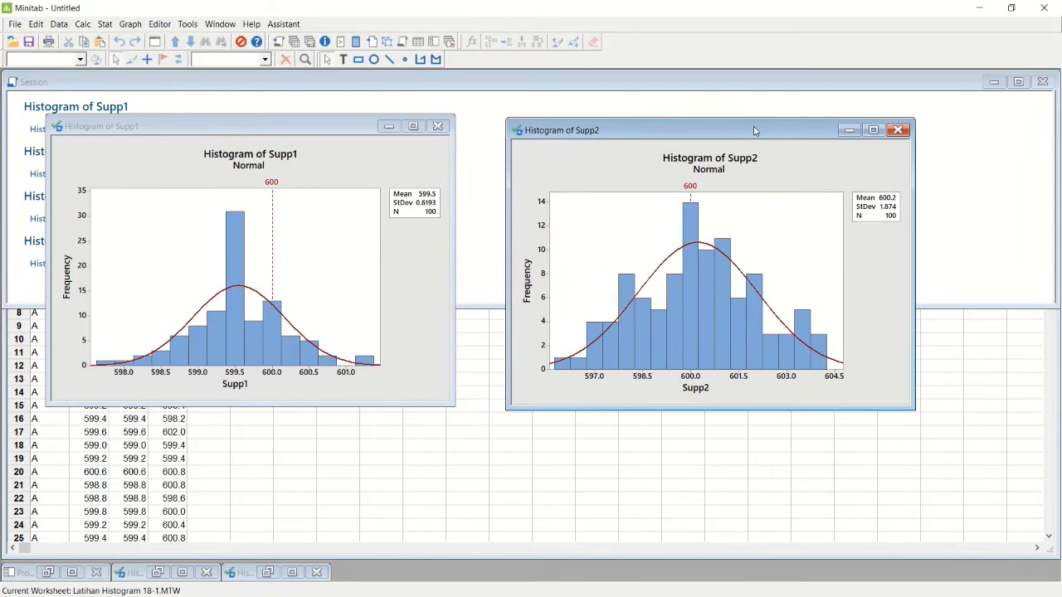
drag(240, 129, 262, 129)
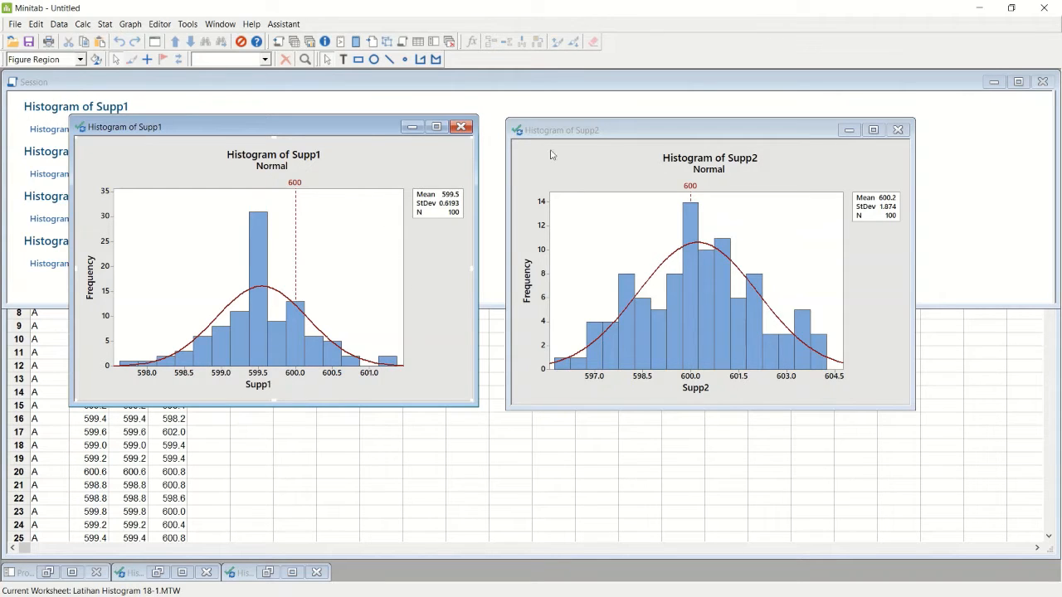
- Compare the fit curves, mean and standard deviation tables, and 600 reference lines of the Supp1 and Supp2 histograms
click(658, 157)
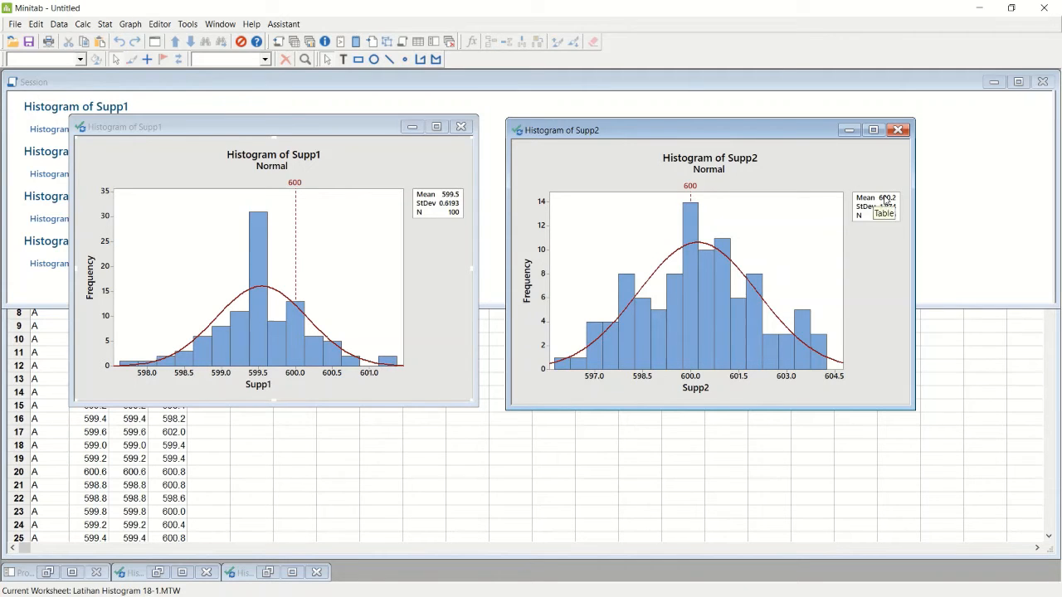
click(358, 169)
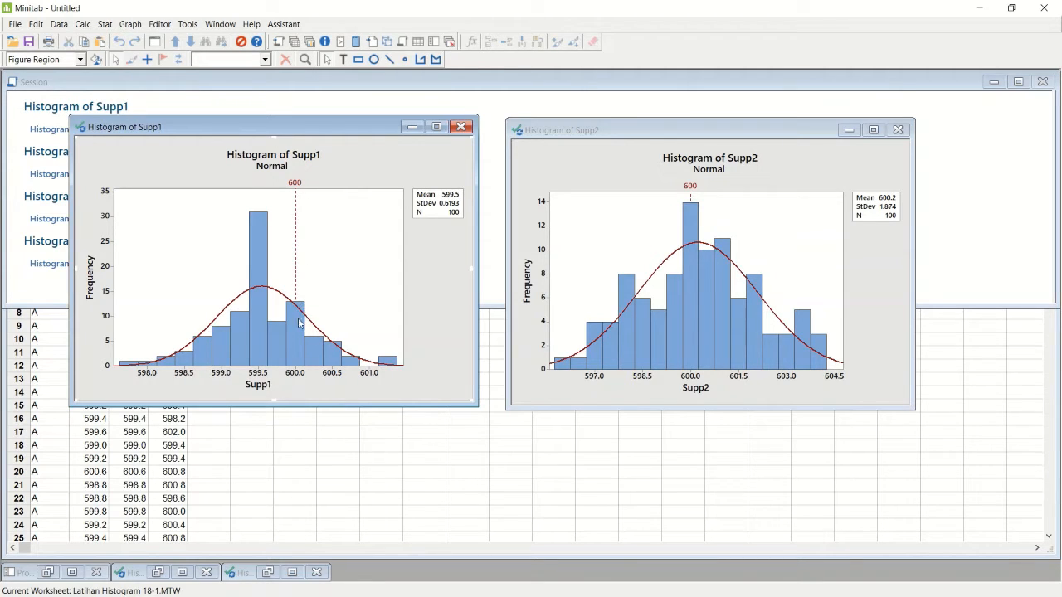
mouse_move(302, 358)
click(720, 138)
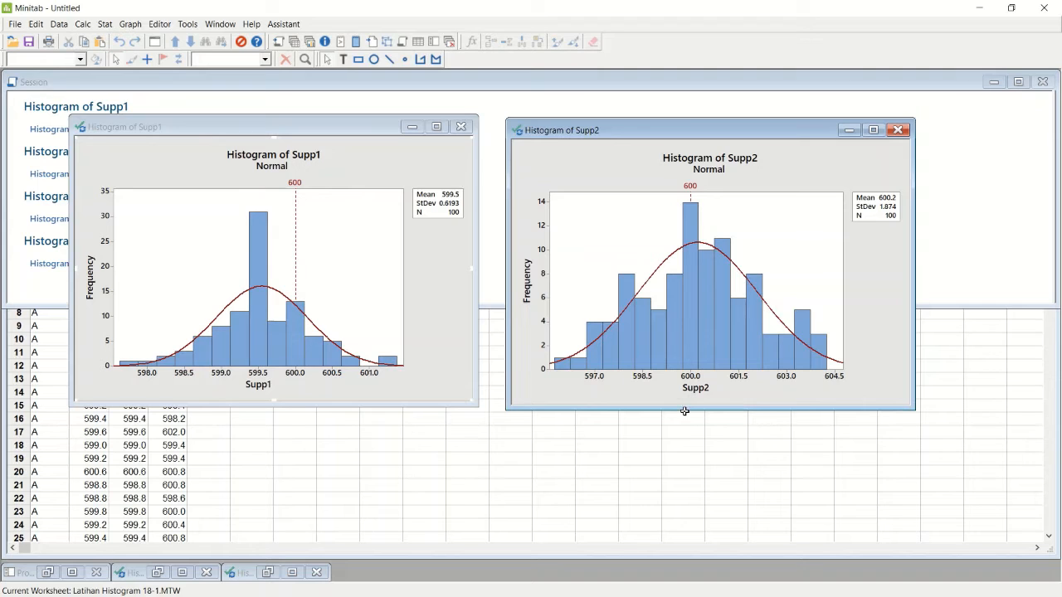
click(349, 133)
click(627, 128)
click(291, 130)
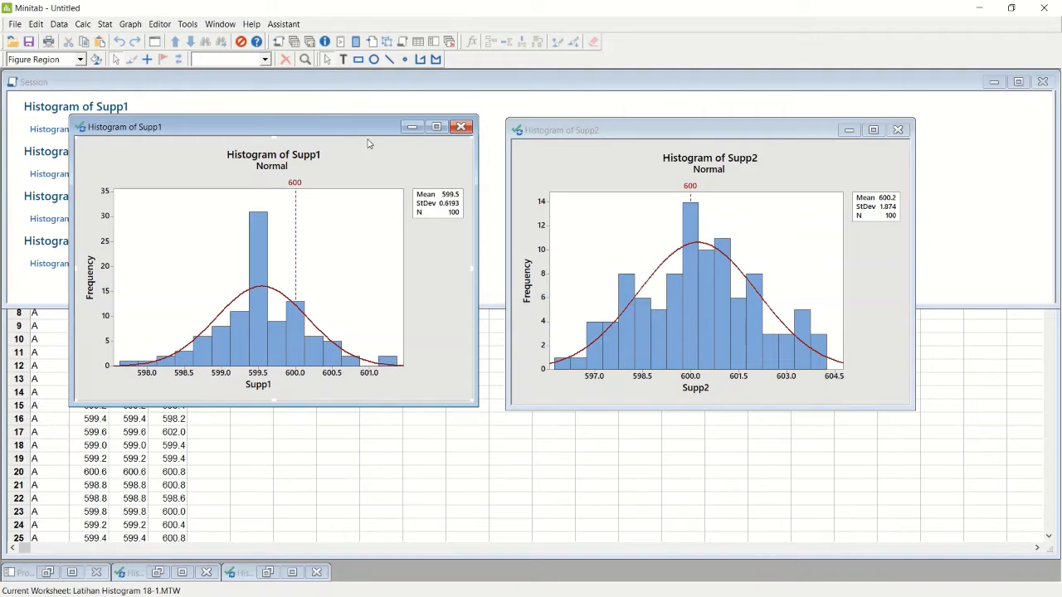
click(753, 140)
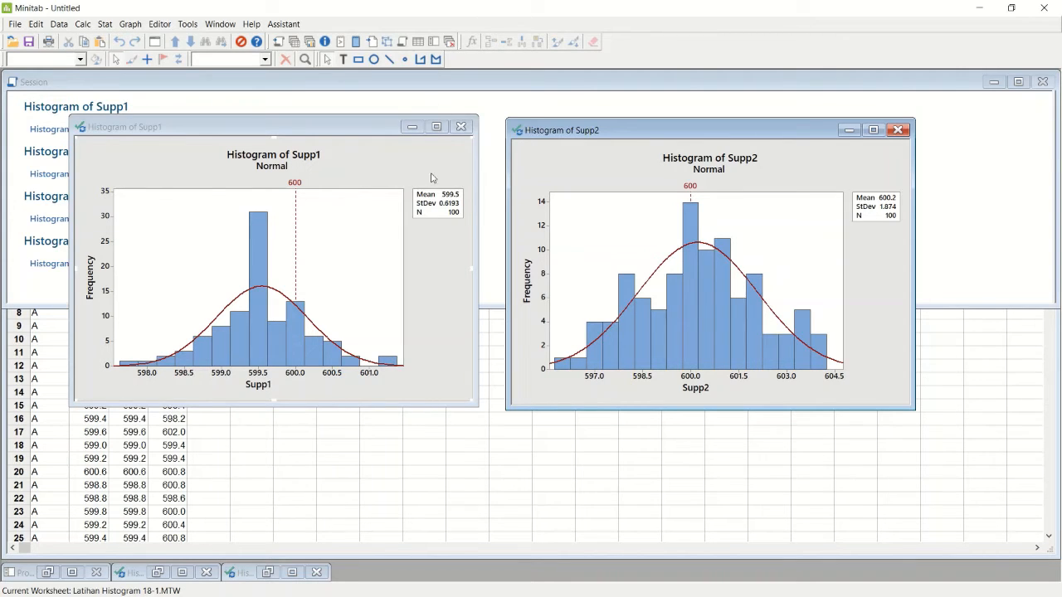
- Minimize the fitted Supp1 and Supp2 histogram windows
mouse_move(470, 8)
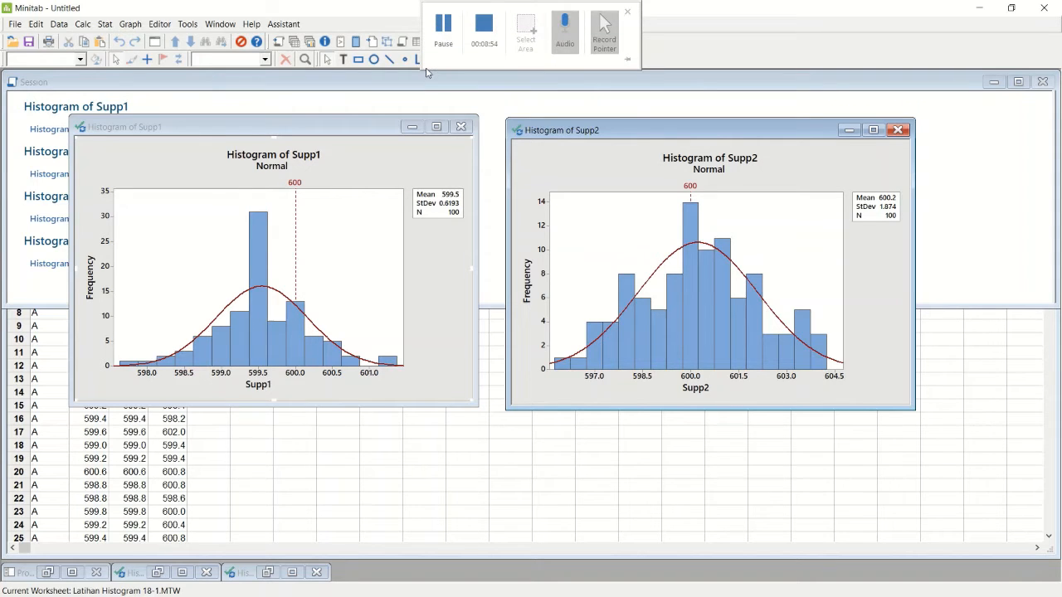
click(461, 126)
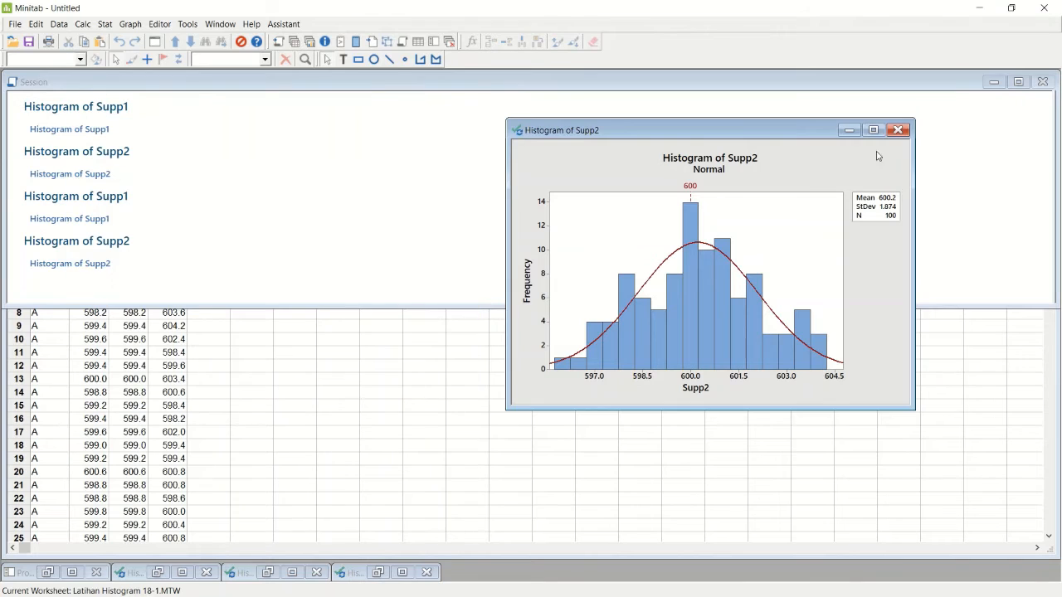
click(850, 131)
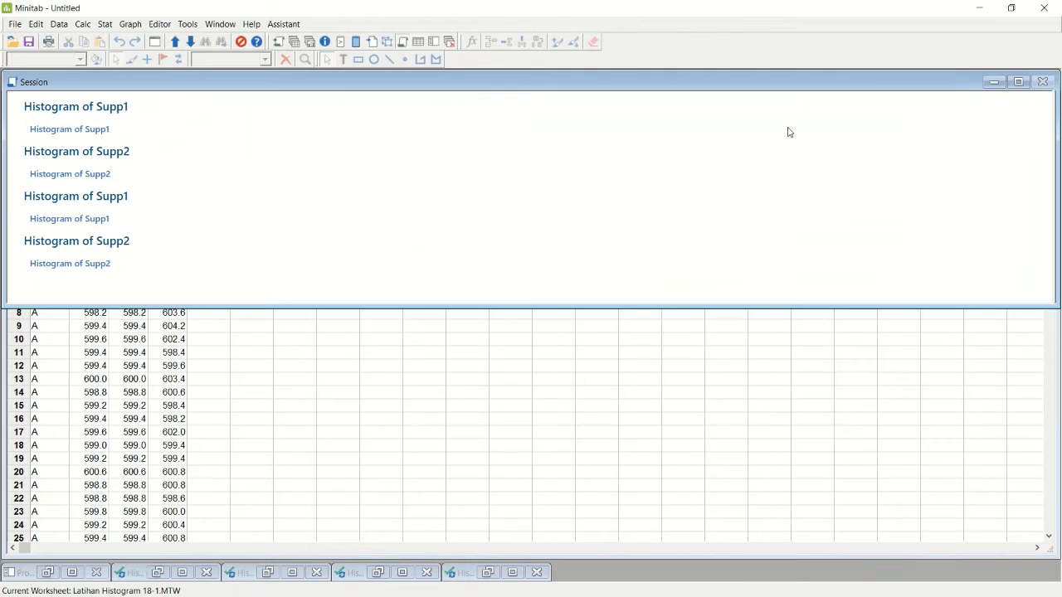
click(130, 24)
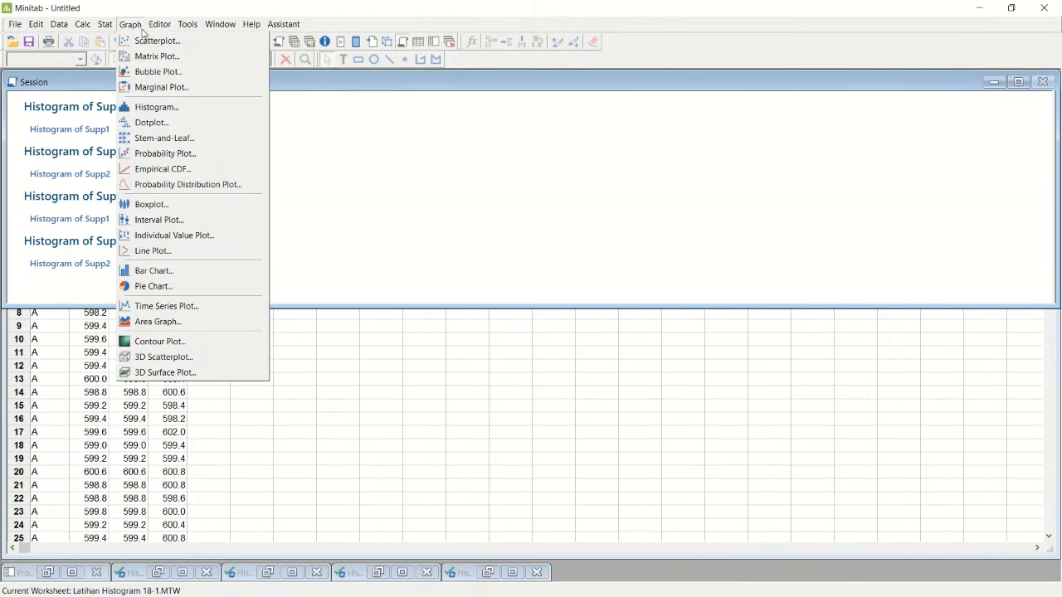
click(201, 105)
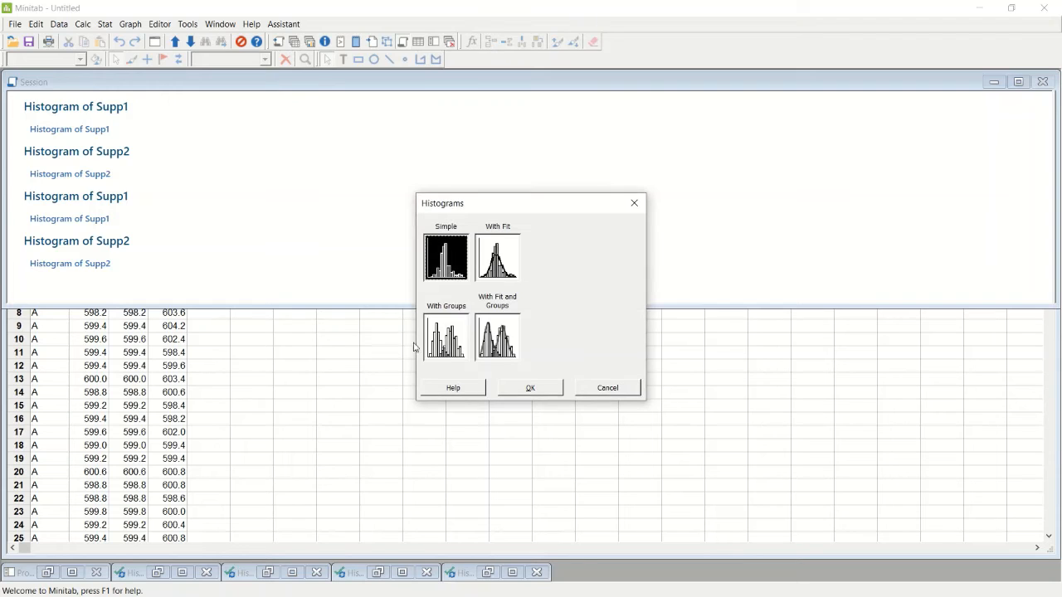
click(452, 328)
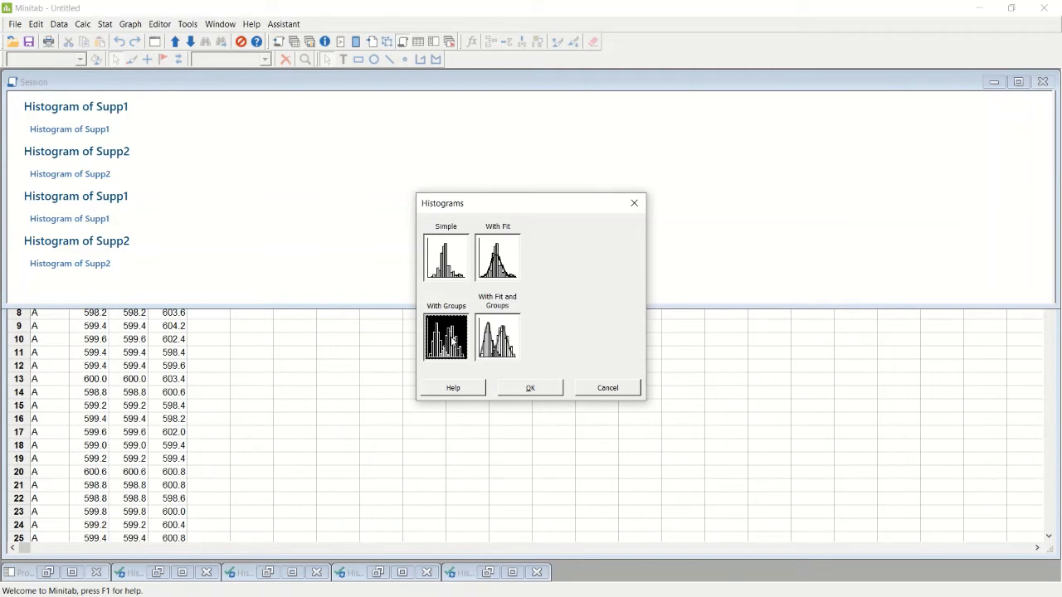
click(540, 389)
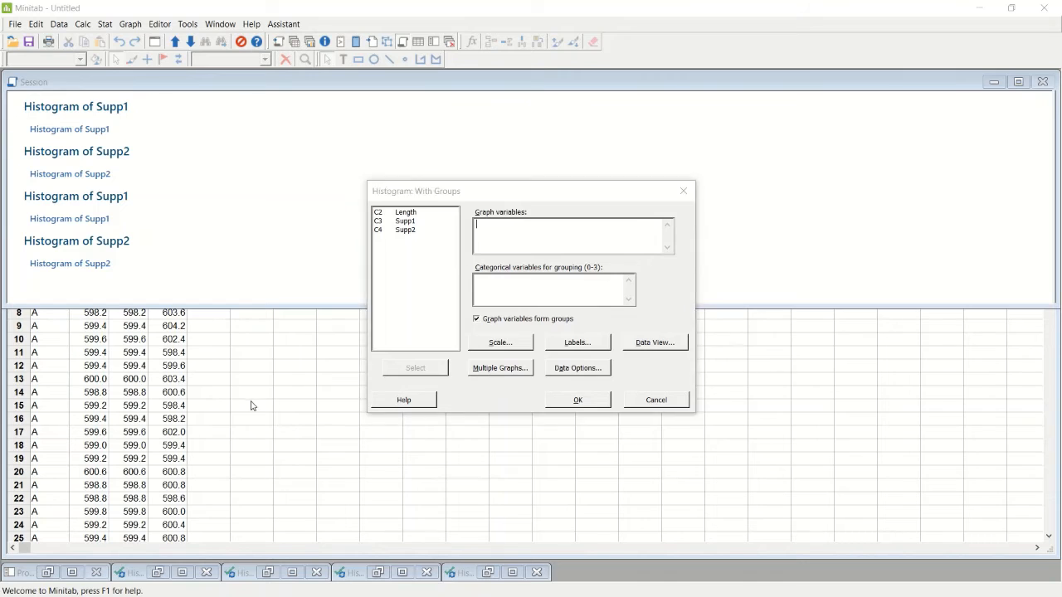
click(643, 403)
- Bring the worksheet to the front and review the Length and Supplier columns down through the supplier A rows
click(727, 405)
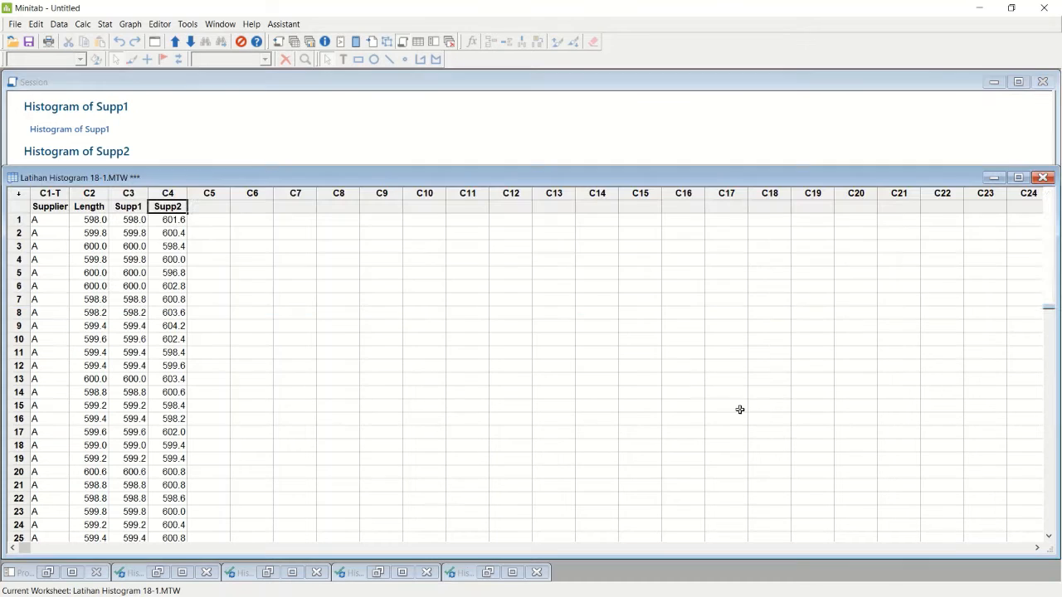
click(90, 208)
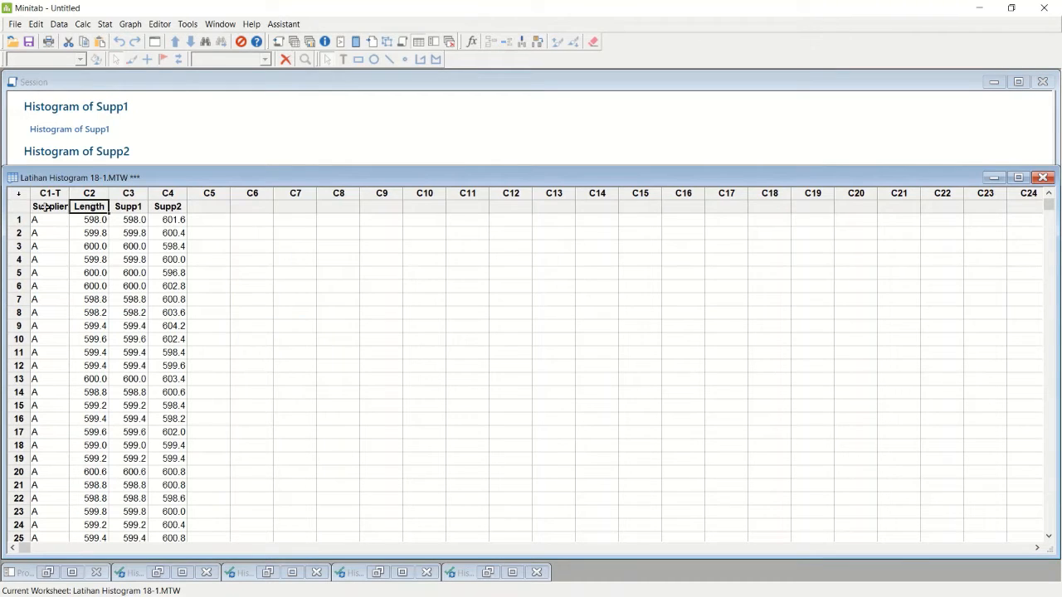
click(45, 207)
scroll(47, 237, down, 20)
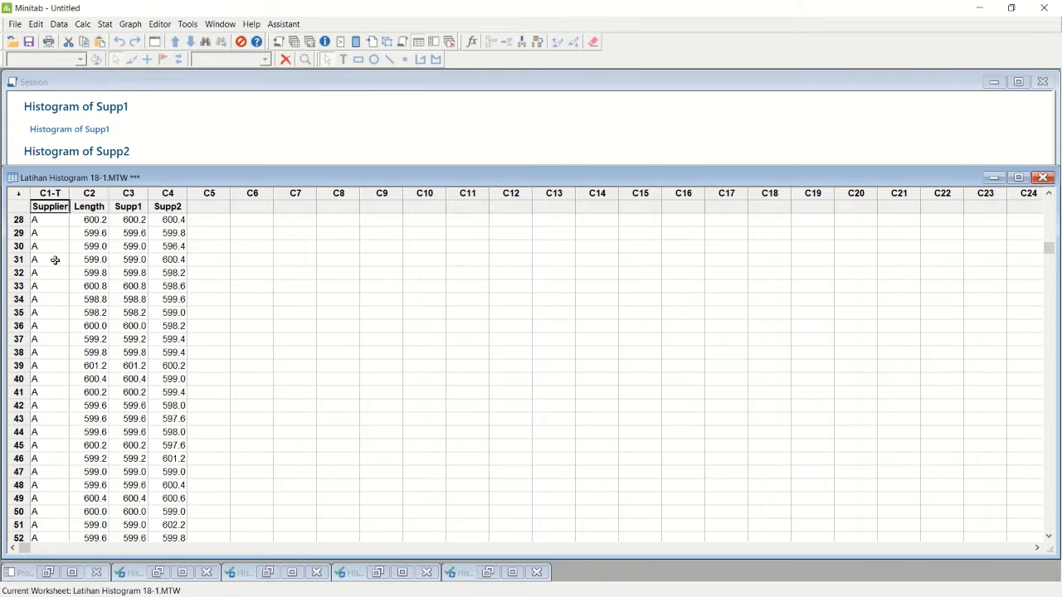
scroll(86, 343, up, 20)
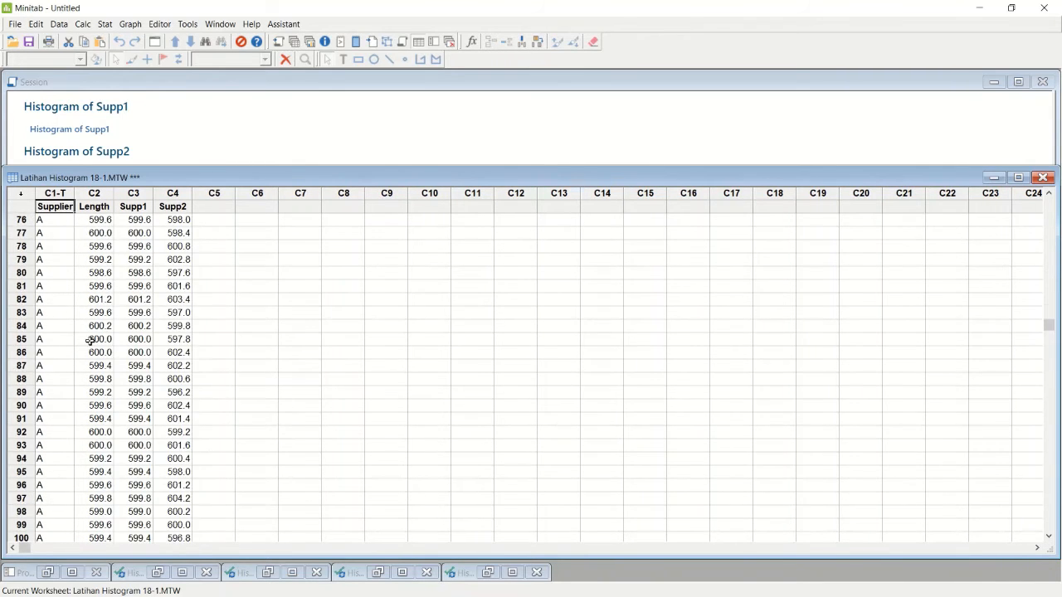
scroll(86, 344, up, 5)
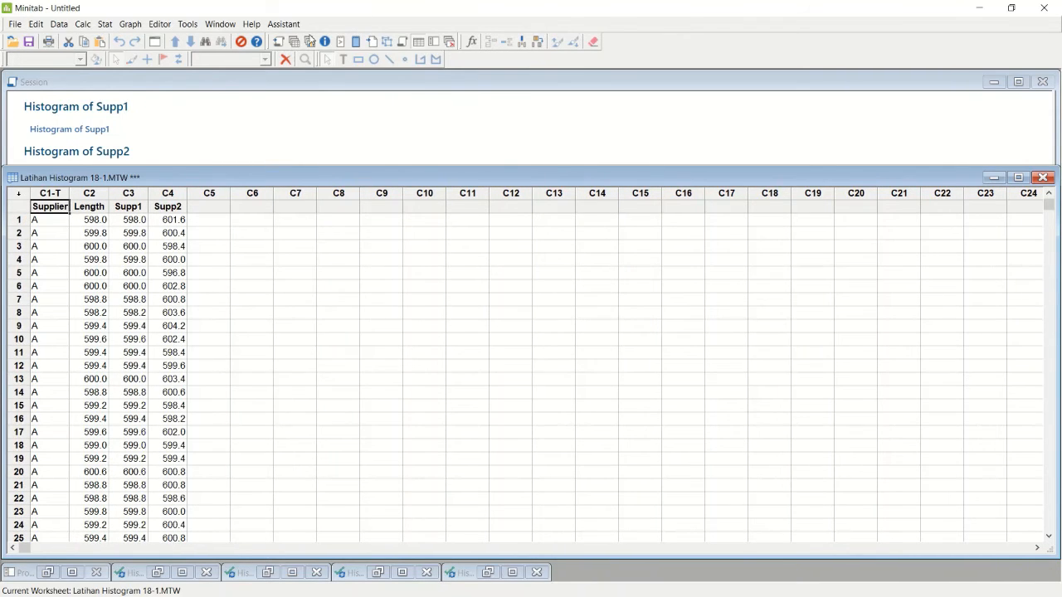
- Create a With Groups histogram of Length with Supplier as the grouping variable, and move its window clear of the session headings
click(127, 25)
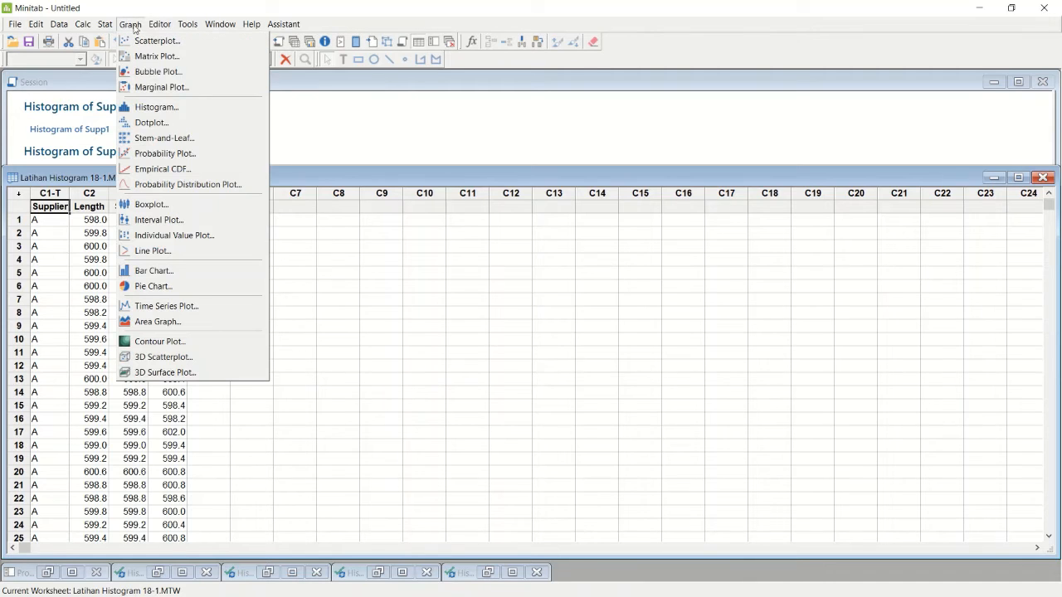
click(161, 107)
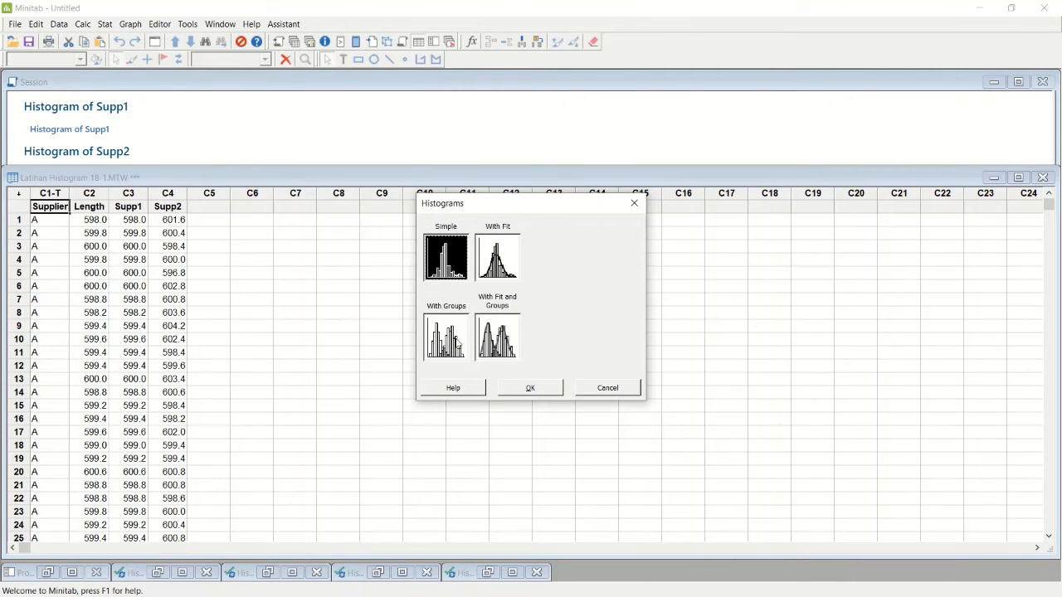
click(457, 345)
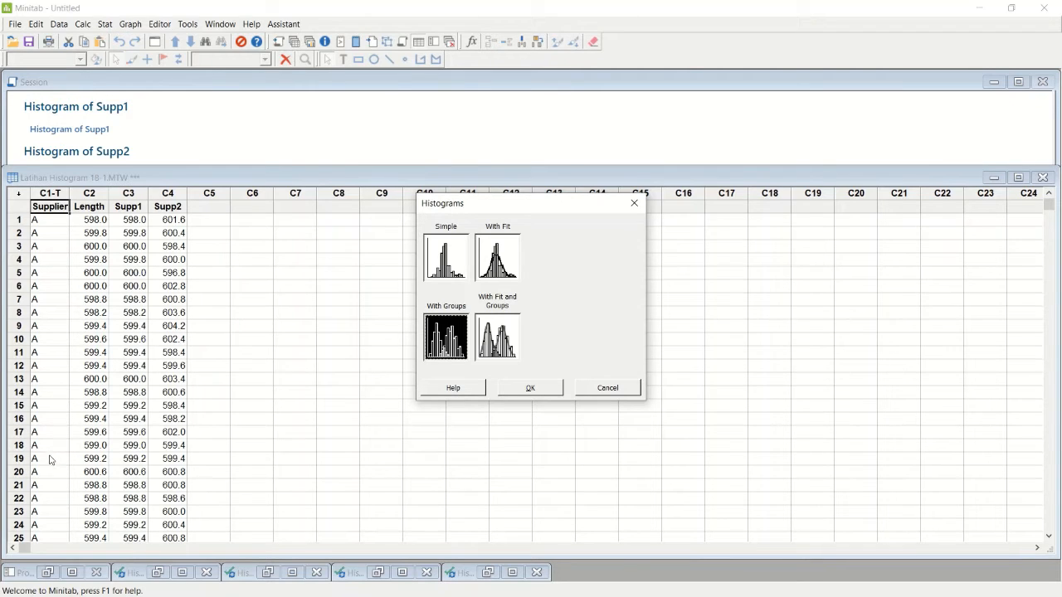
click(554, 389)
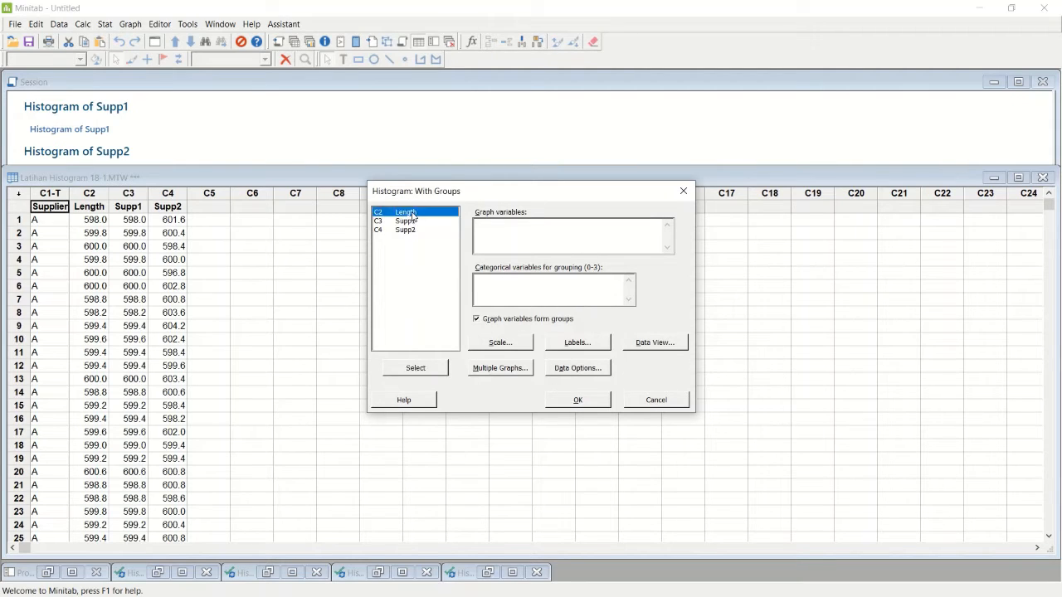
double_click(413, 214)
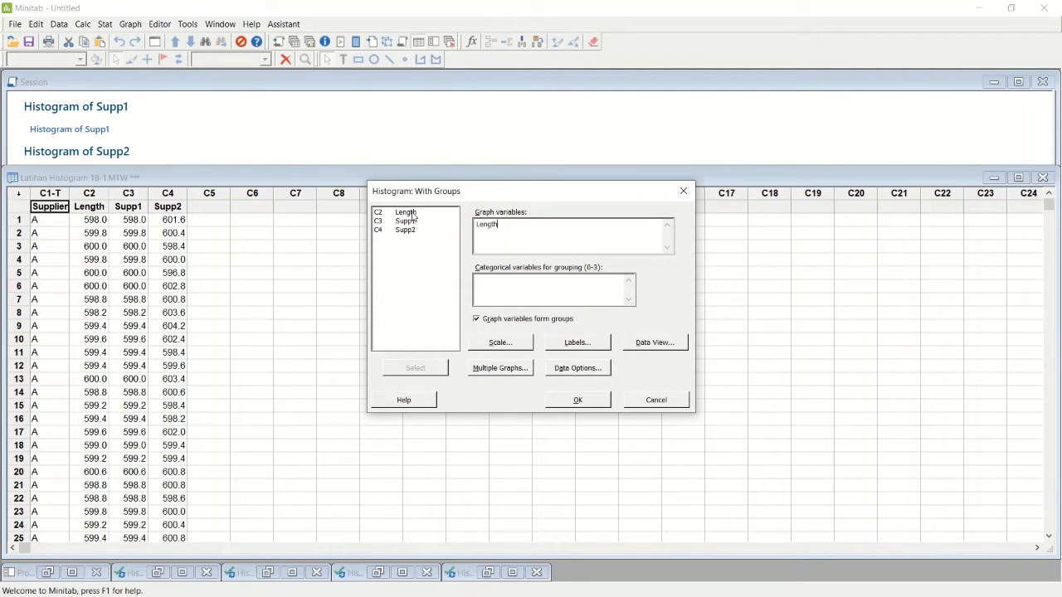
click(503, 290)
double_click(408, 214)
click(578, 401)
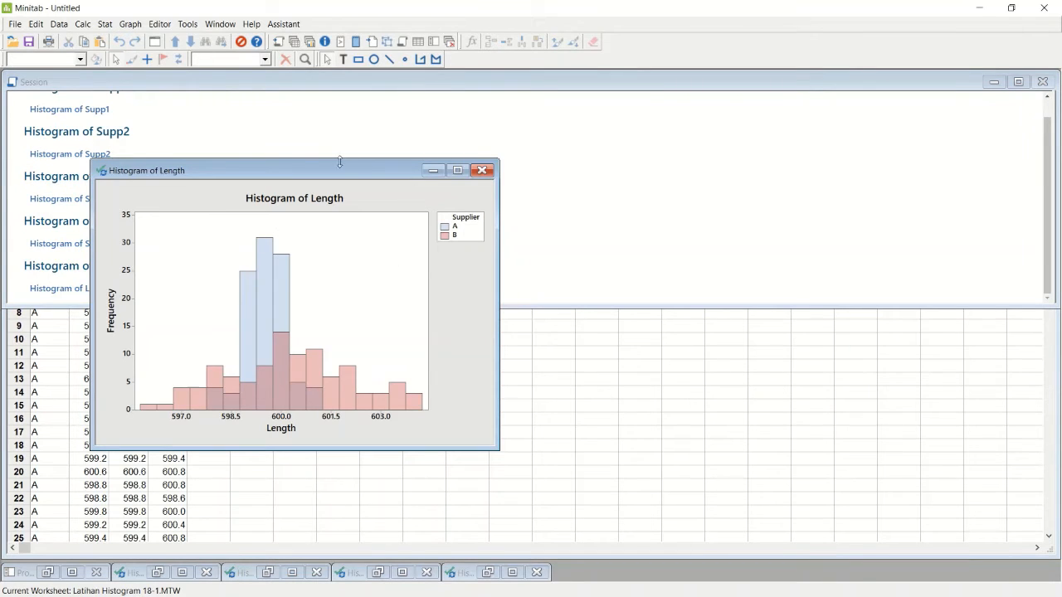
drag(337, 170, 593, 129)
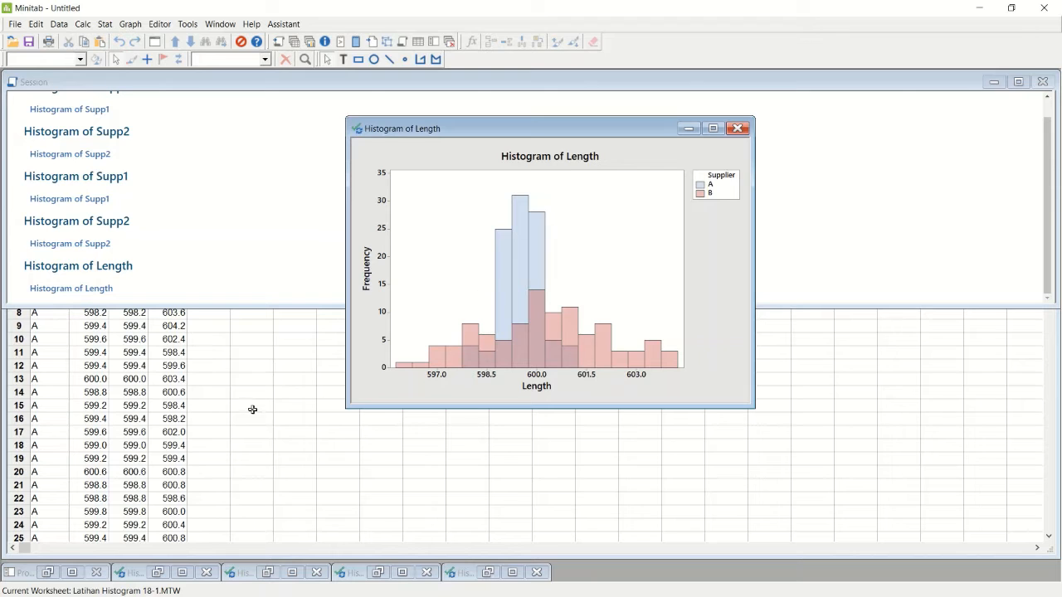
- Create a With Fit and Groups histogram of Length with Supplier as the categorical grouping variable
click(131, 23)
click(157, 107)
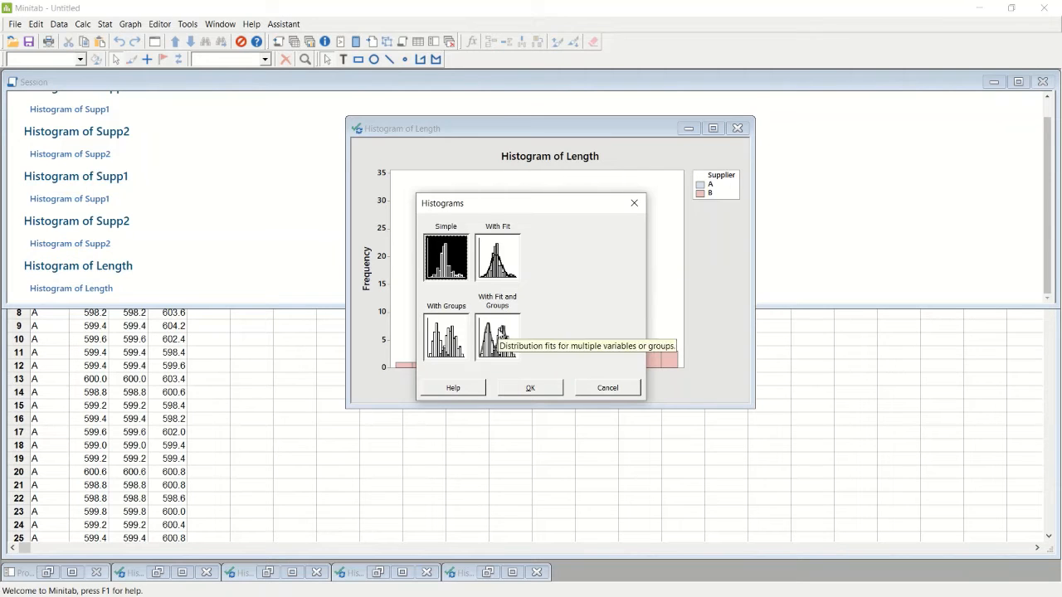
click(501, 335)
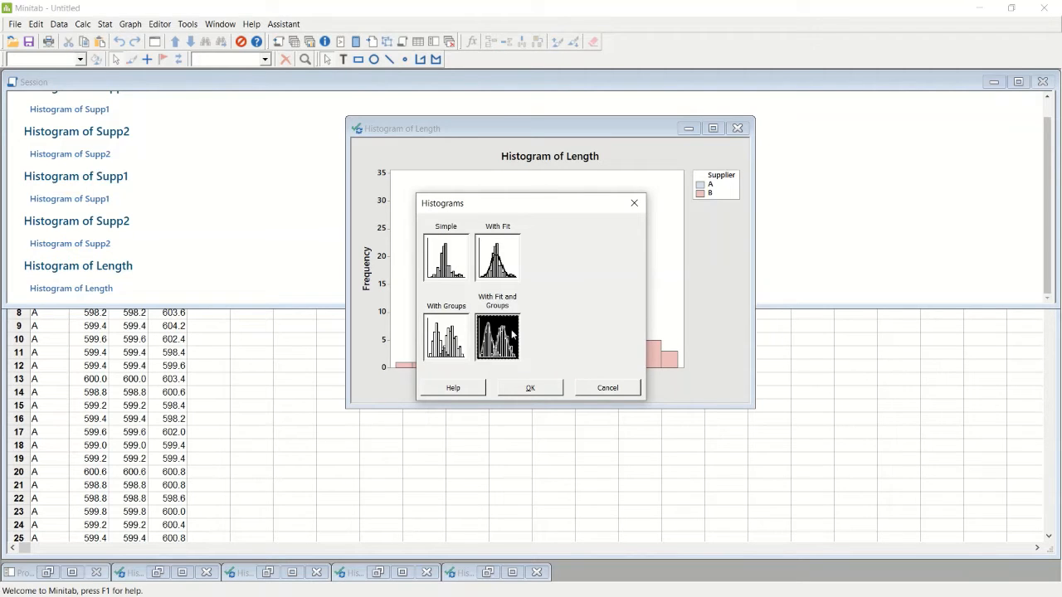
click(531, 388)
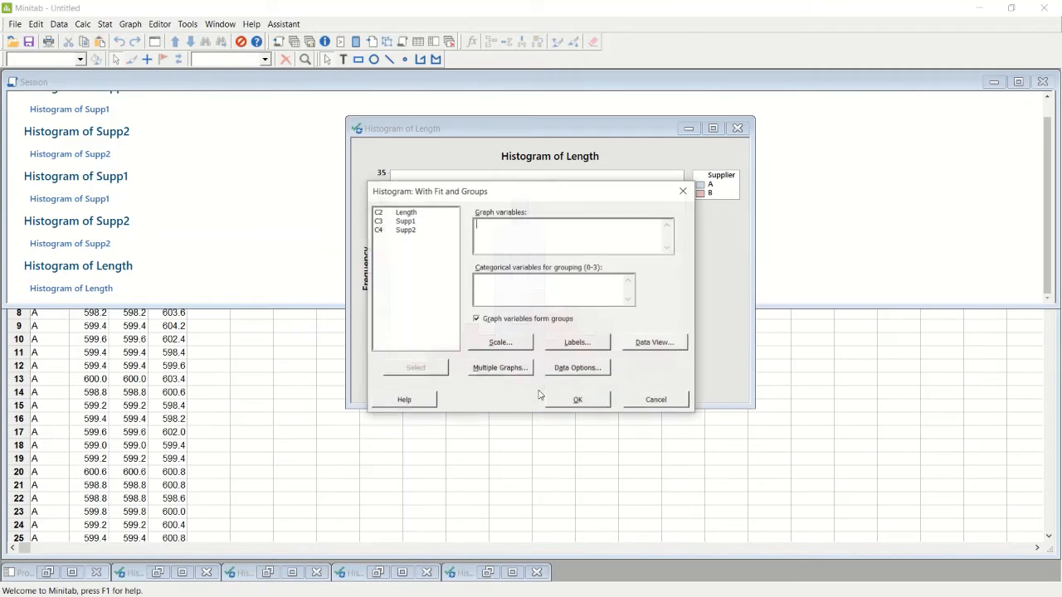
double_click(415, 213)
click(521, 278)
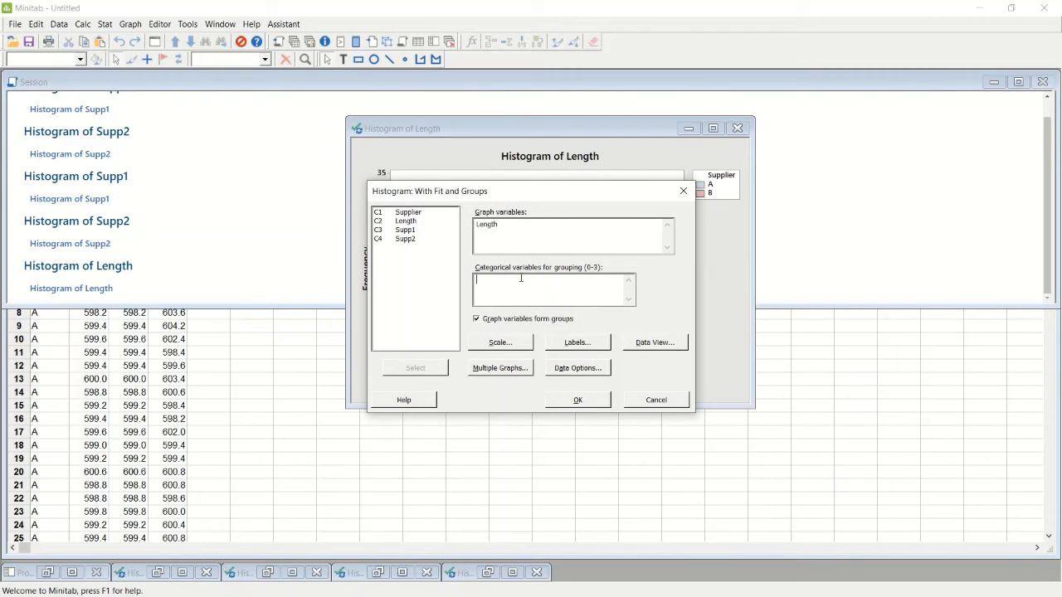
double_click(416, 214)
click(593, 403)
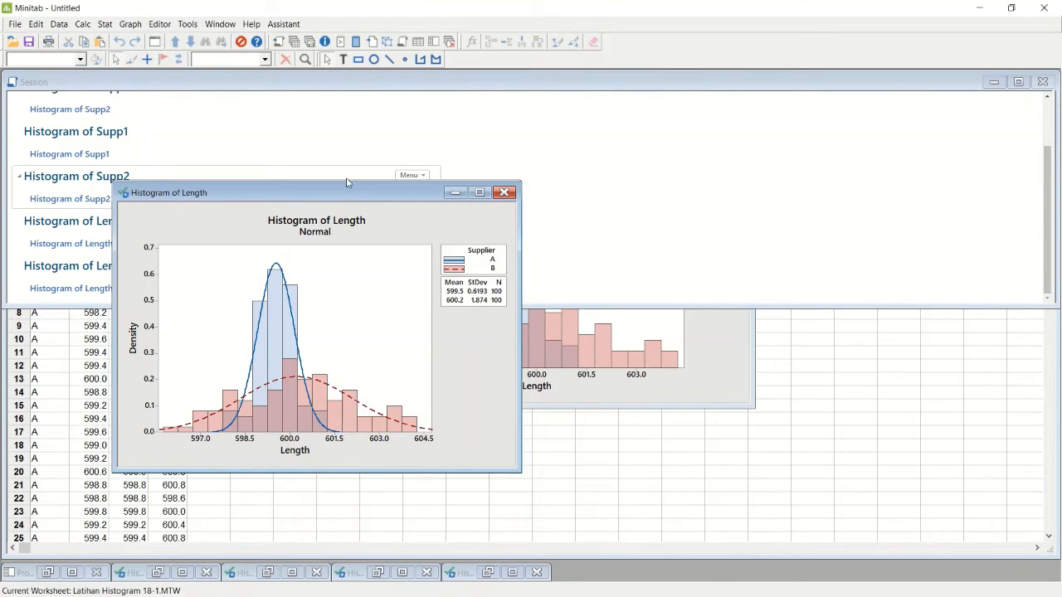
- Arrange the two grouped Length histograms side by side and activate the one with fit curves for comparison
drag(349, 198, 305, 139)
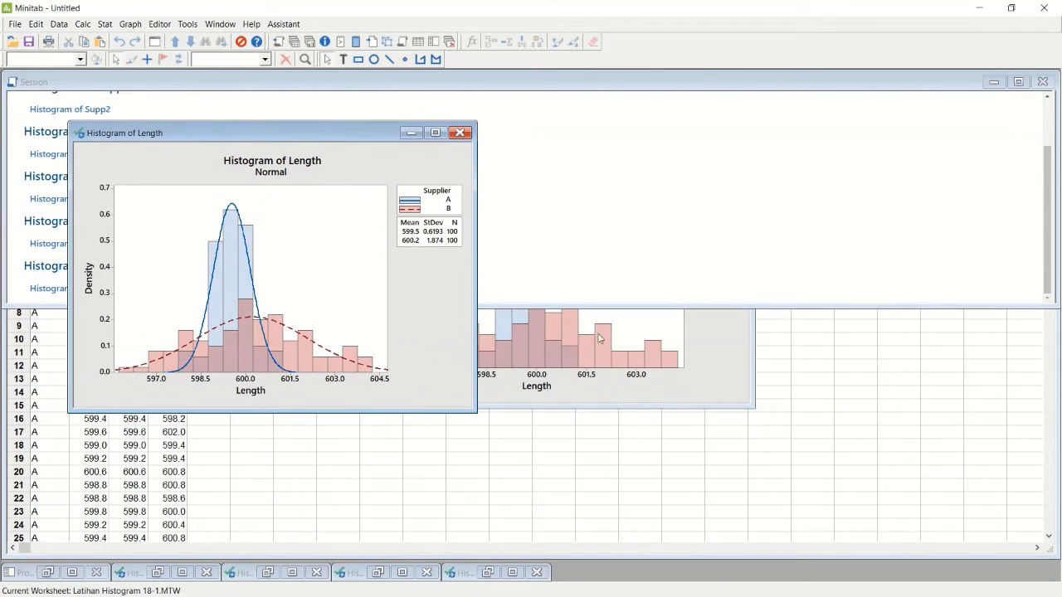
click(740, 377)
drag(603, 131, 759, 143)
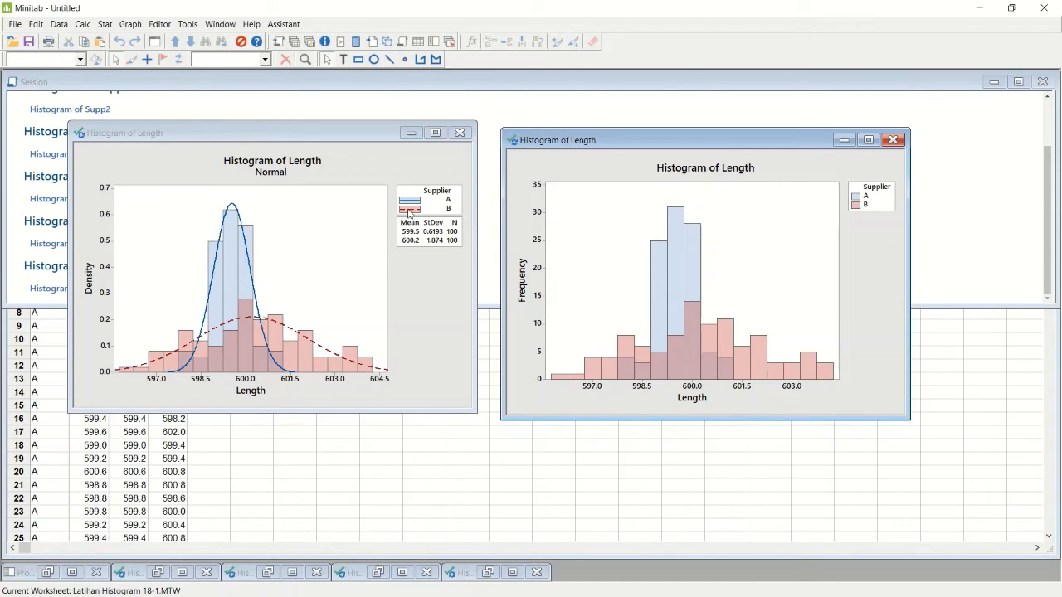
click(373, 130)
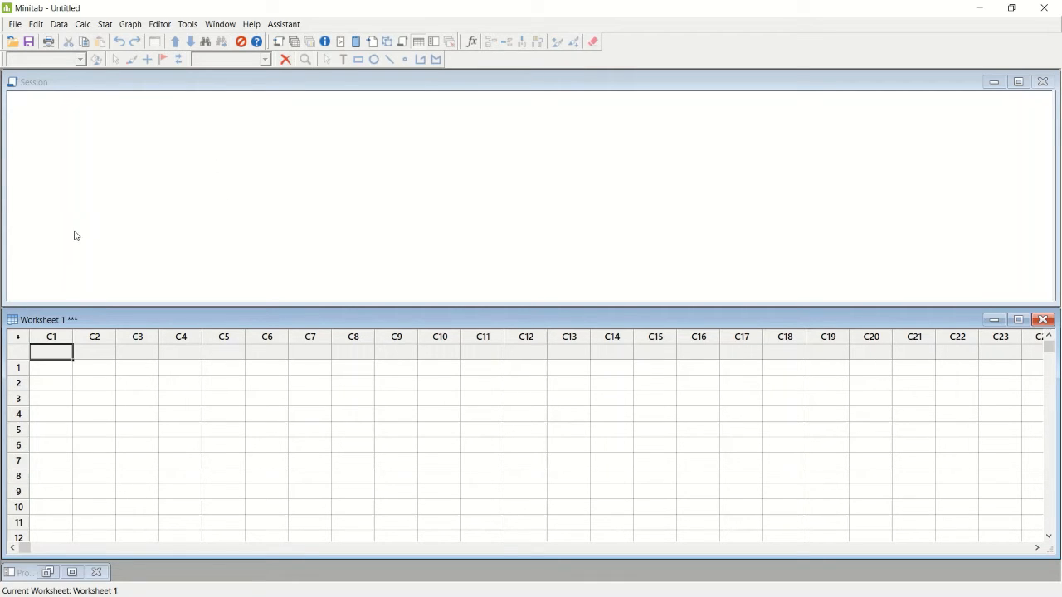
- Open the Sekolah data 18 atau 19 worksheet from the File Latihan V 18 atau 19 folder into the project
click(11, 26)
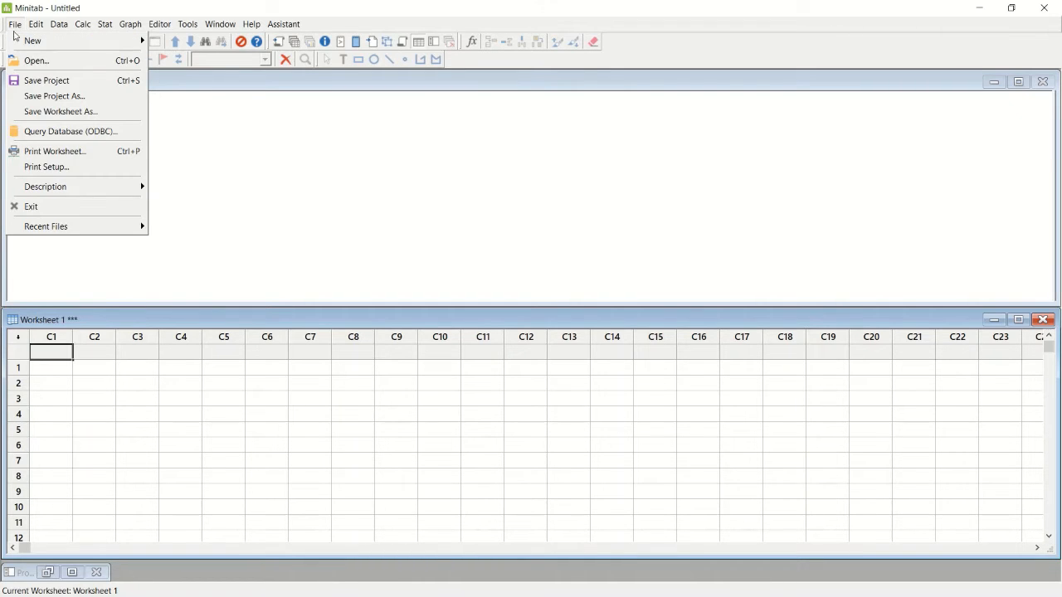
click(36, 61)
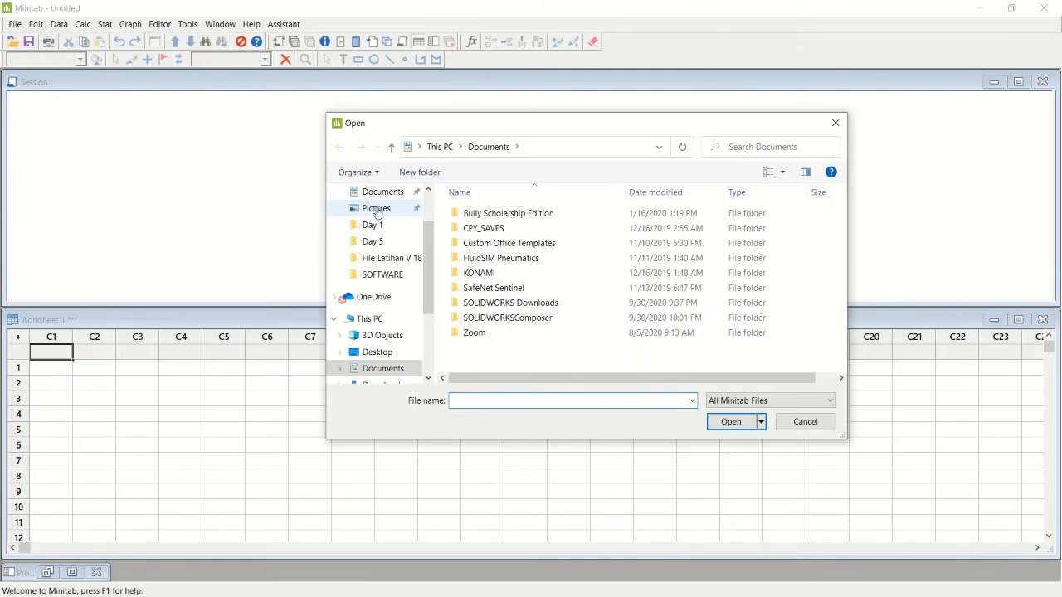
click(395, 258)
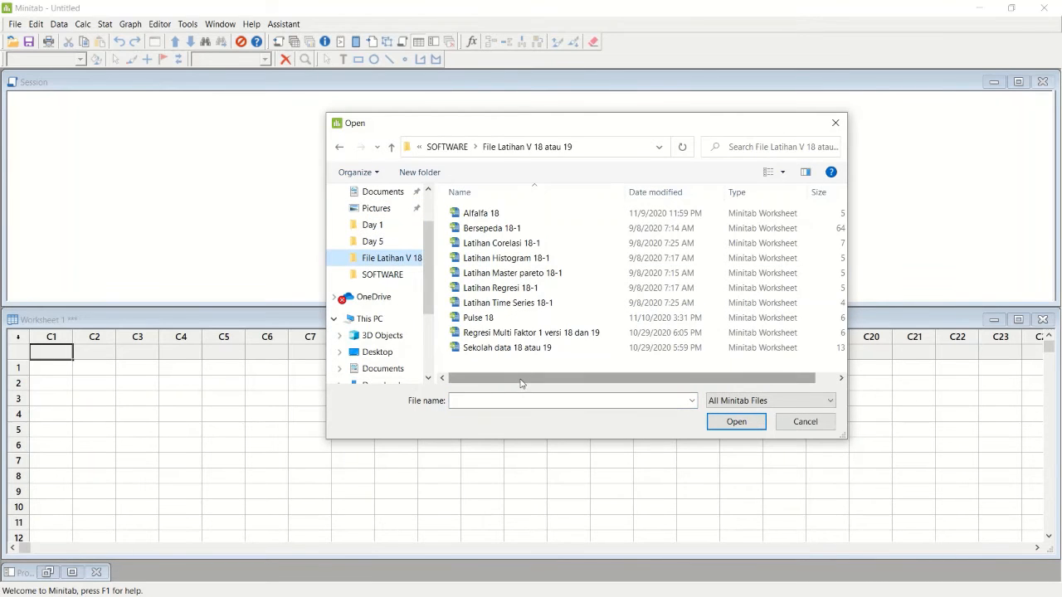
double_click(514, 349)
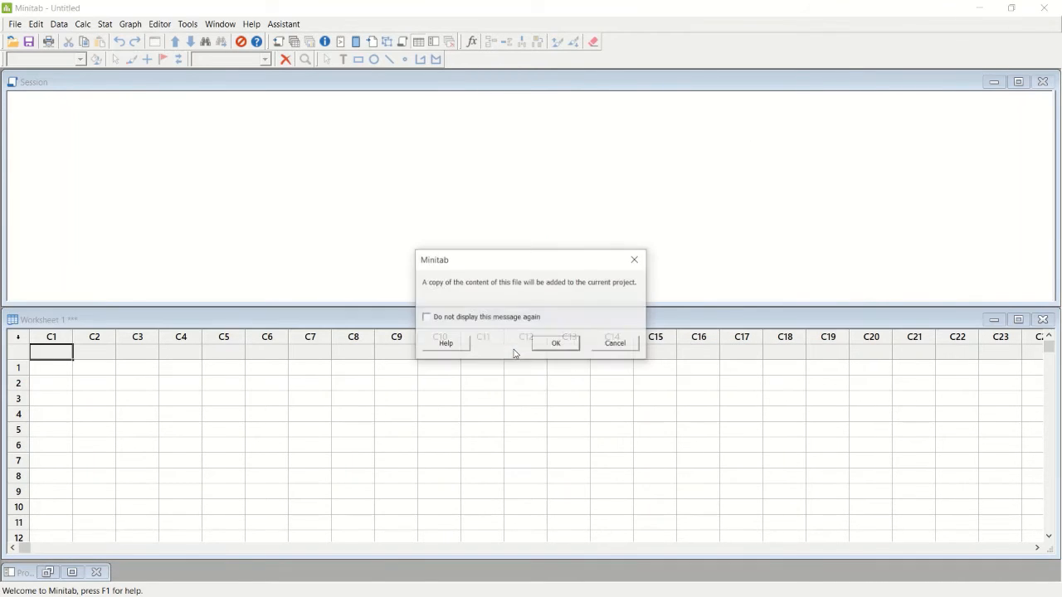
click(569, 345)
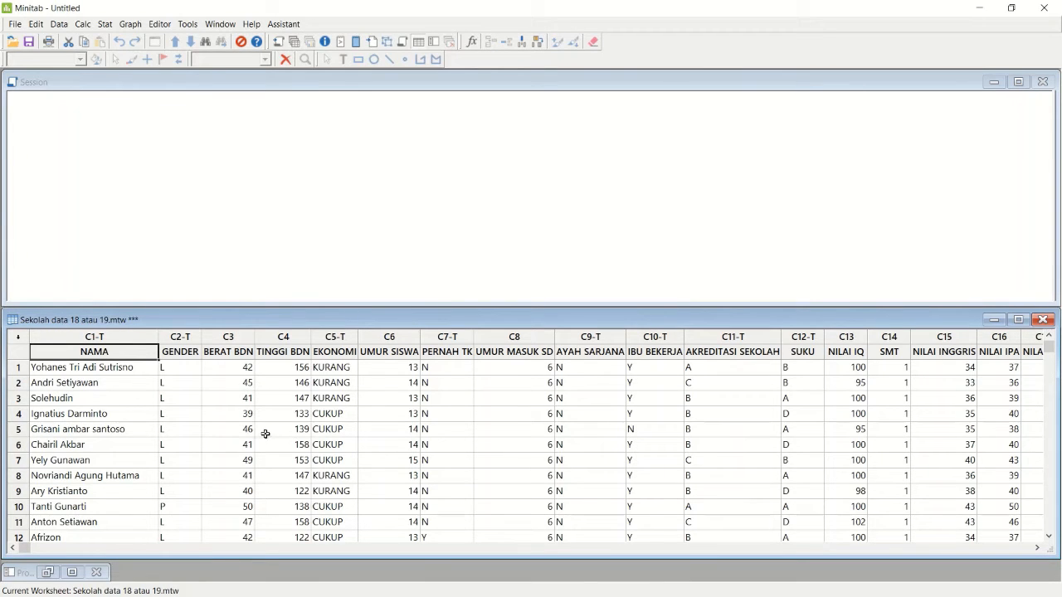
- Start a bar chart and review the layouts offered for A function of a variable and Values from a table
click(129, 23)
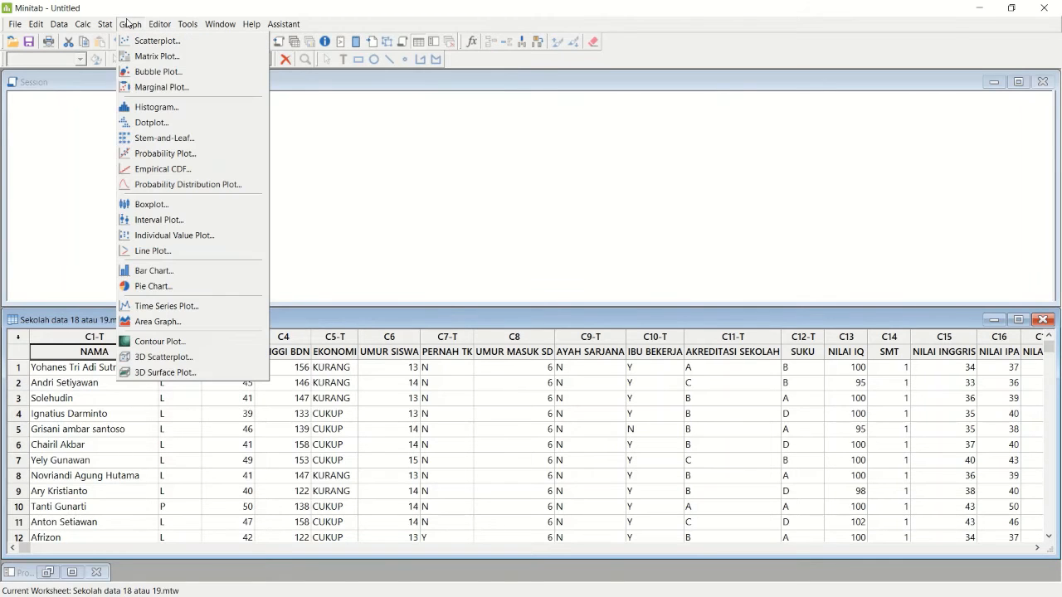
click(172, 274)
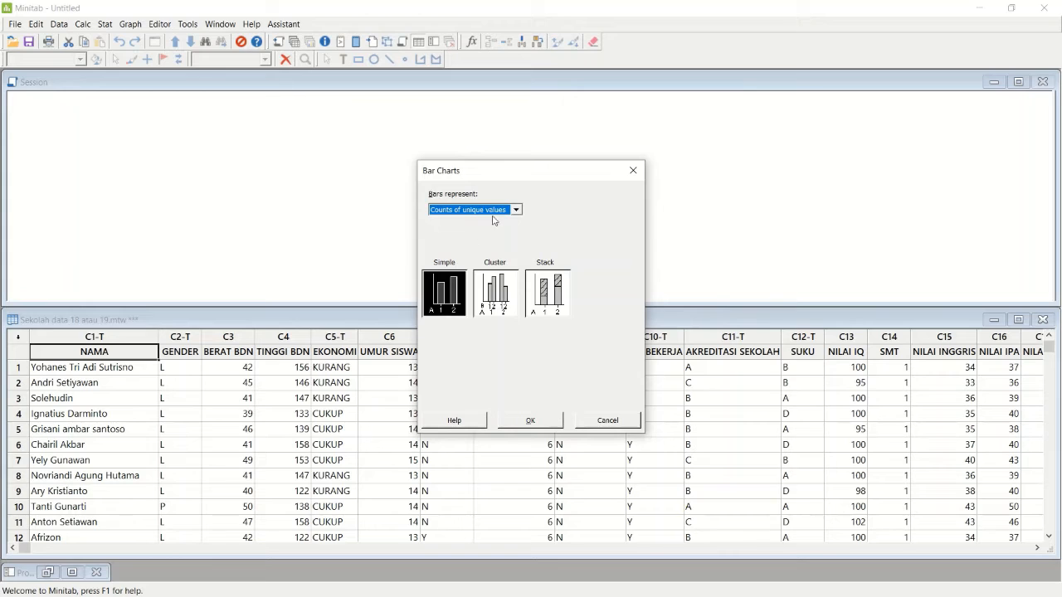
click(505, 210)
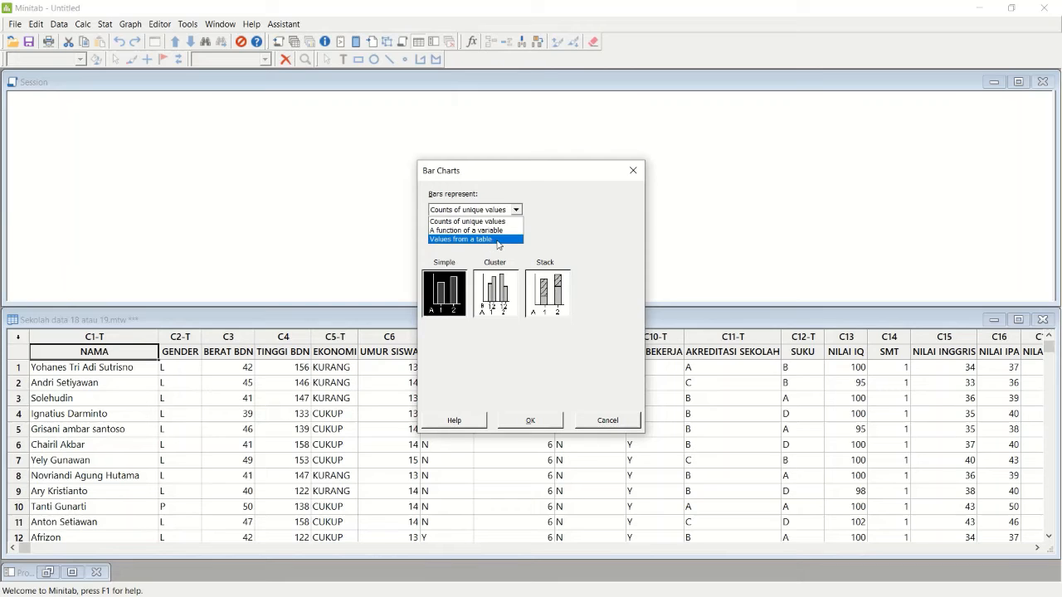
click(480, 232)
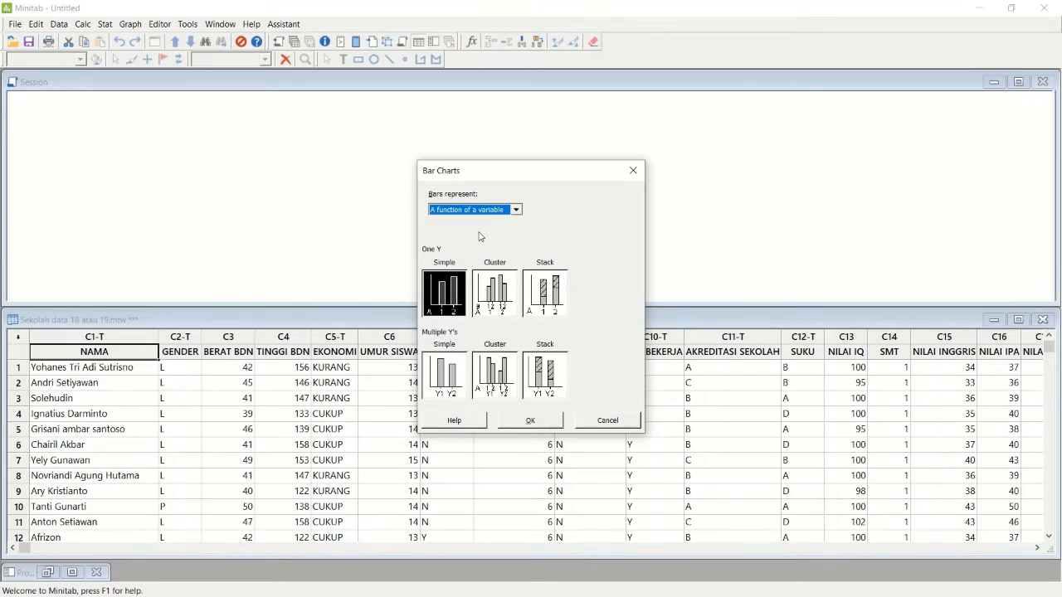
click(497, 212)
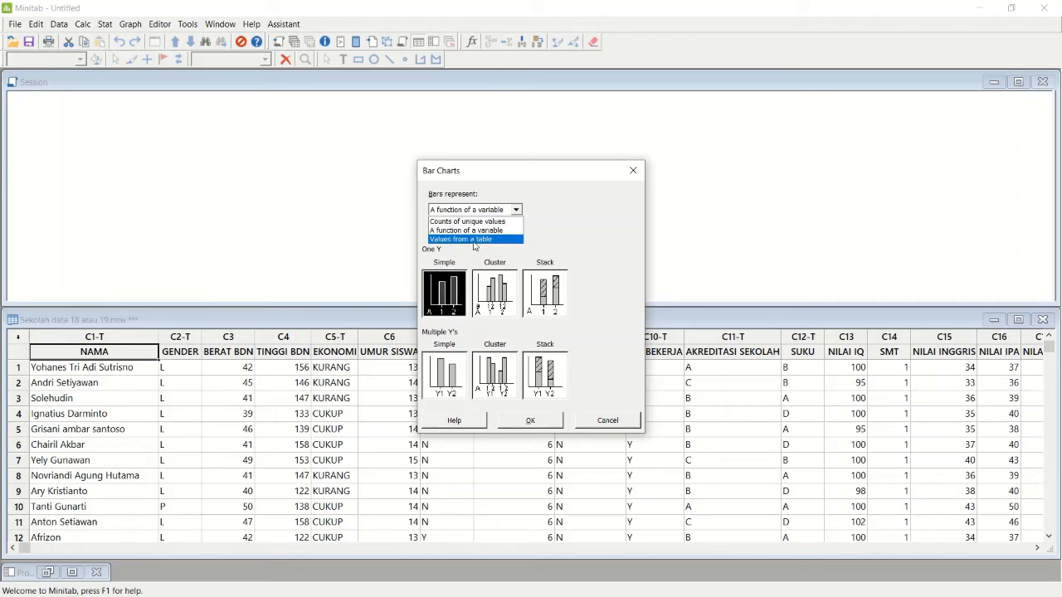
click(475, 238)
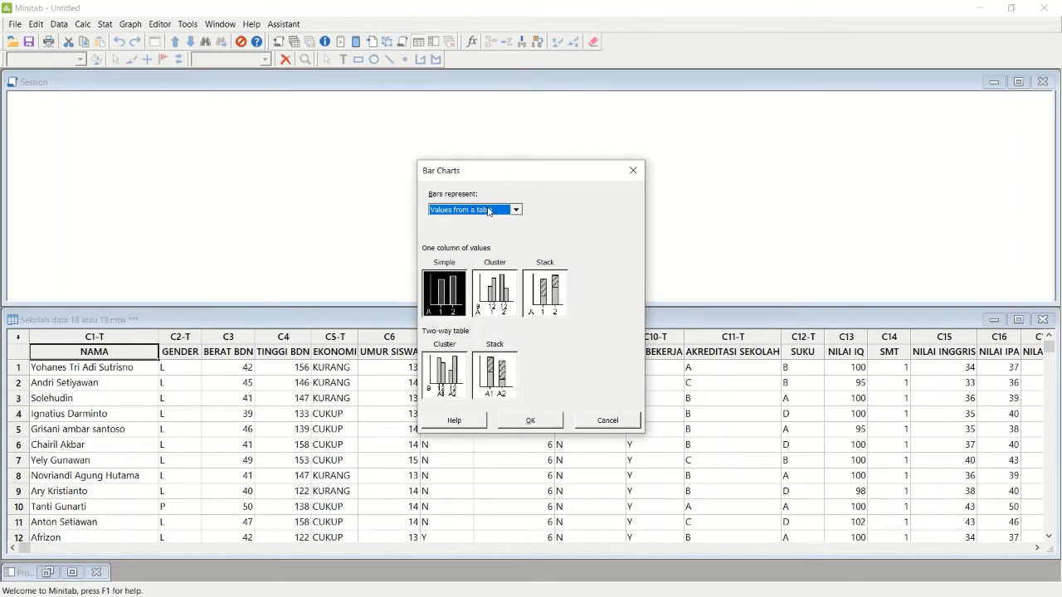
- Create a simple bar chart of Counts of unique values for BERAT BDN and move its window clear of the session headings
click(489, 211)
click(481, 221)
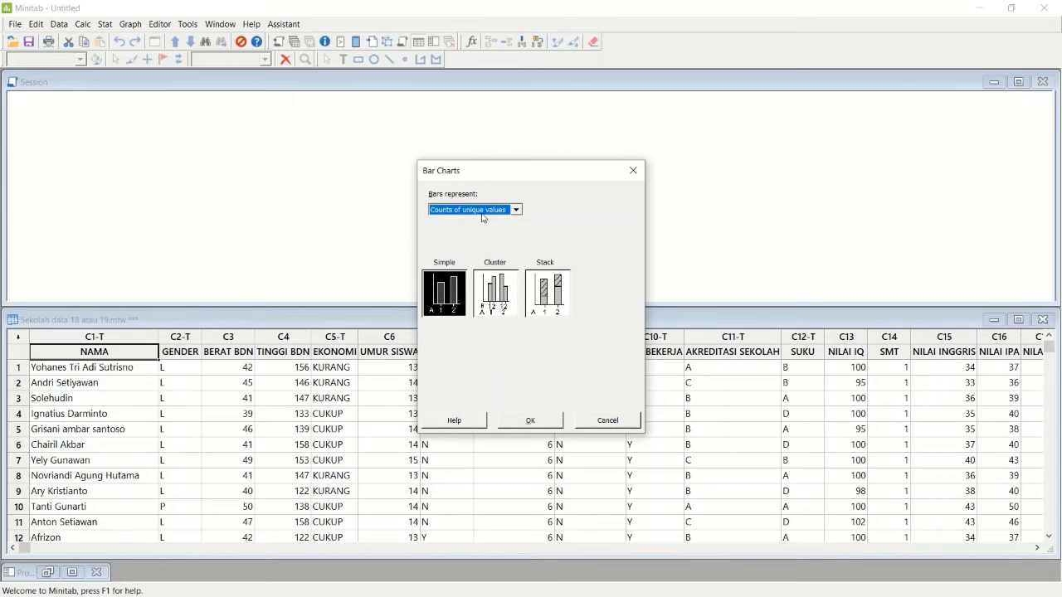
click(530, 420)
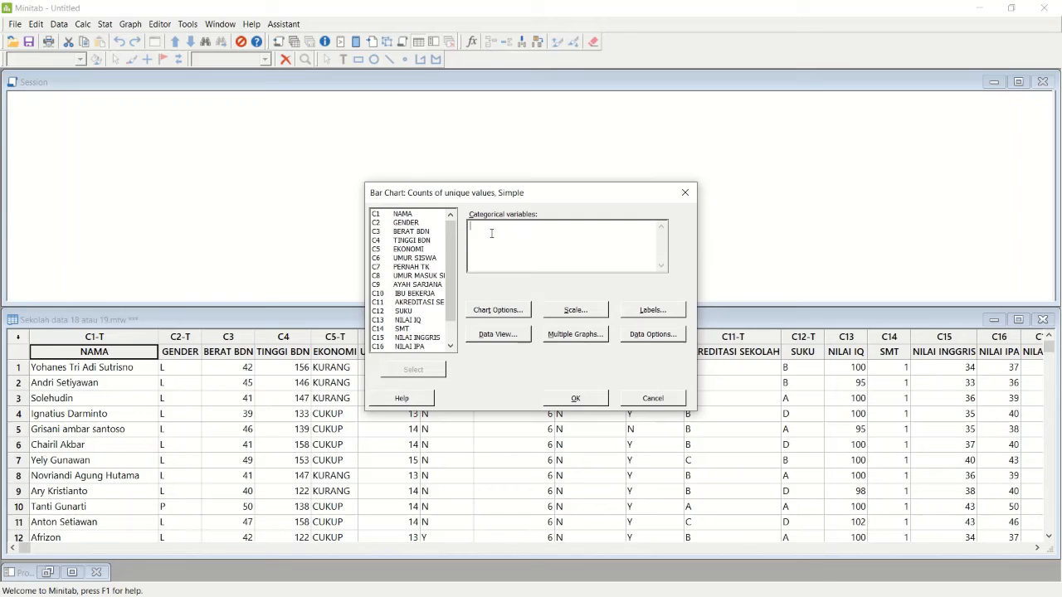
double_click(420, 231)
click(596, 398)
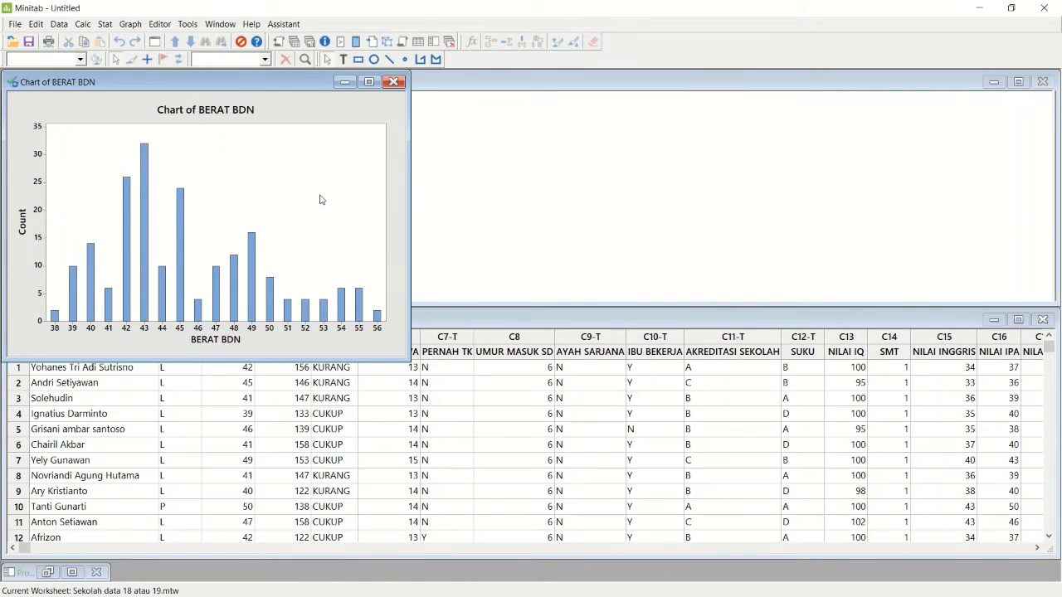
drag(268, 91, 578, 149)
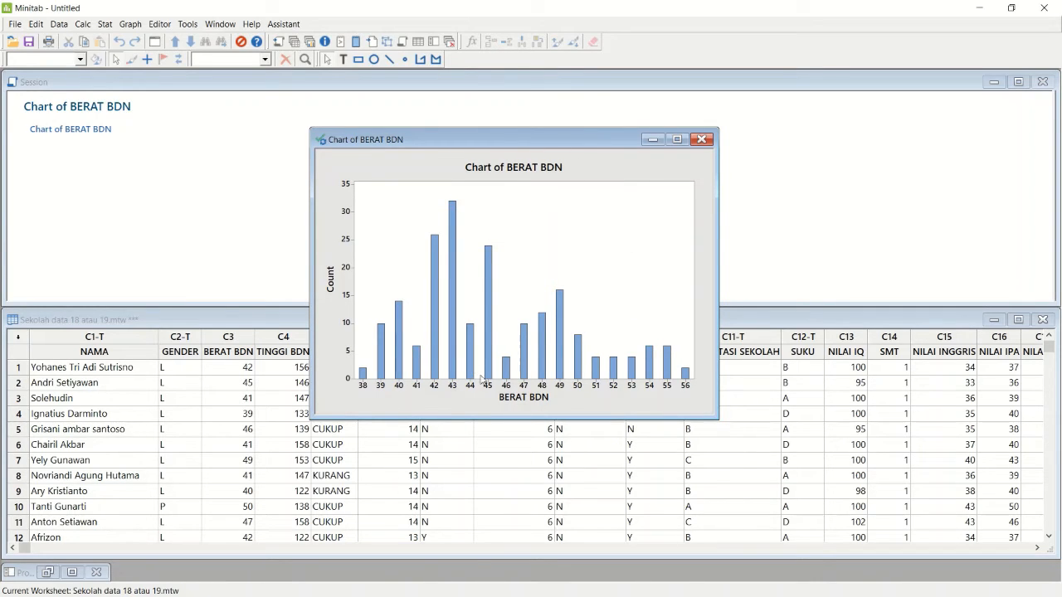
- Inspect the counts of the BERAT BDN bars for 38 and 43 in the chart
click(363, 375)
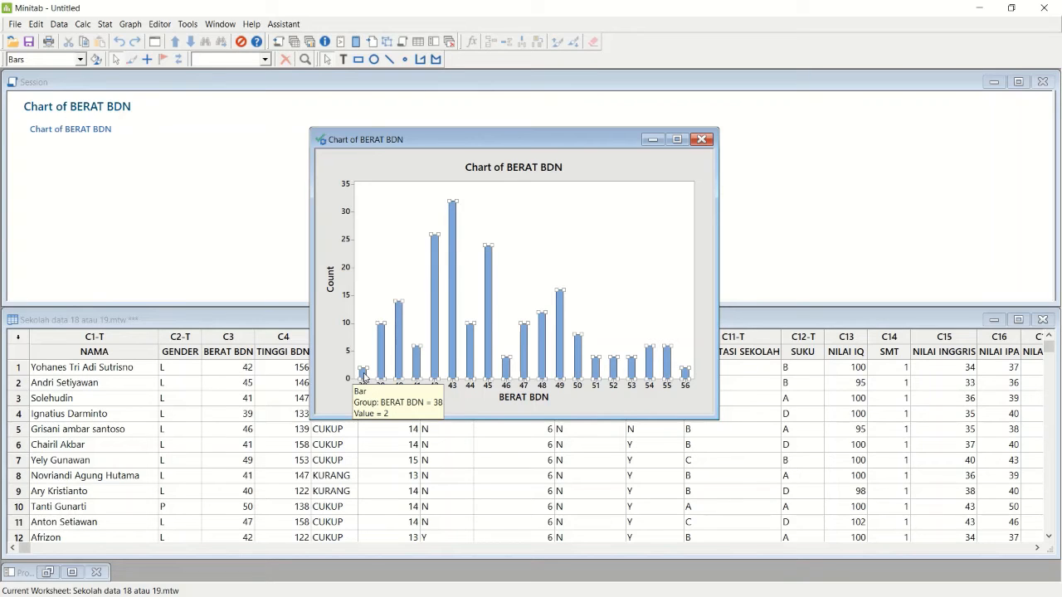
click(480, 222)
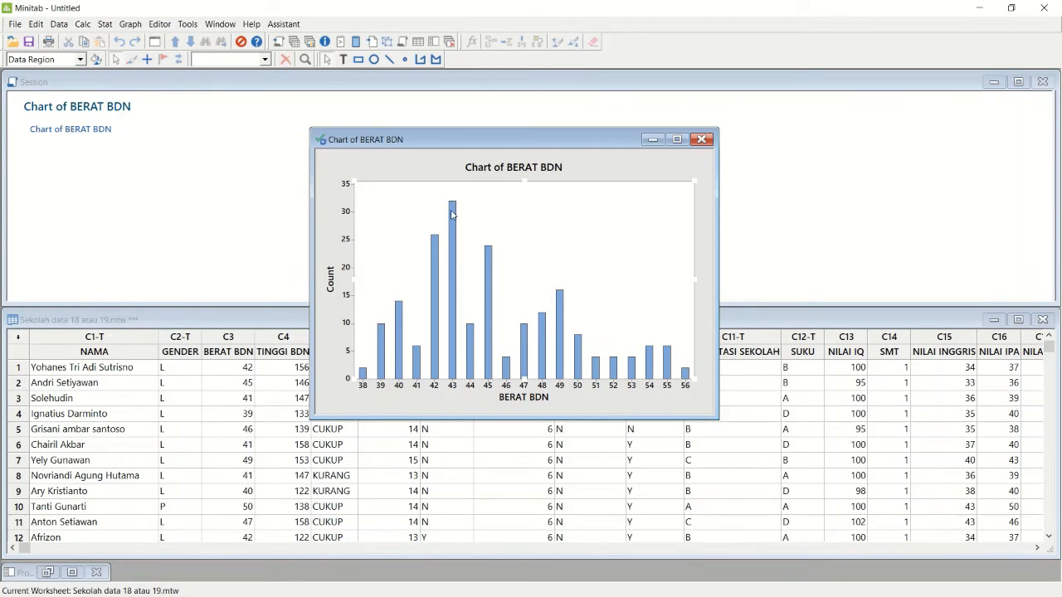
mouse_move(452, 213)
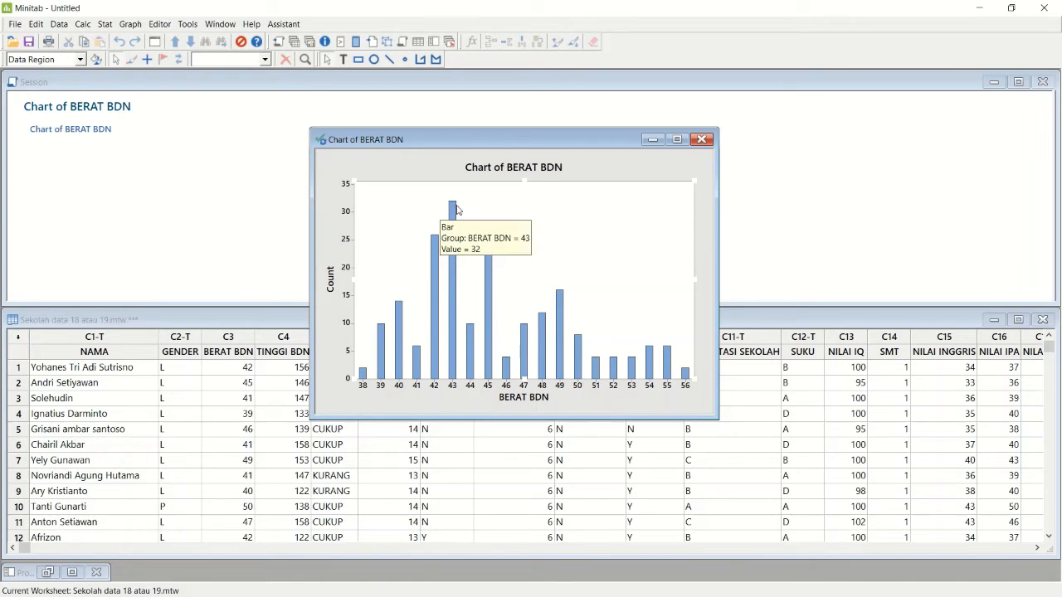
click(430, 159)
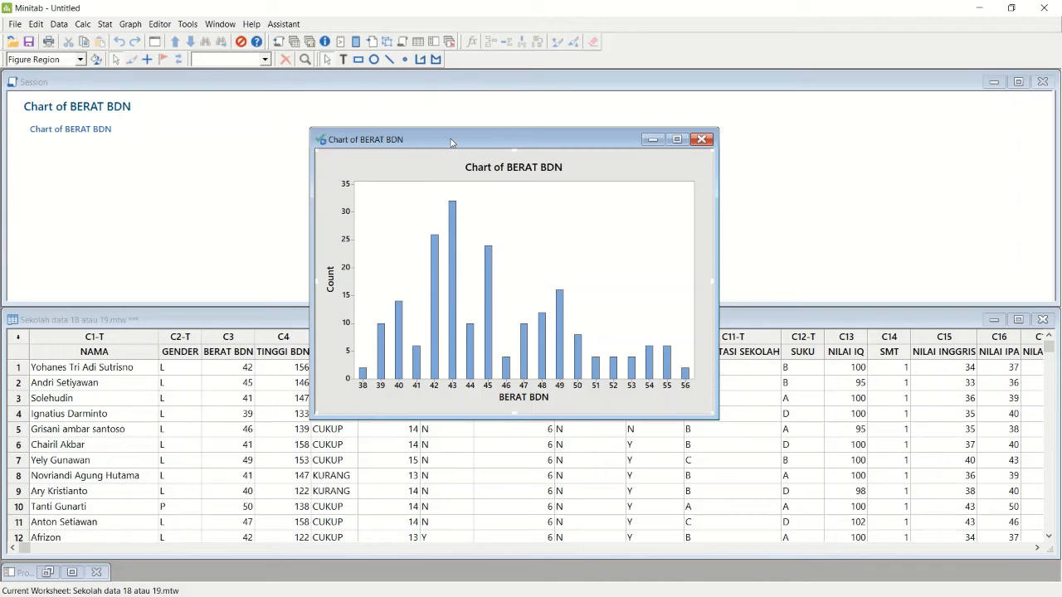
- Change the chart title to "Bar Diagram BERAT BDN"
double_click(490, 172)
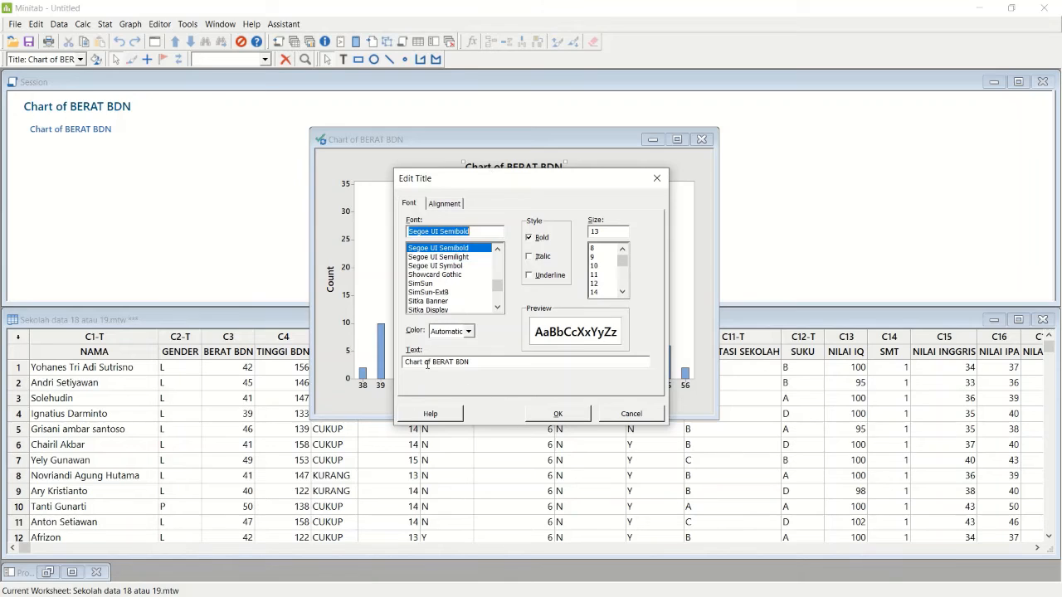
drag(431, 363, 379, 379)
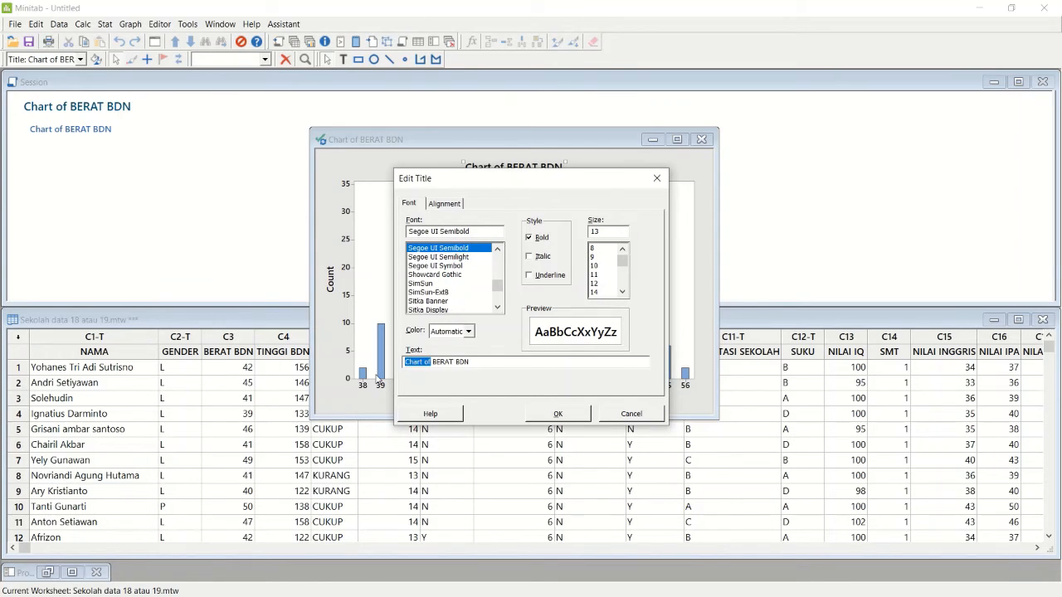
text(Bar Diagram)
click(563, 415)
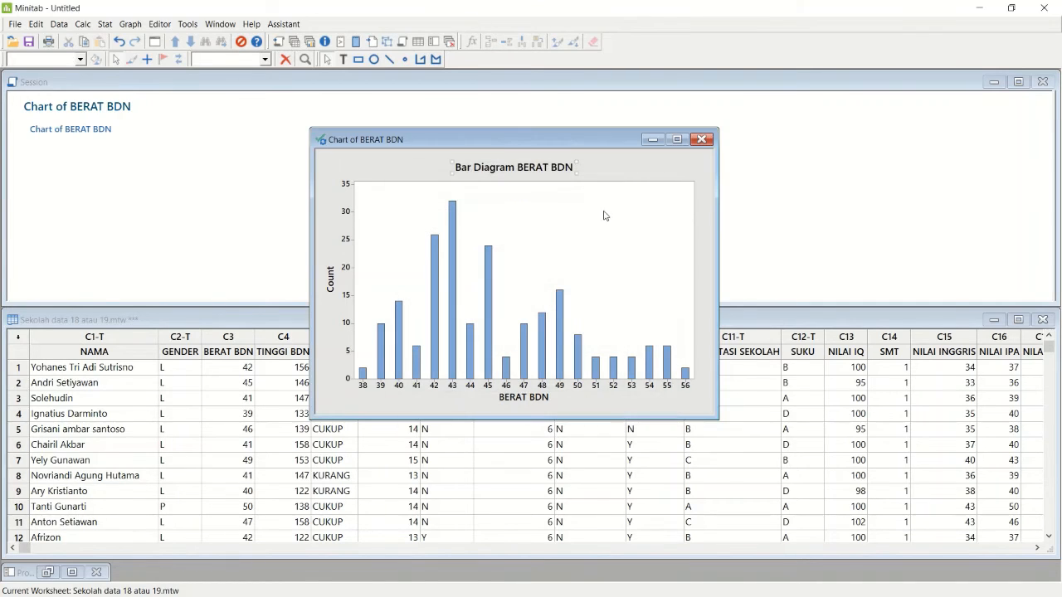
click(614, 162)
mouse_move(508, 5)
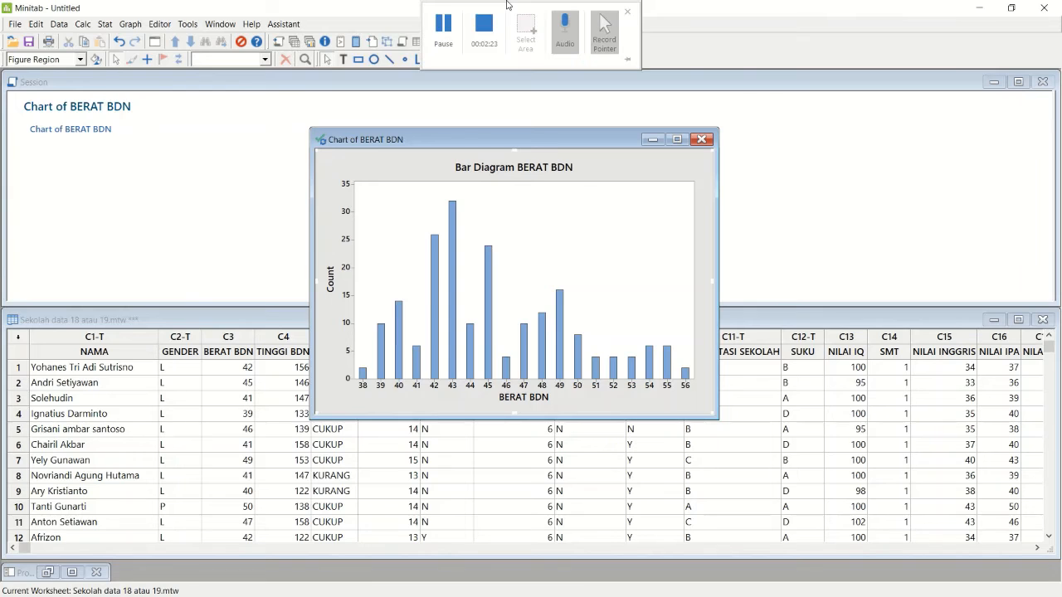
click(483, 31)
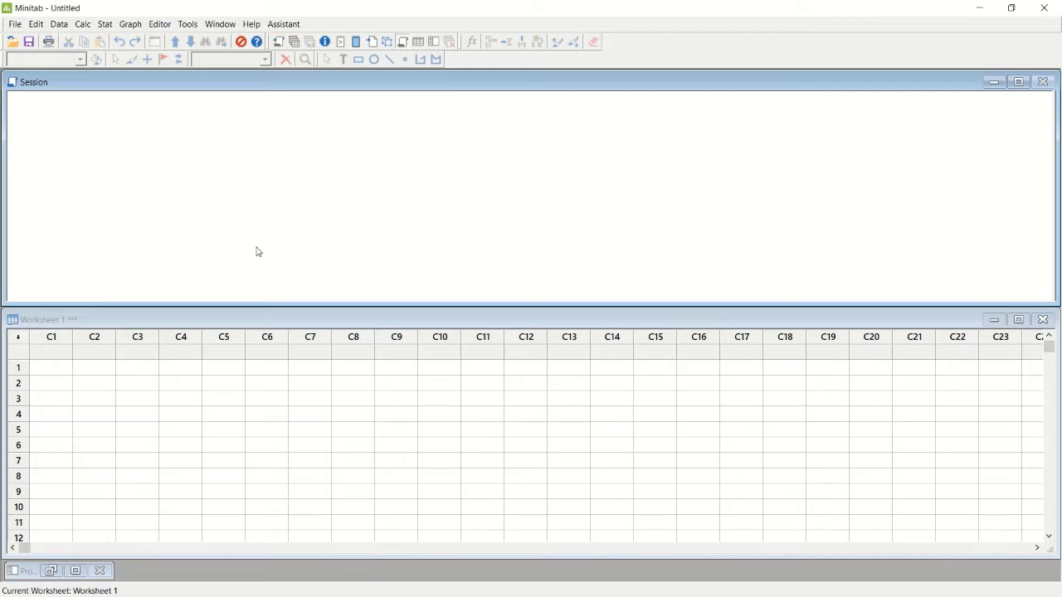
- Open the Latihan Master pareto 18-1 worksheet from the File Latihan V 18 atau 19 folder into the project
click(16, 24)
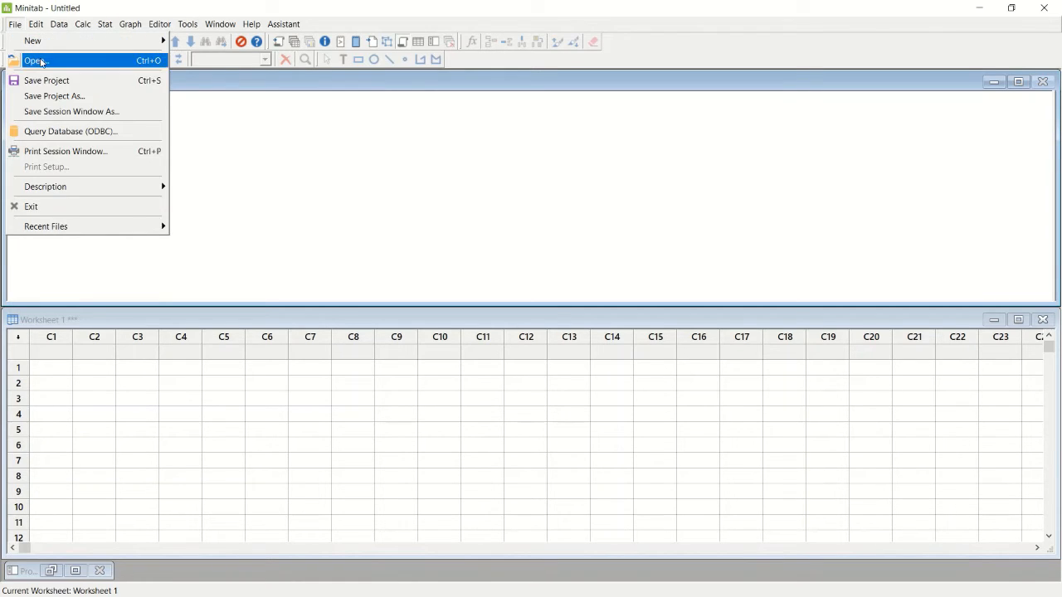
click(35, 60)
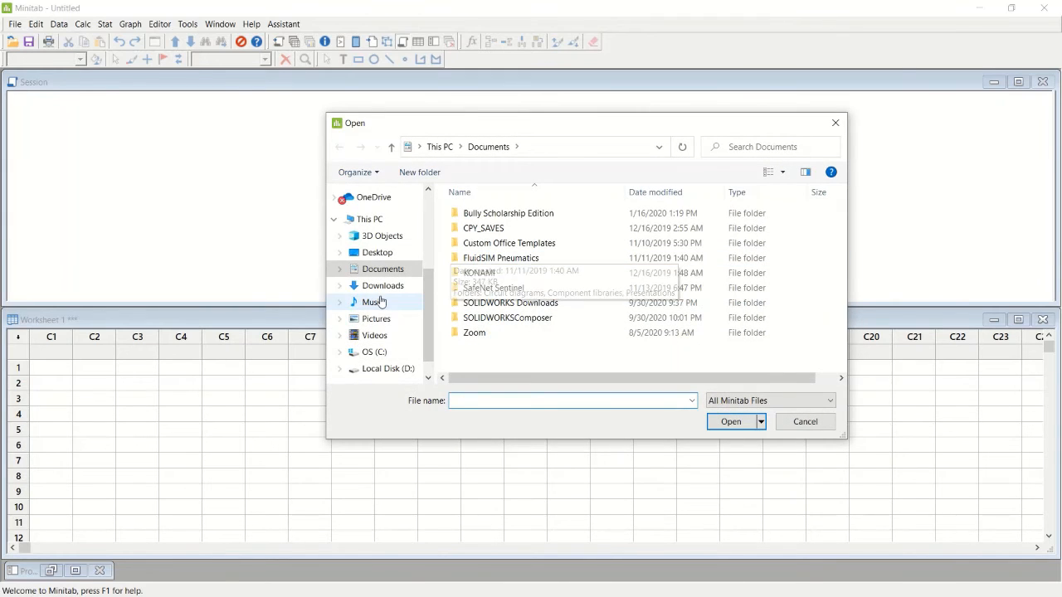
scroll(380, 303, up, 2)
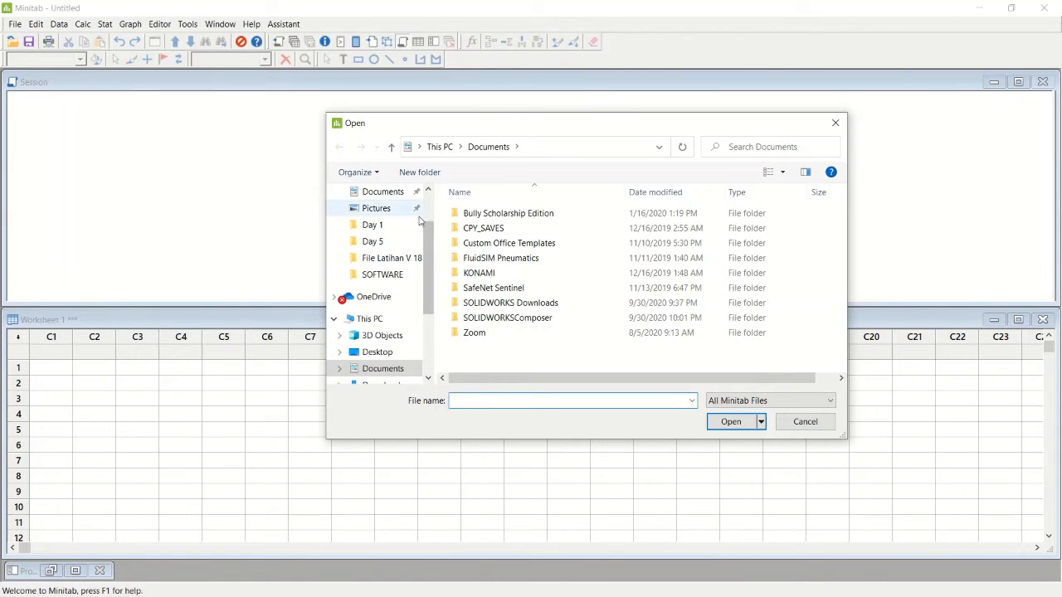
click(389, 262)
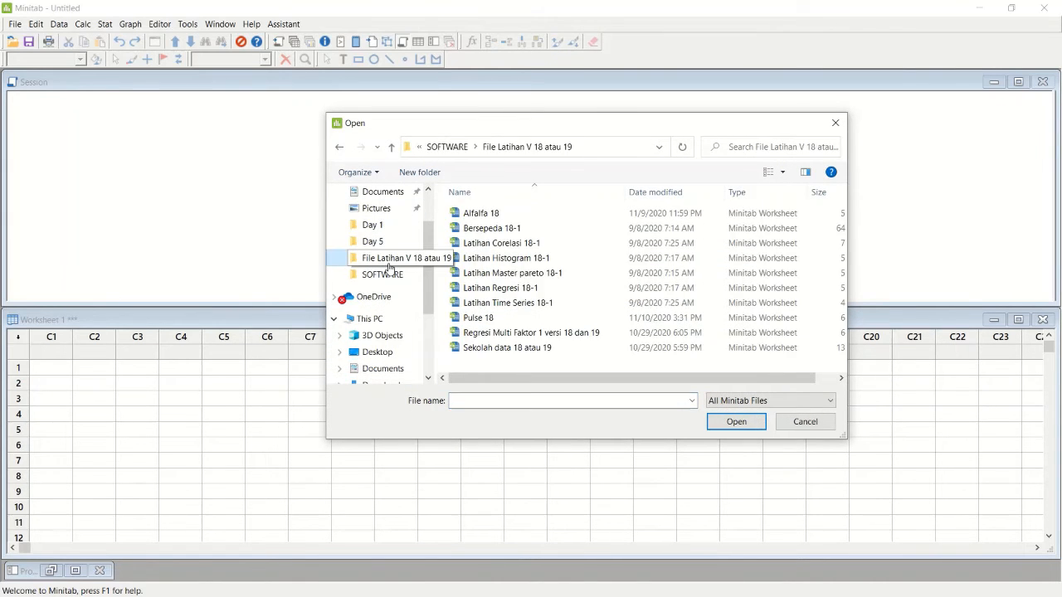
double_click(503, 274)
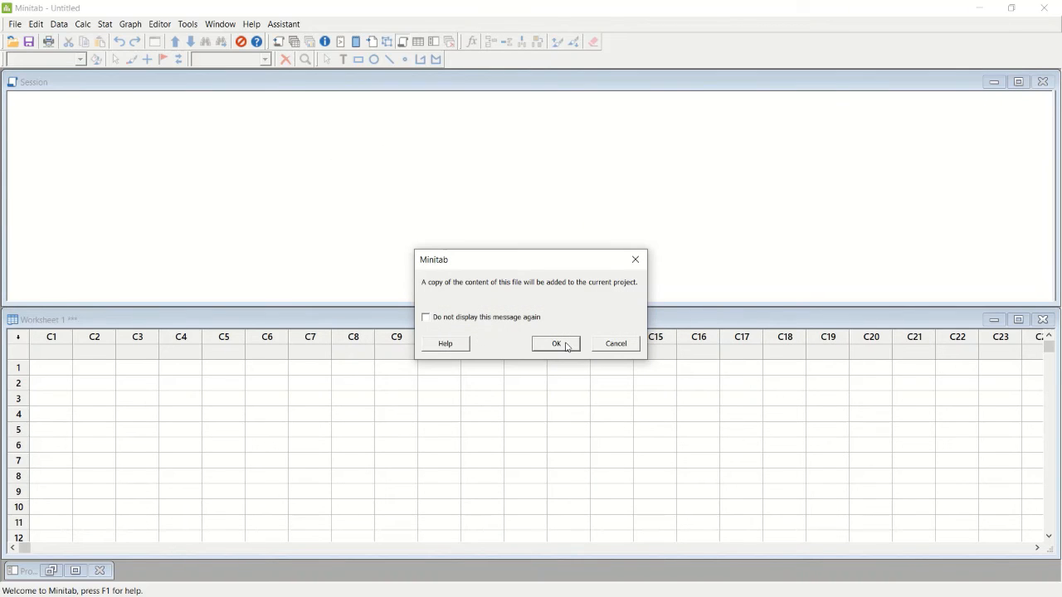
click(567, 347)
- Bring the worksheet back to its first rows and go to the first entry of the Komplin Pelanggan Buah column
click(394, 398)
key(Up)
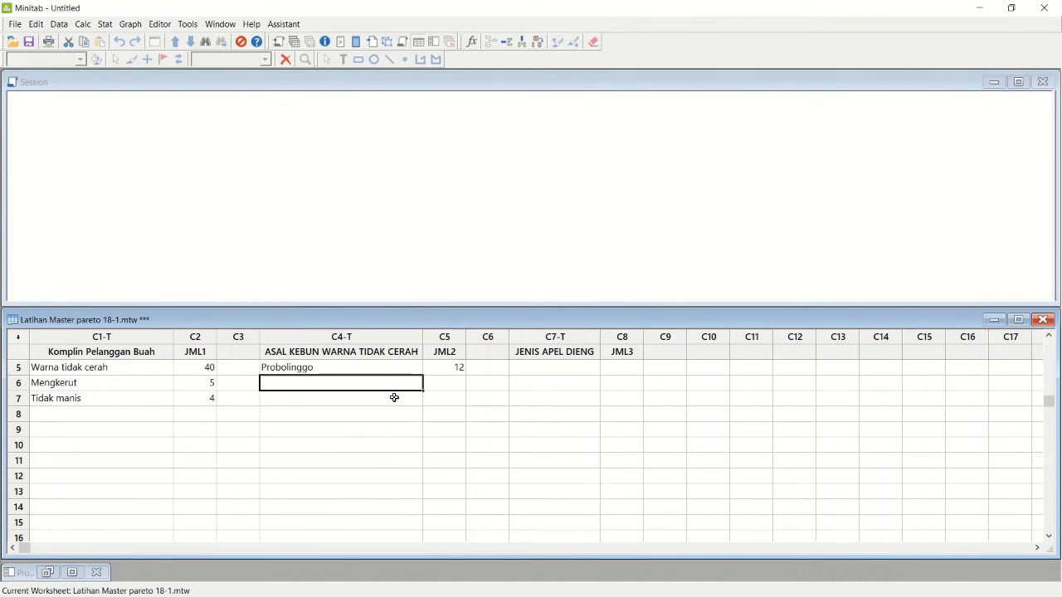
key(Up)
key(Up)
key(Up)
key(Up)
key(Up)
key(Up)
key(Left)
key(Down)
key(Down)
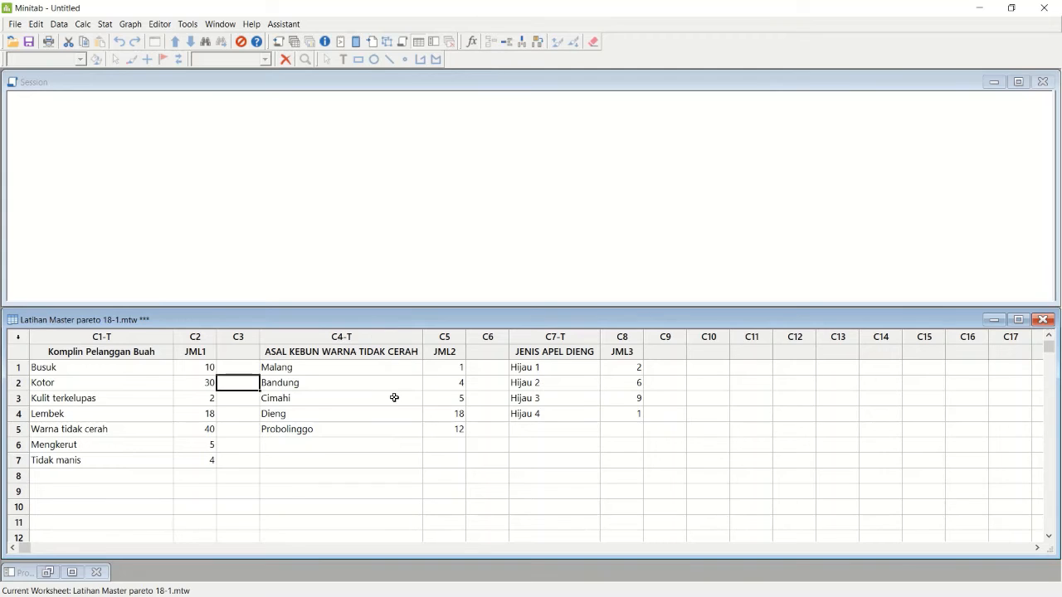
key(Left)
key(Right)
key(Down)
key(Up)
key(Left)
key(Up)
key(Left)
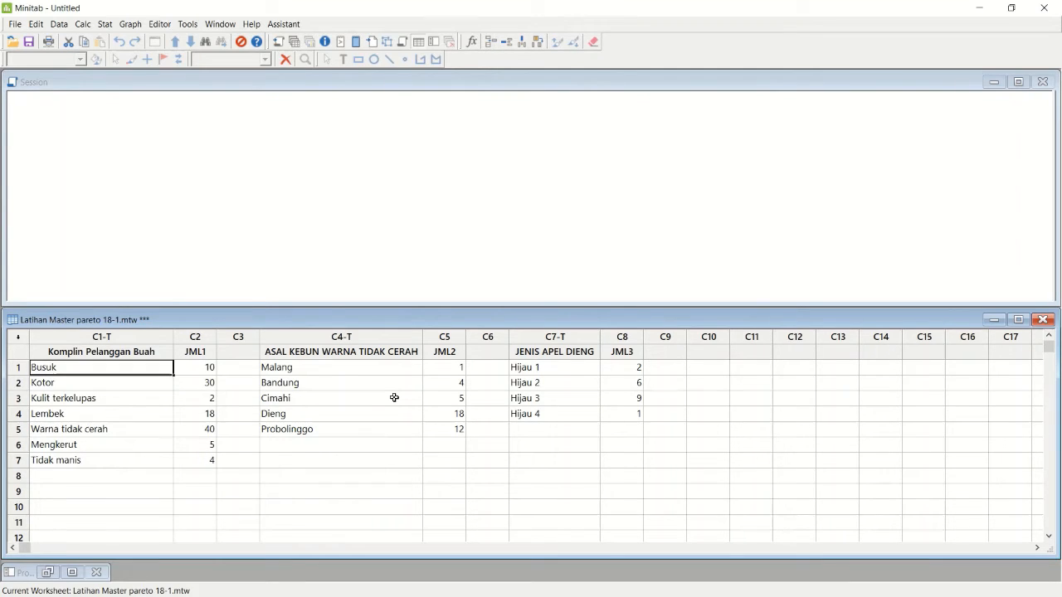
- Review the Komplin Pelanggan Buah complaint types down to Warna tidak cerah, along with their counts in the JML1 column
key(Down)
key(Down)
key(Down)
key(Down)
key(Down)
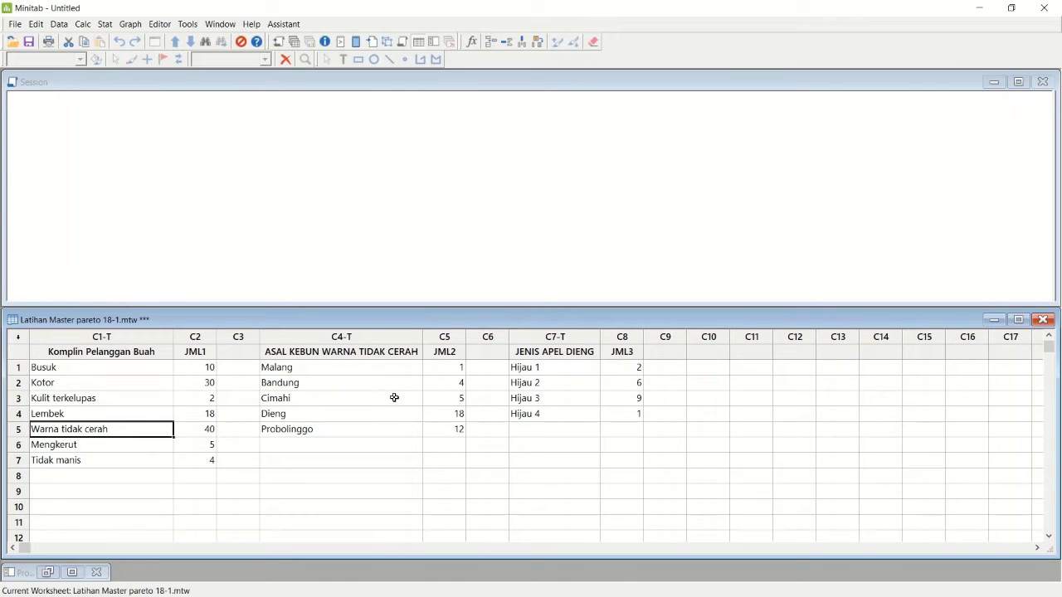
key(Right)
key(Up)
key(Up)
key(Up)
key(Up)
key(Up)
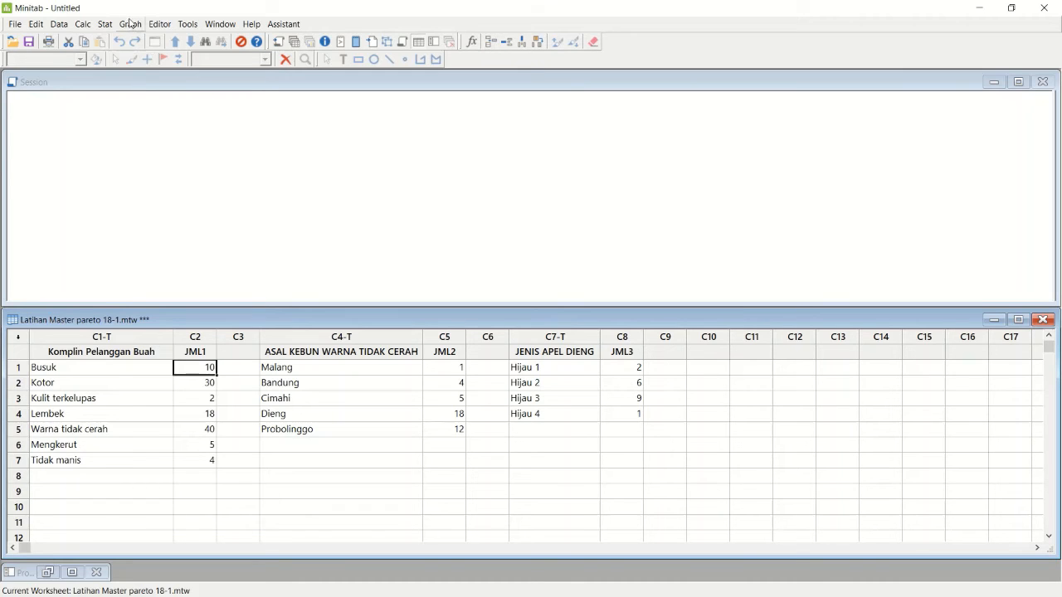
- Create a Pareto chart of Komplin Pelanggan Buah with frequencies from JML1, keeping remaining defects combined after 95 percent
click(129, 24)
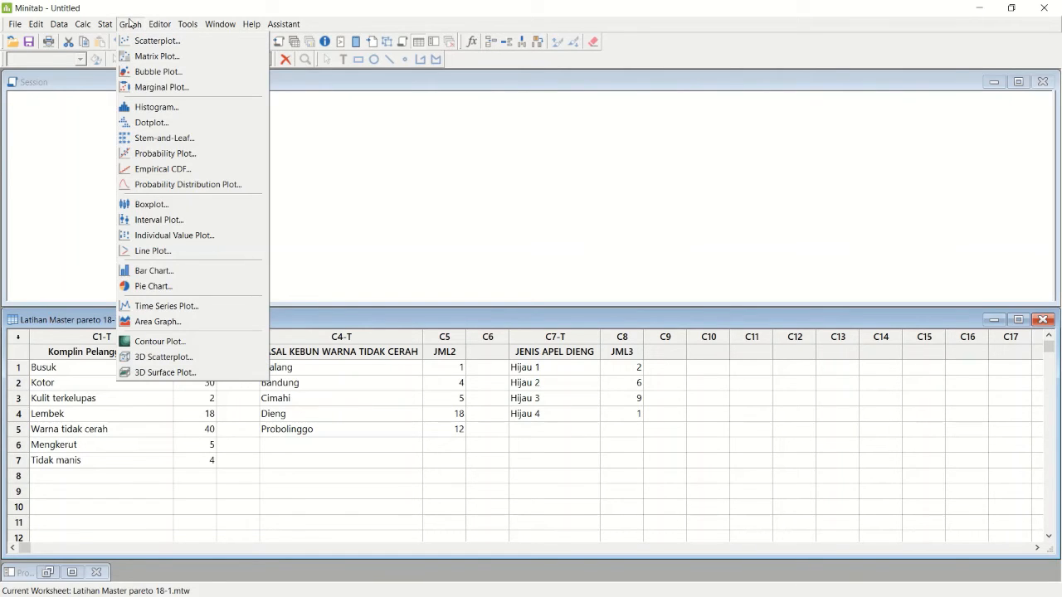
mouse_move(107, 27)
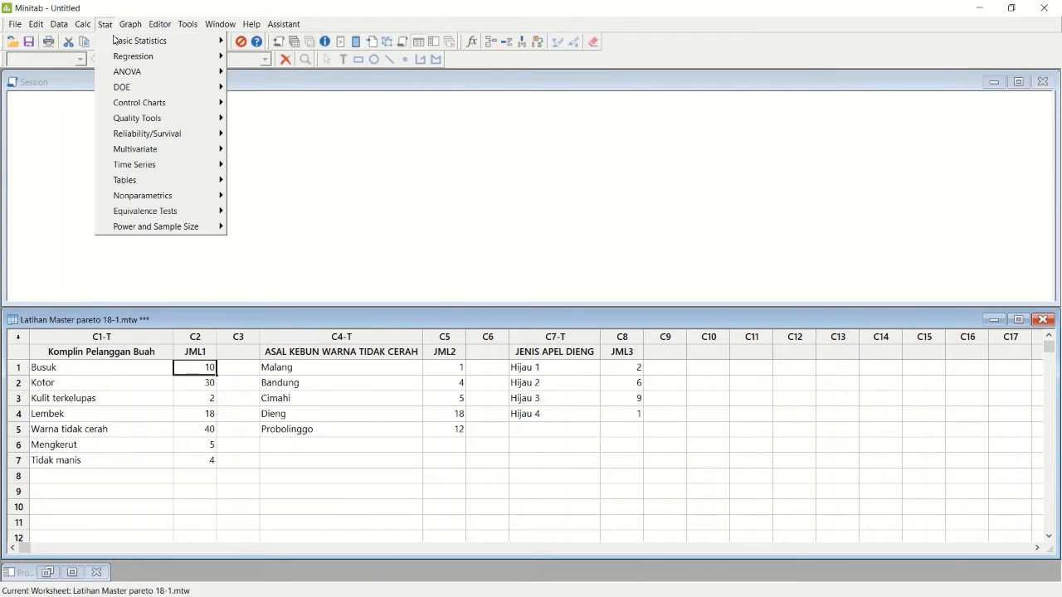
mouse_move(137, 122)
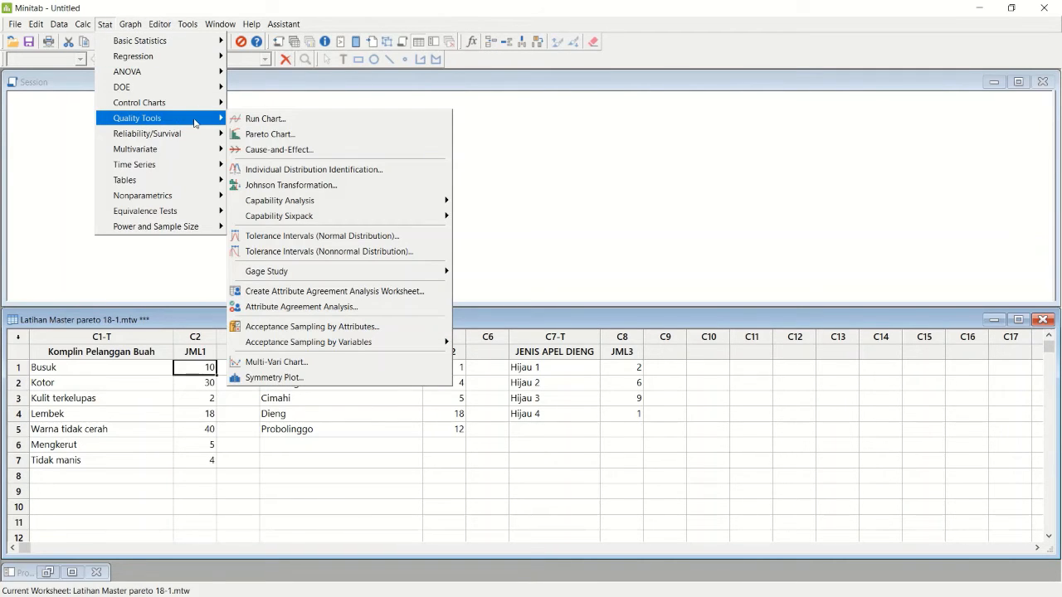
click(259, 136)
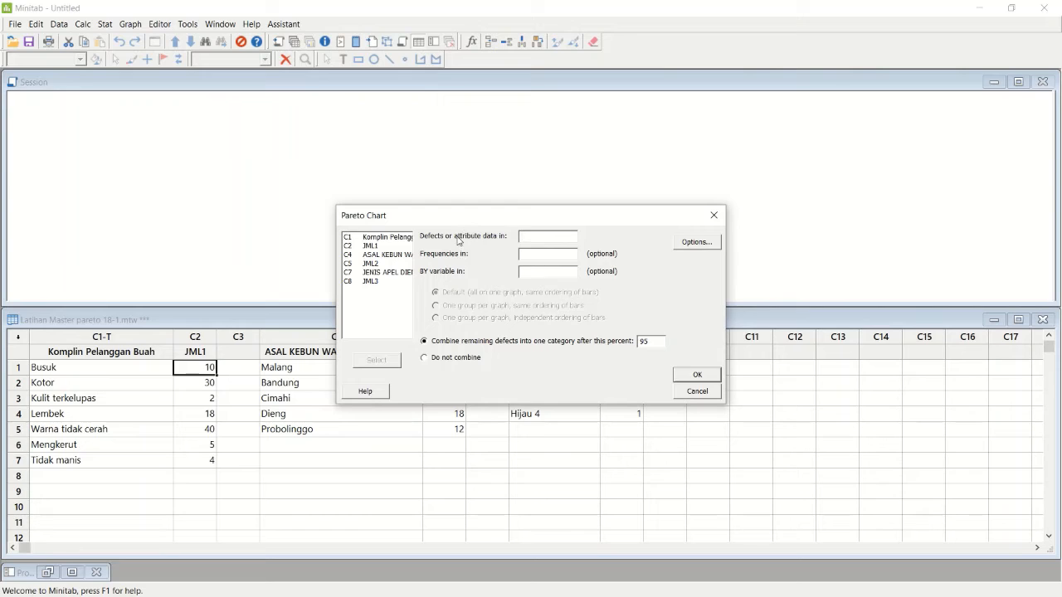
double_click(412, 240)
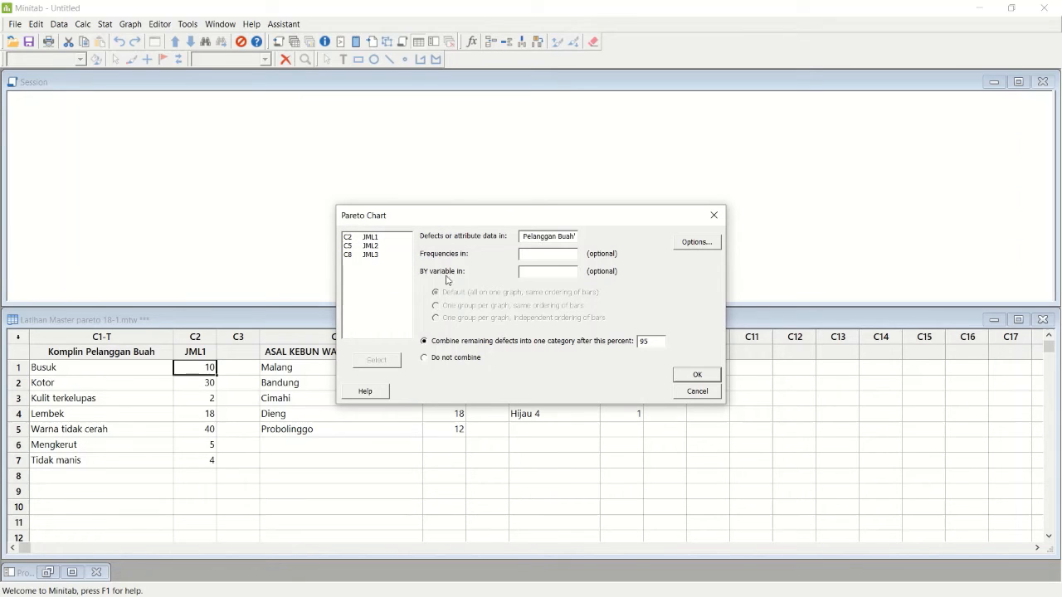
double_click(370, 237)
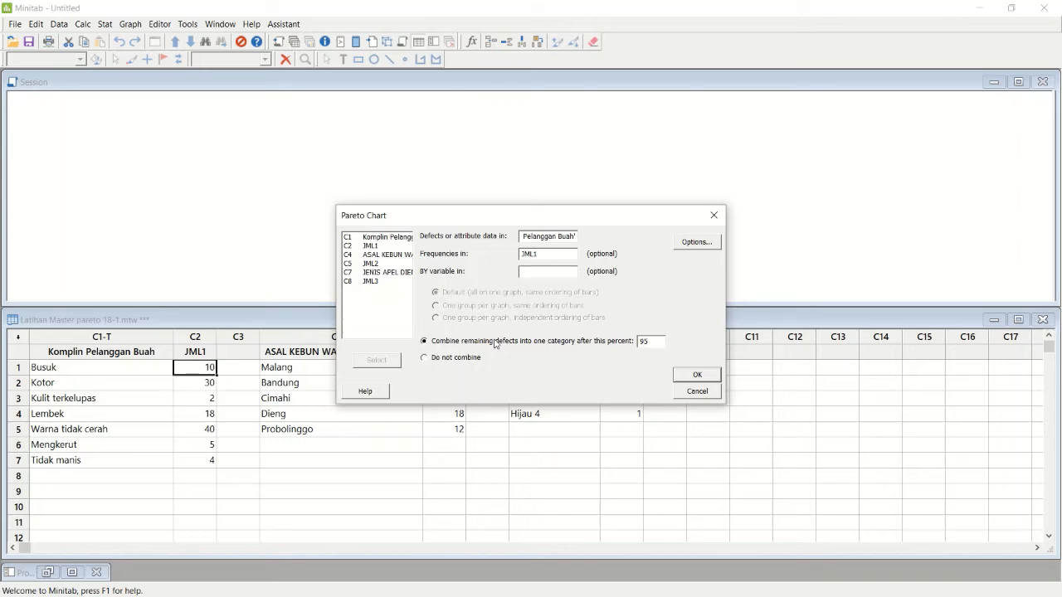
click(697, 376)
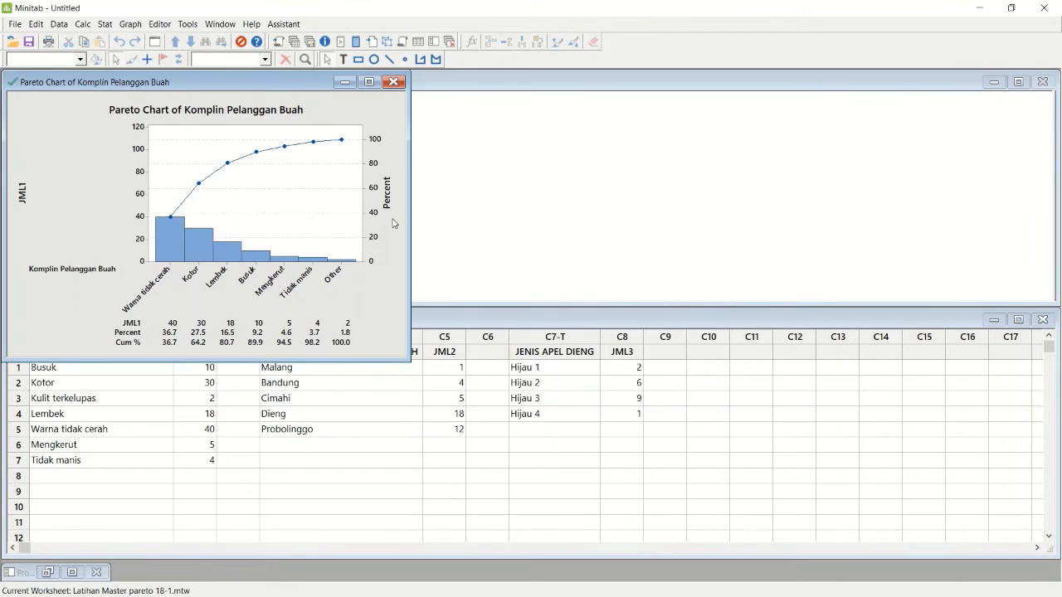
- Move the Komplin Pelanggan Buah Pareto chart clear of the session output, examine its cumulative line at Lembek, and minimize the chart window
drag(260, 89, 540, 109)
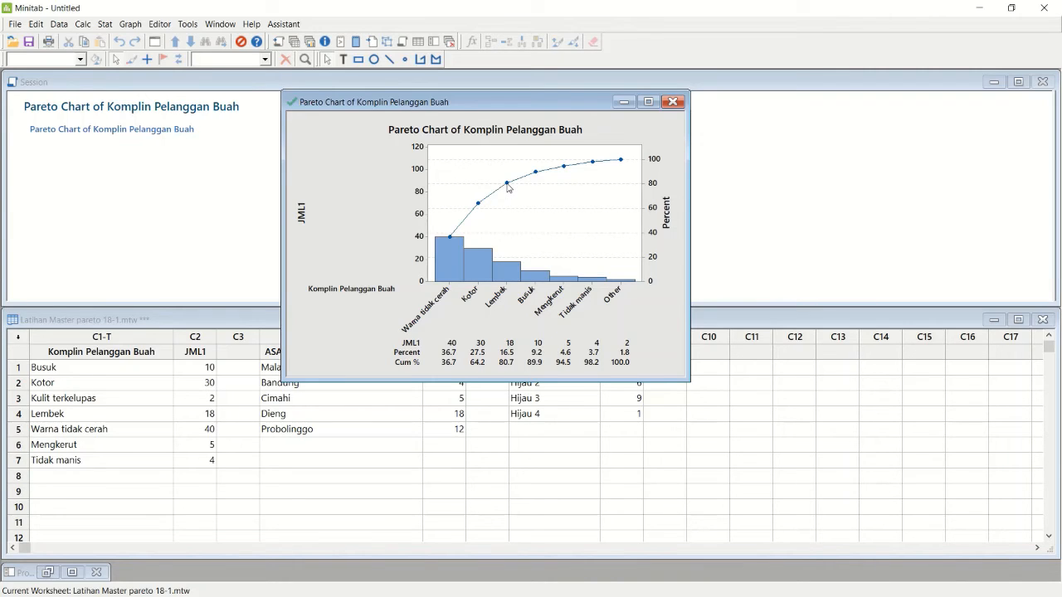
mouse_move(508, 187)
mouse_move(509, 279)
drag(576, 101, 624, 101)
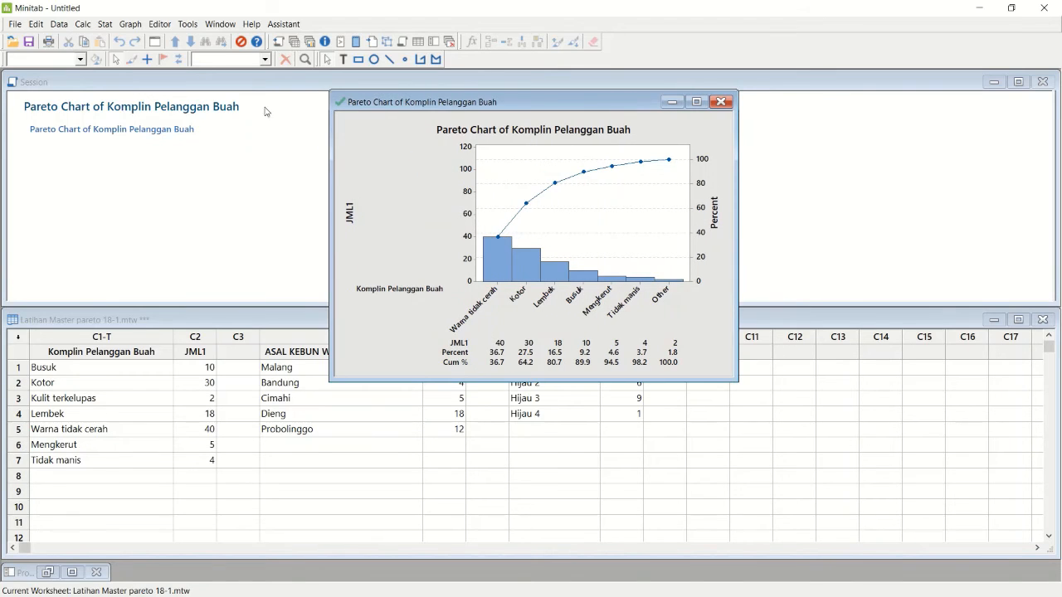
click(105, 24)
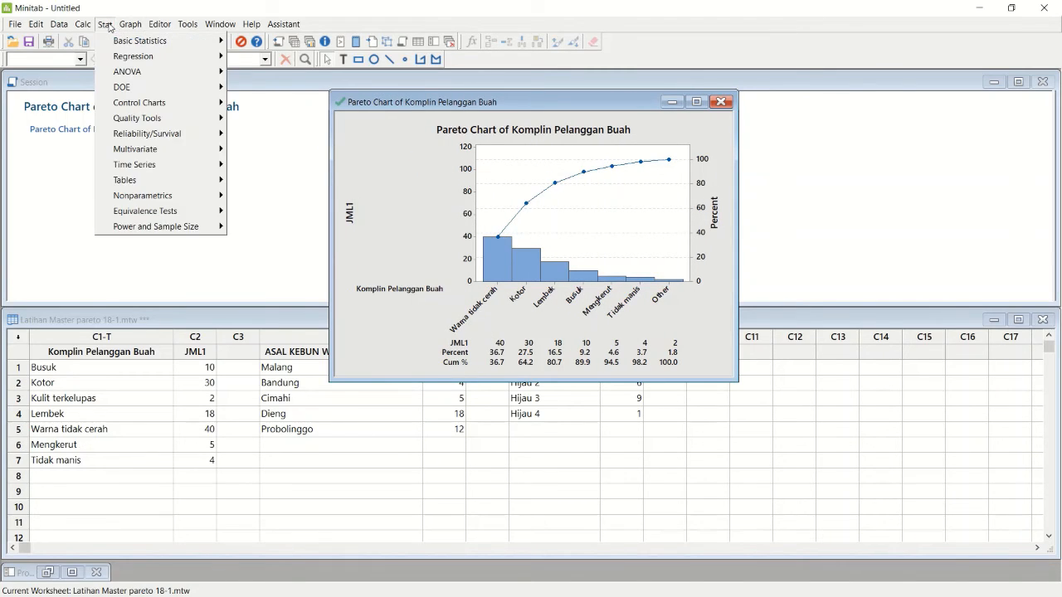
click(676, 102)
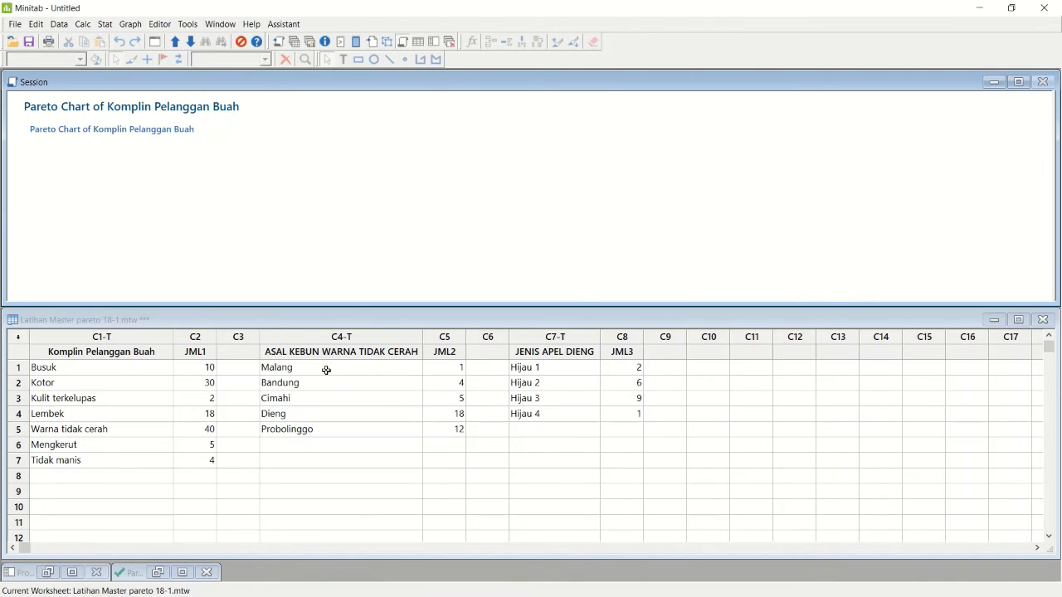
- Create a Pareto chart of ASAL KEBUN WARNA TIDAK CERAH with frequencies from JML2
click(105, 25)
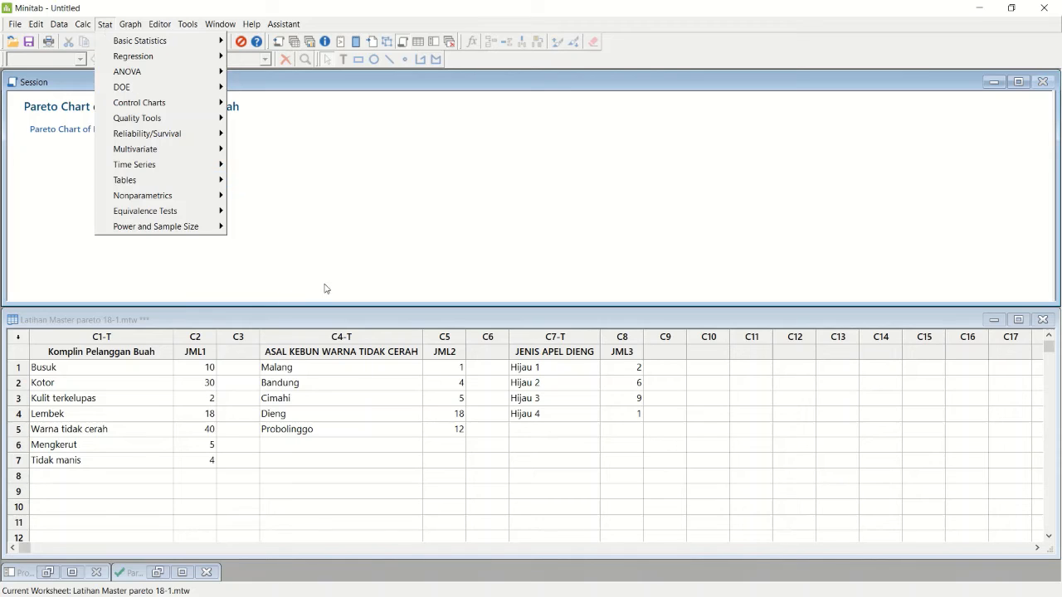
mouse_move(177, 106)
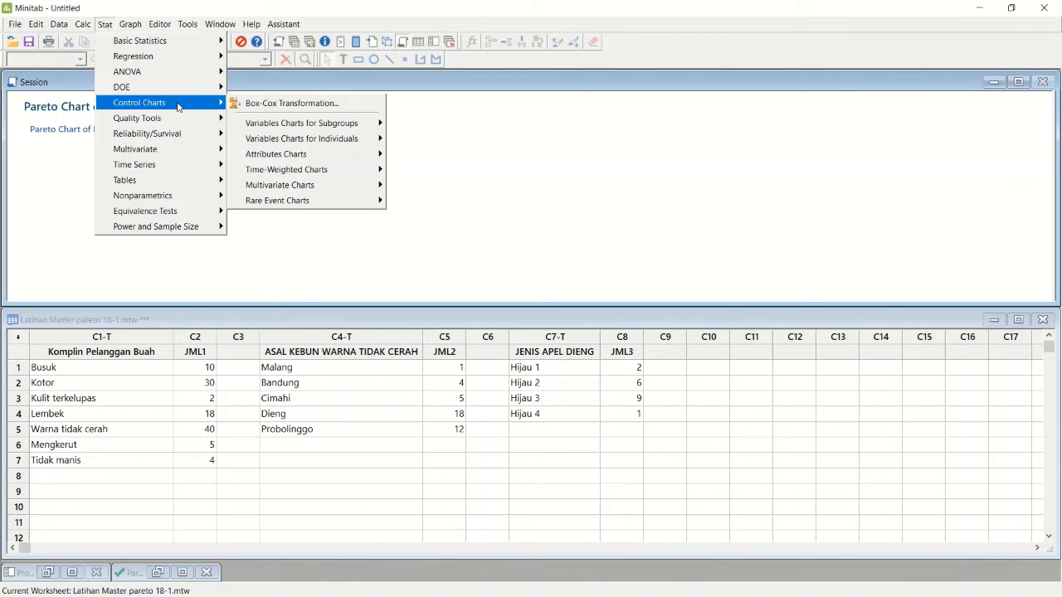
mouse_move(152, 122)
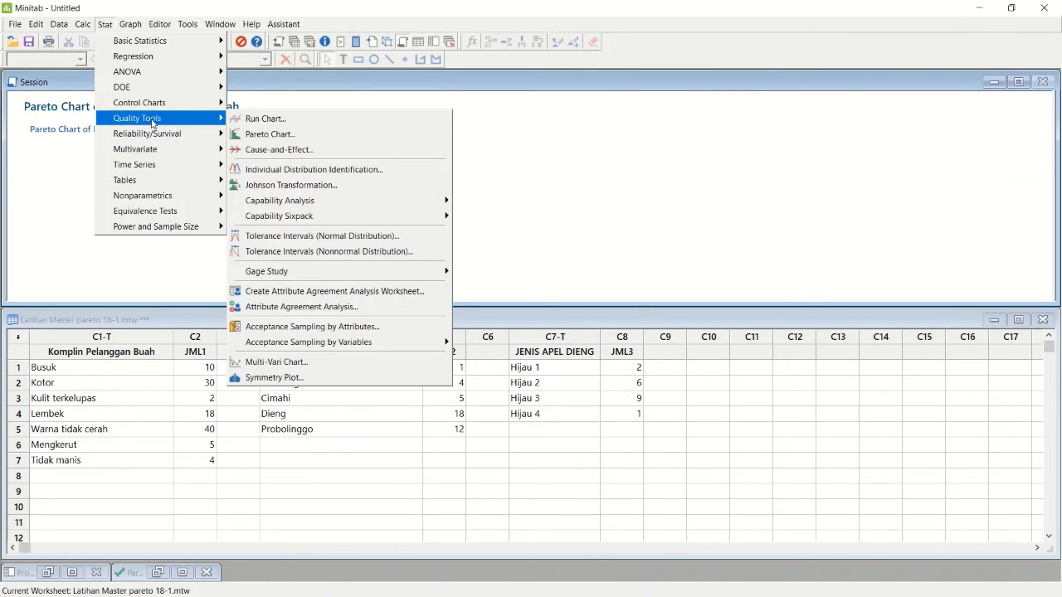
click(270, 134)
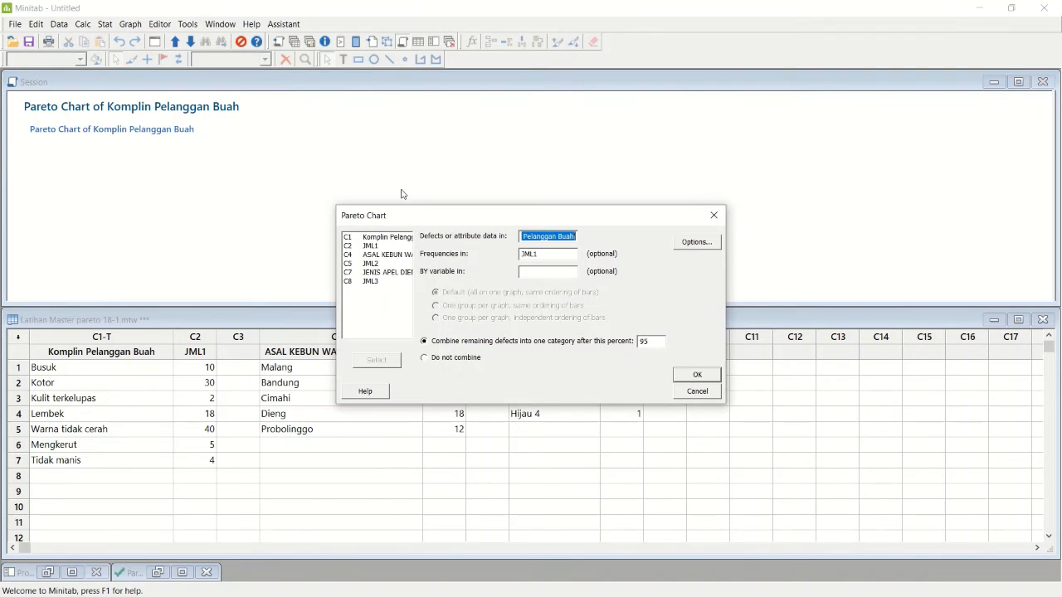
double_click(379, 253)
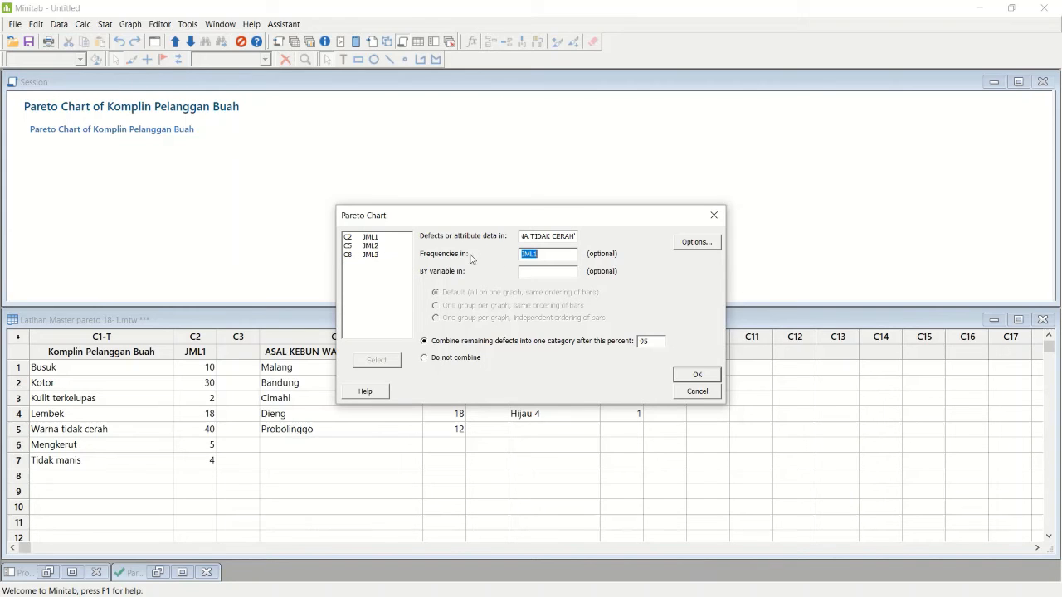
double_click(379, 246)
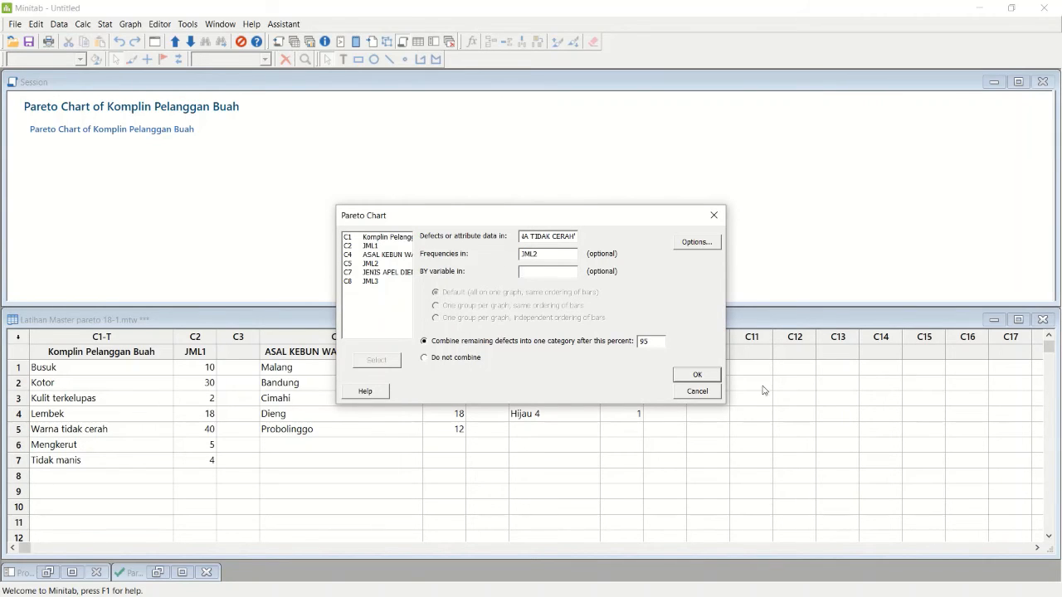
click(697, 373)
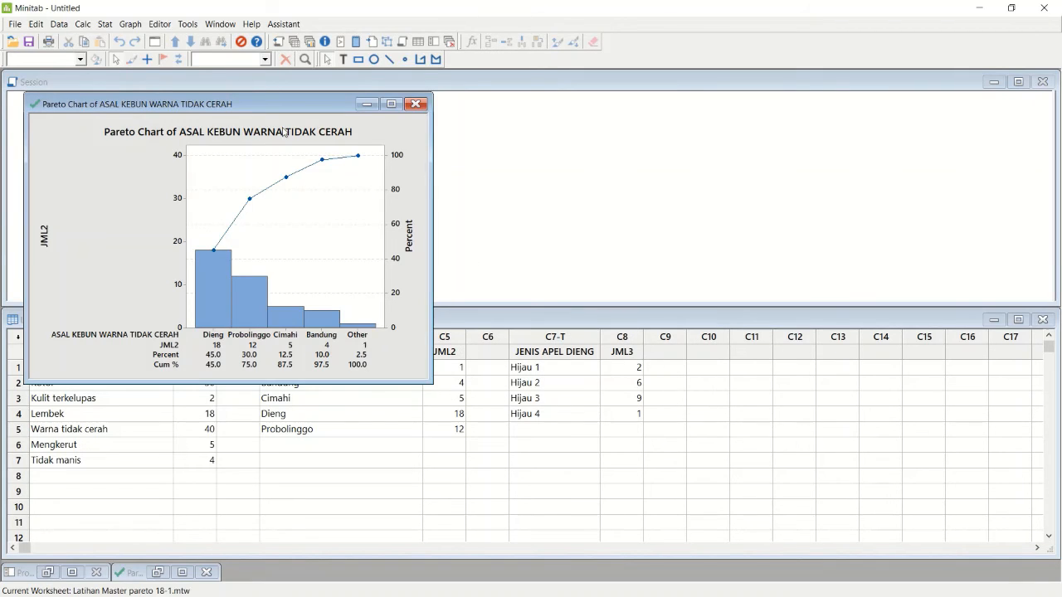
- Enlarge the ASAL KEBUN WARNA TIDAK CERAH chart window, move it clear of the session output, and return to the worksheet
drag(430, 150, 593, 142)
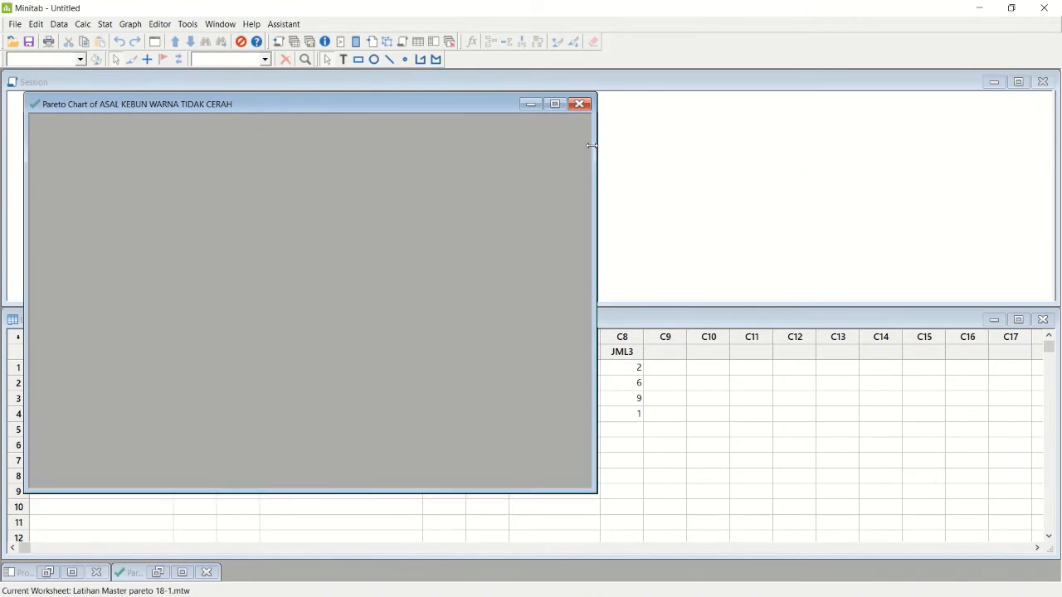
drag(401, 109, 668, 94)
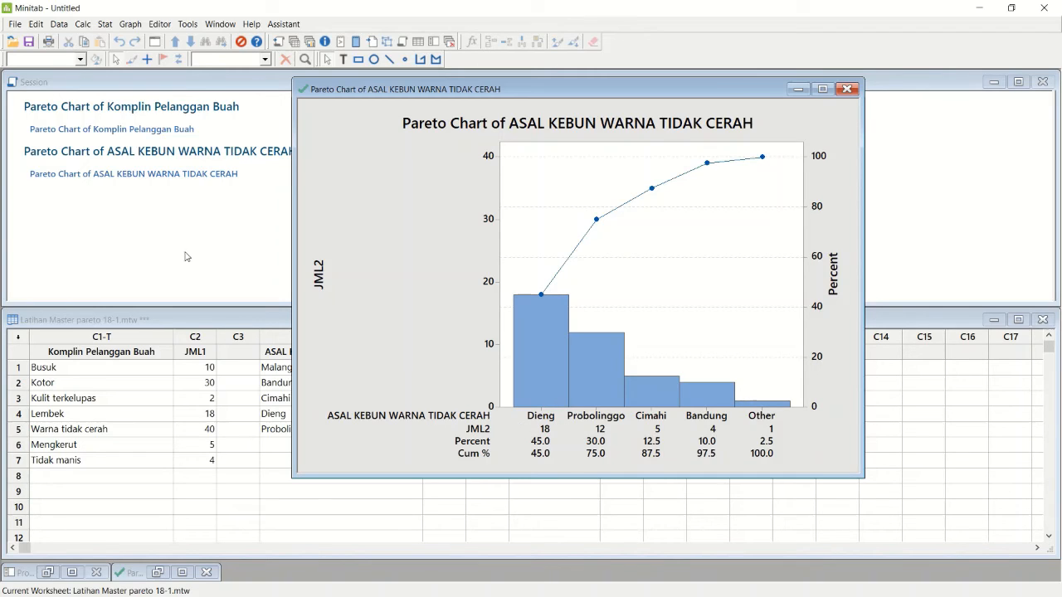
click(145, 232)
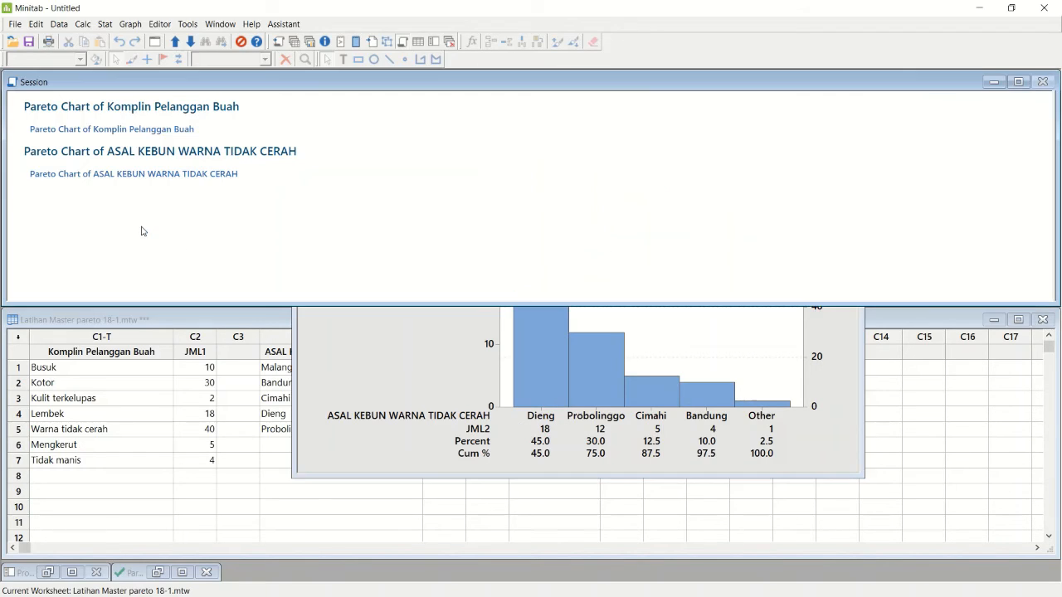
click(180, 384)
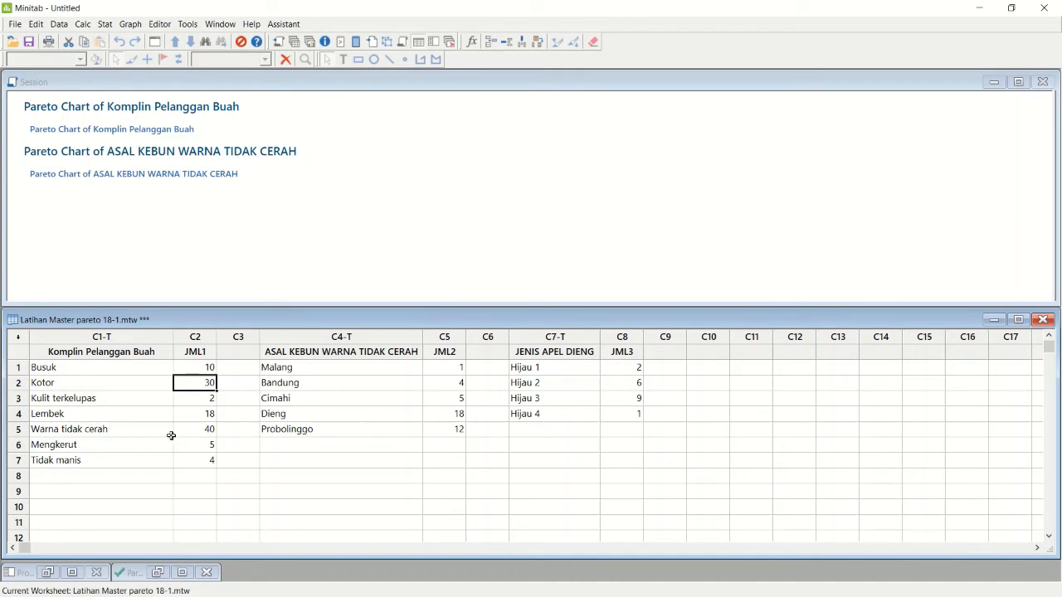
- Create a Pareto chart of JENIS APEL DIENG with frequencies from JML3
click(522, 355)
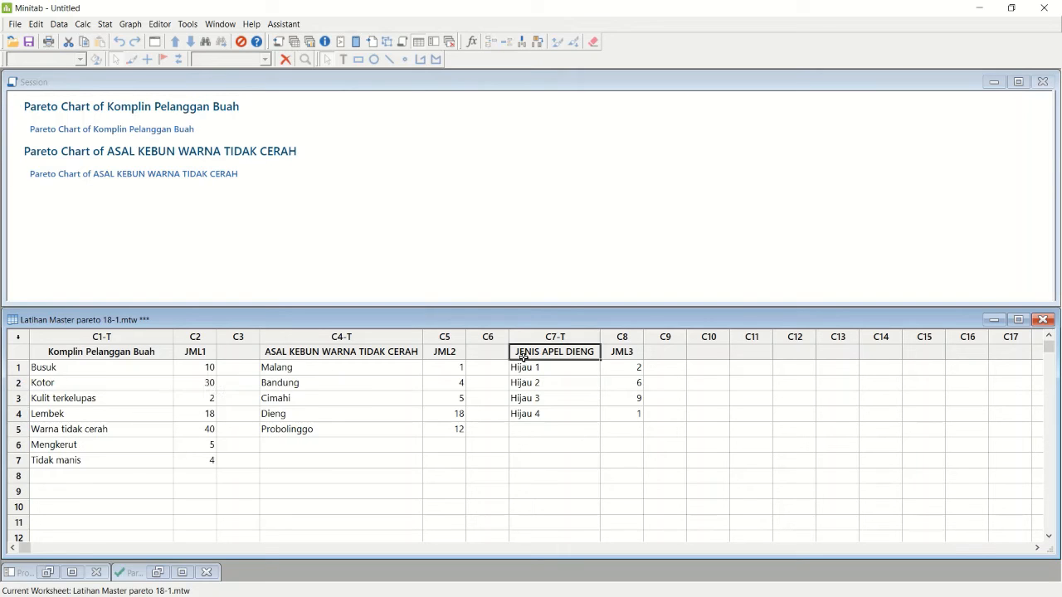
click(130, 24)
mouse_move(105, 24)
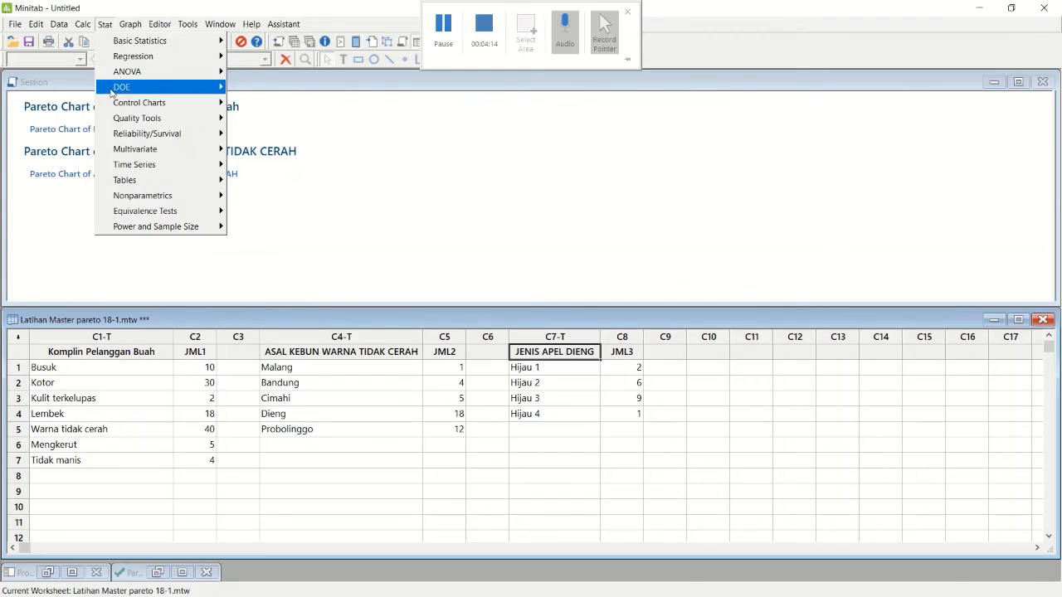
mouse_move(137, 135)
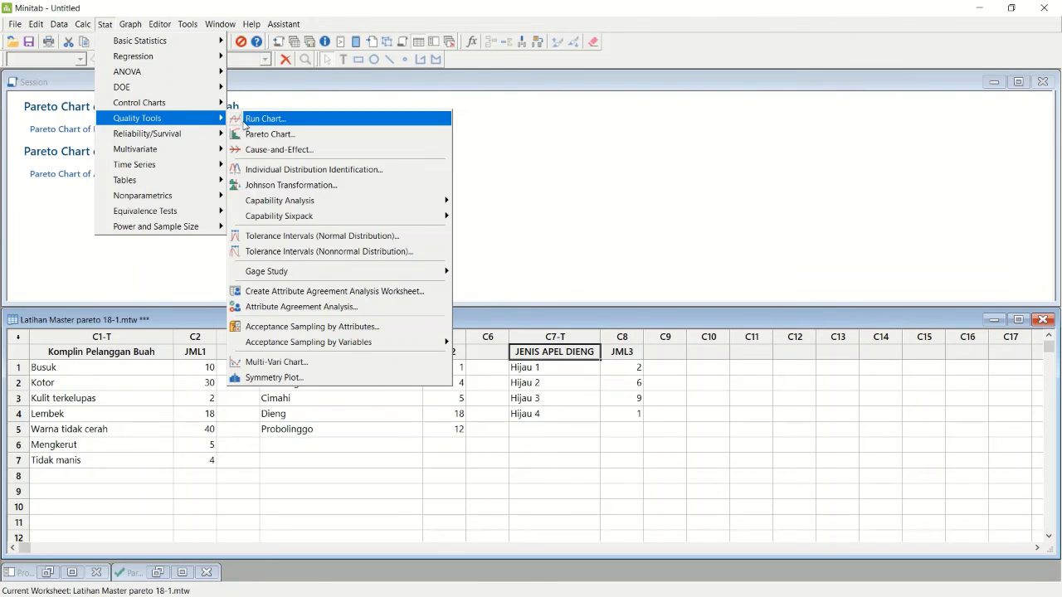
click(258, 134)
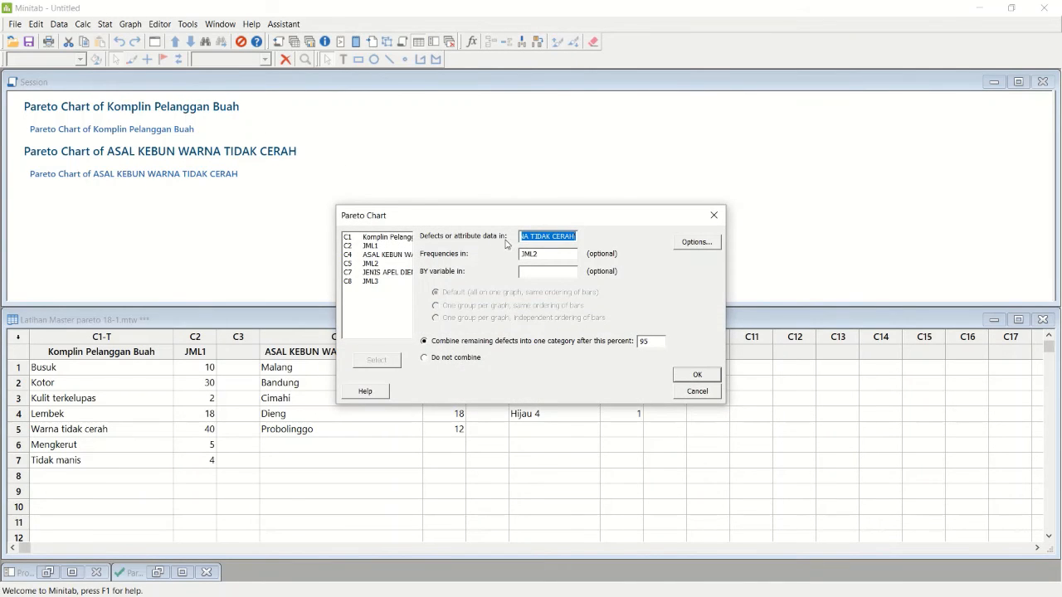
key(Delete)
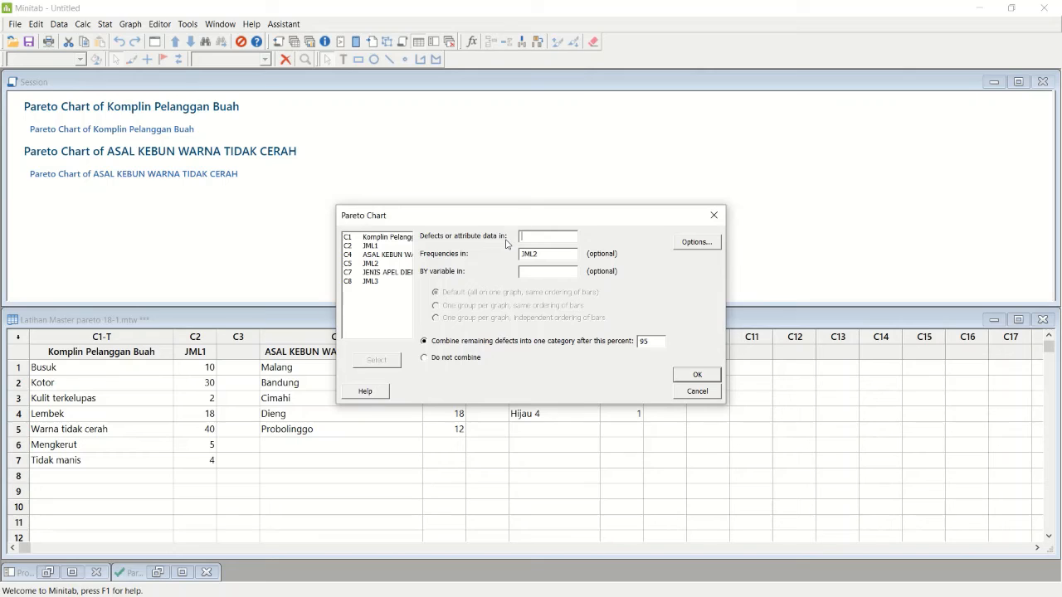
double_click(396, 273)
click(381, 255)
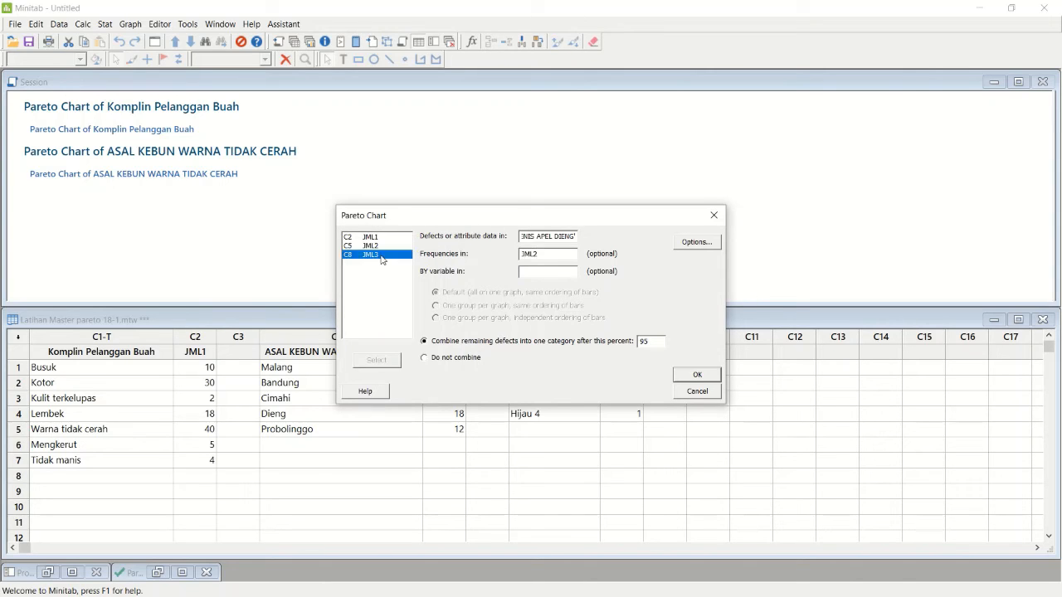
double_click(381, 256)
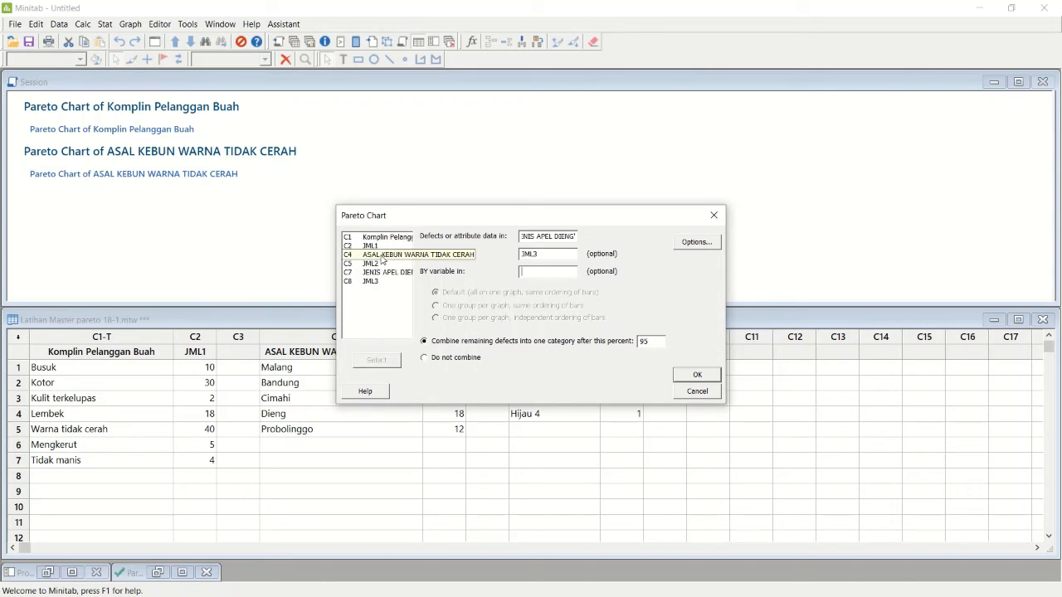
click(697, 376)
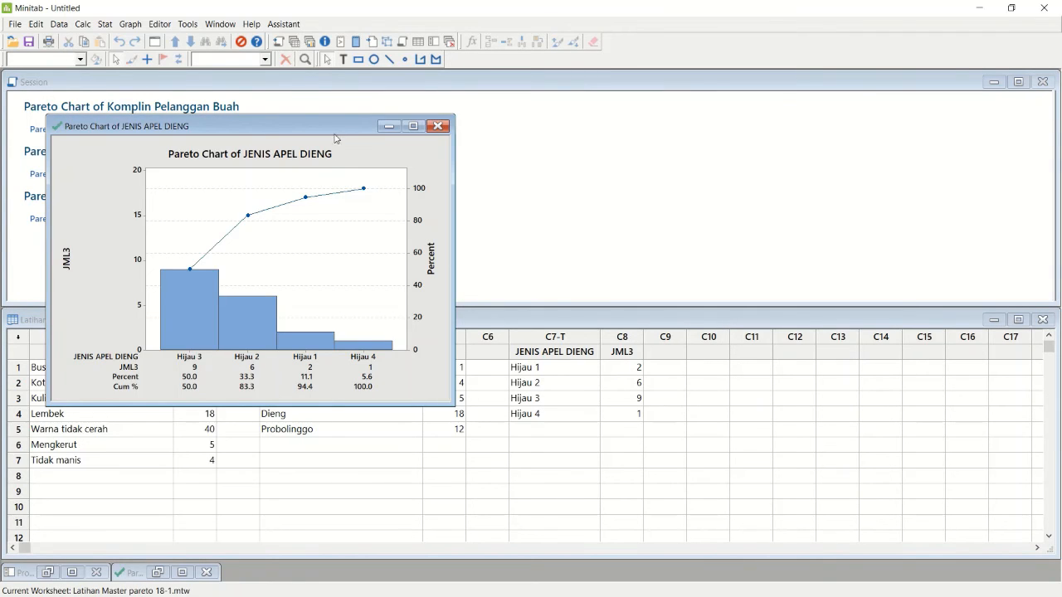
- Move the JENIS APEL DIENG Pareto chart clear of the session output and examine its bars and cumulative percentages
drag(332, 130, 627, 94)
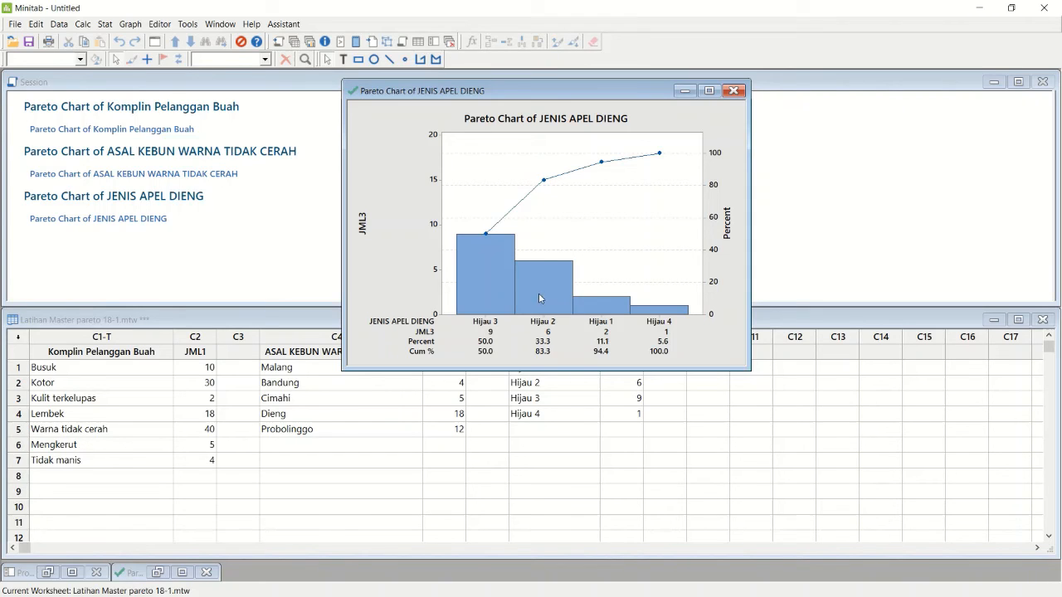
mouse_move(506, 296)
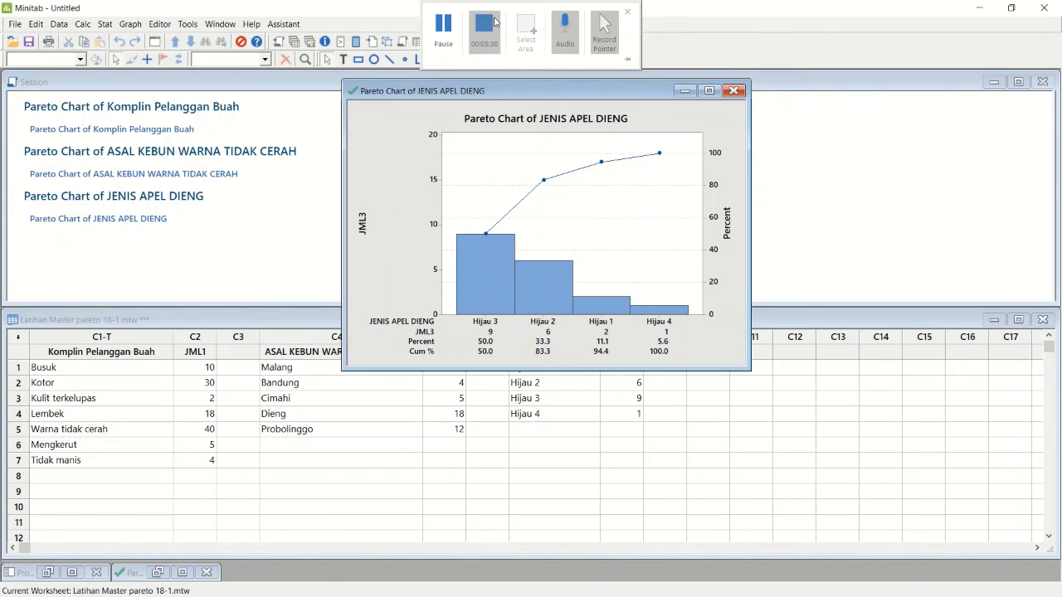
click(485, 25)
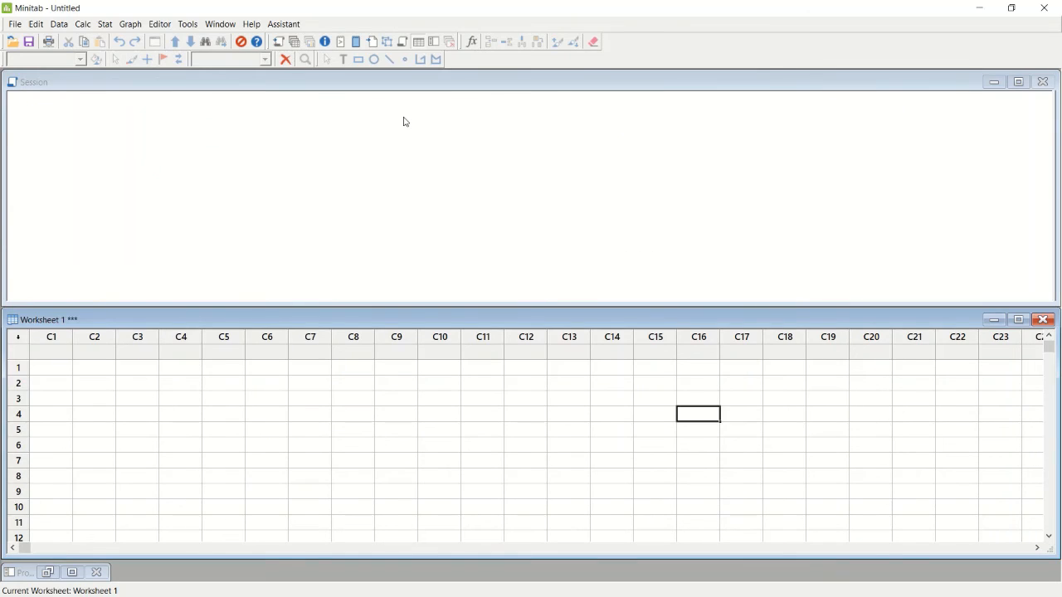
- Open the practice worksheet Latihan Time Series 18-1 from the File Latihan V 18 atau 19 folder into the current project
click(405, 122)
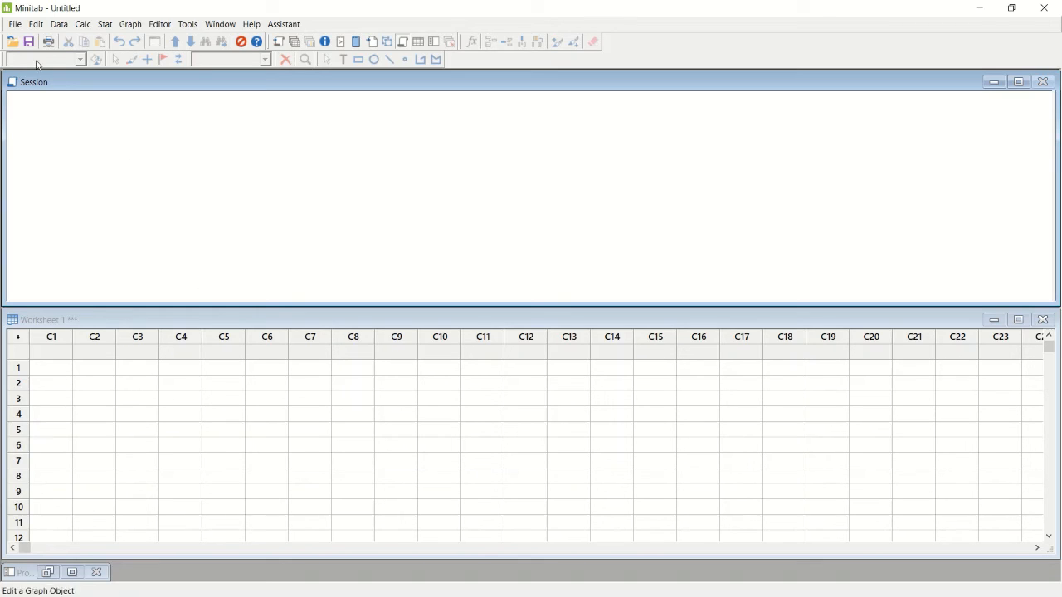
click(11, 24)
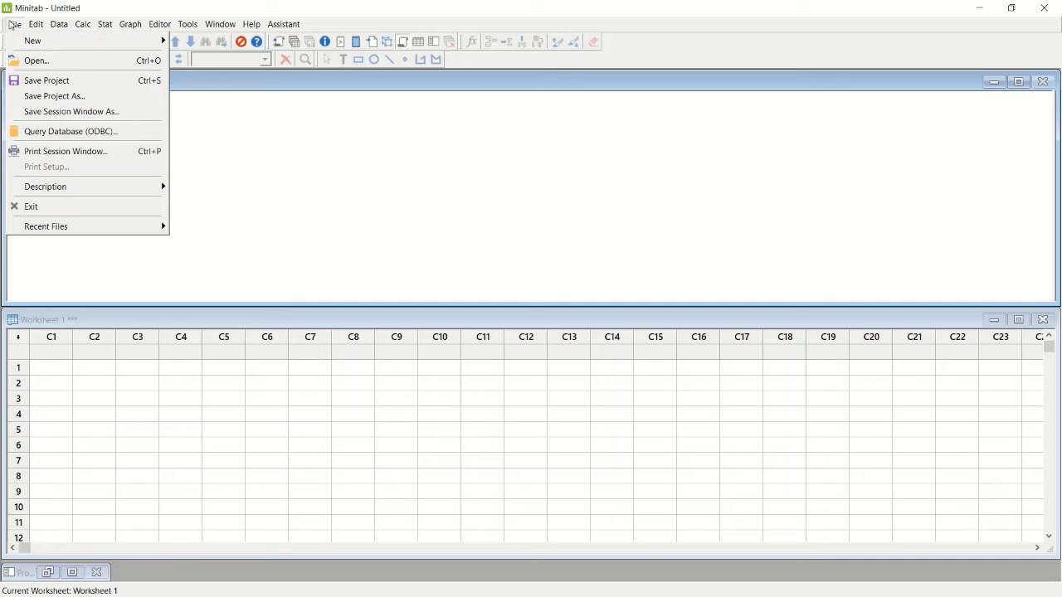
click(33, 60)
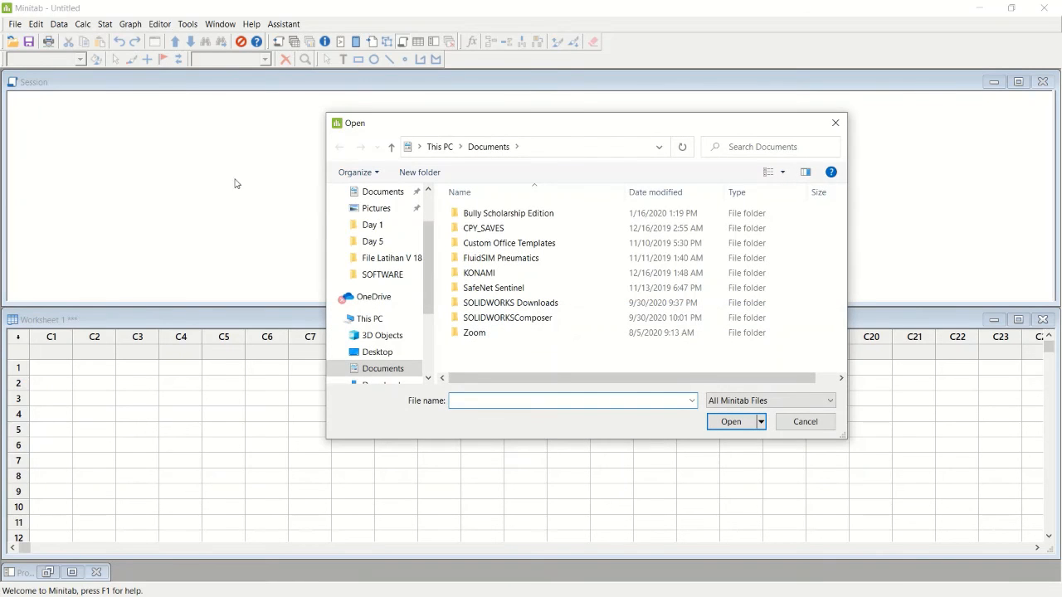
click(386, 260)
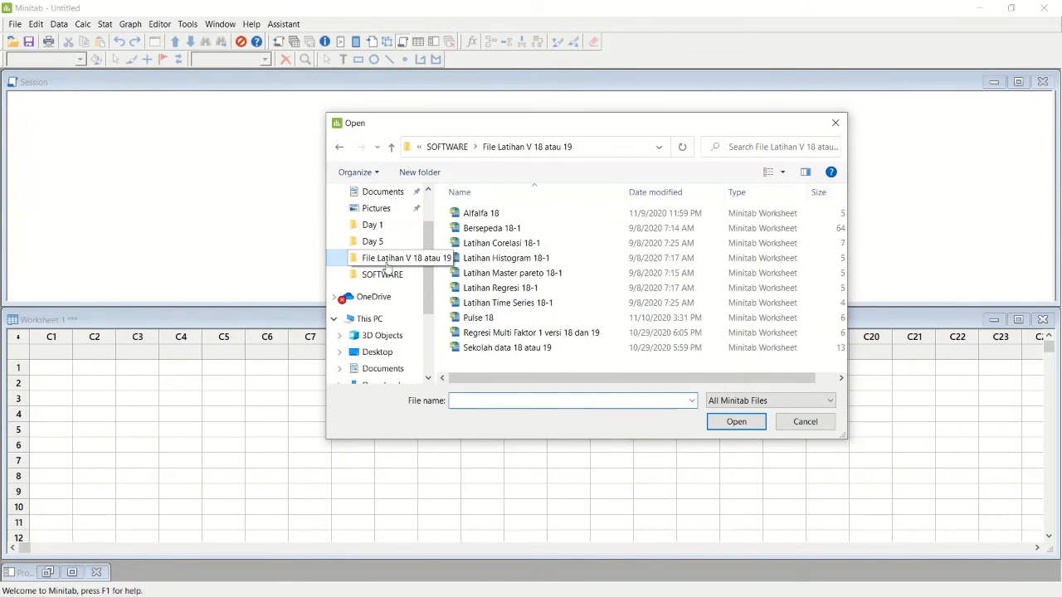
double_click(484, 304)
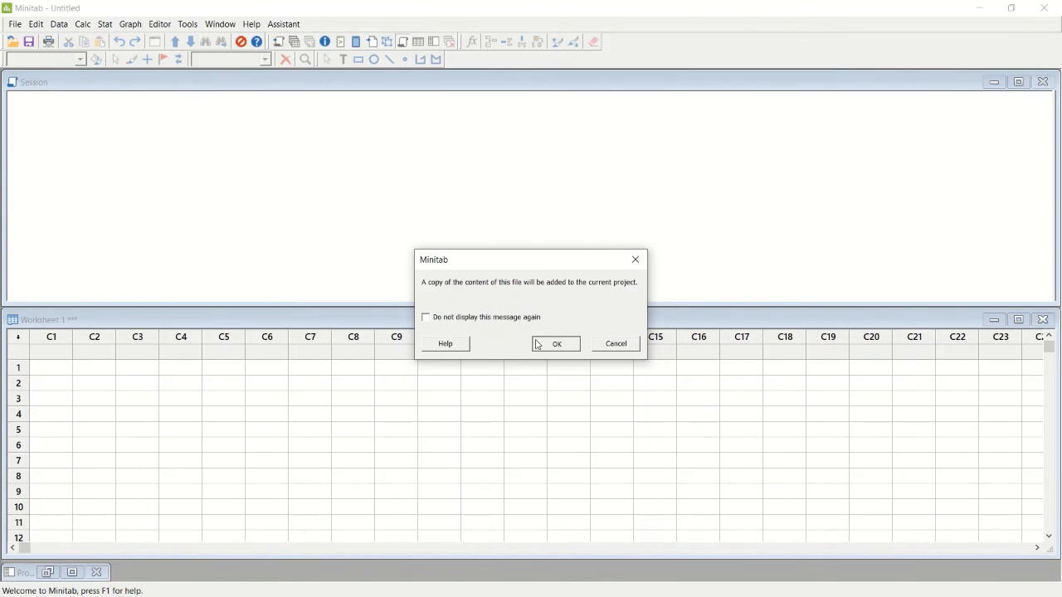
click(538, 342)
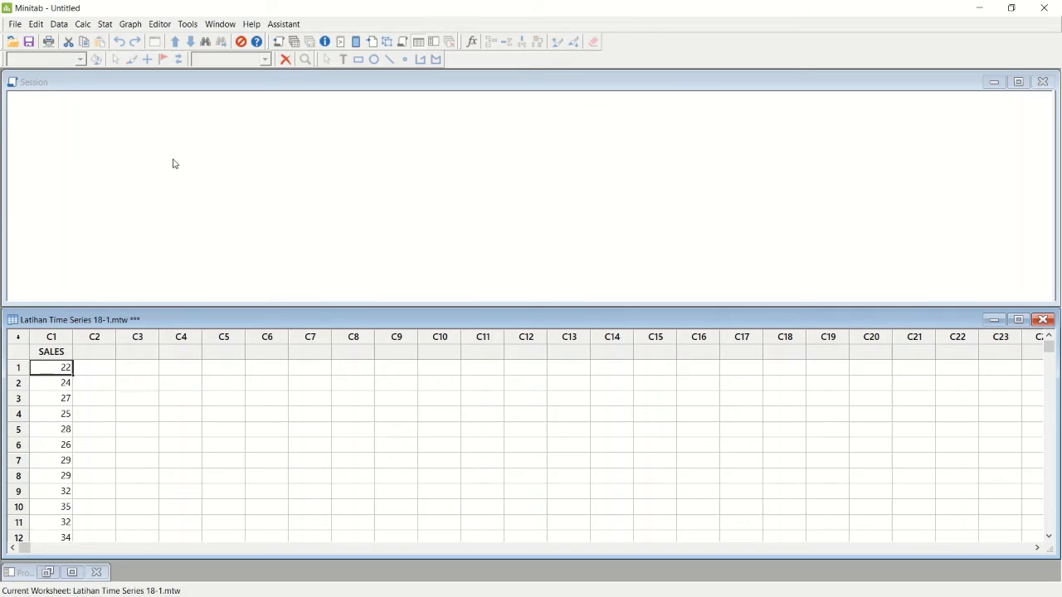
- Create a simple time series plot of SALES and move its window clear of the session output
click(136, 30)
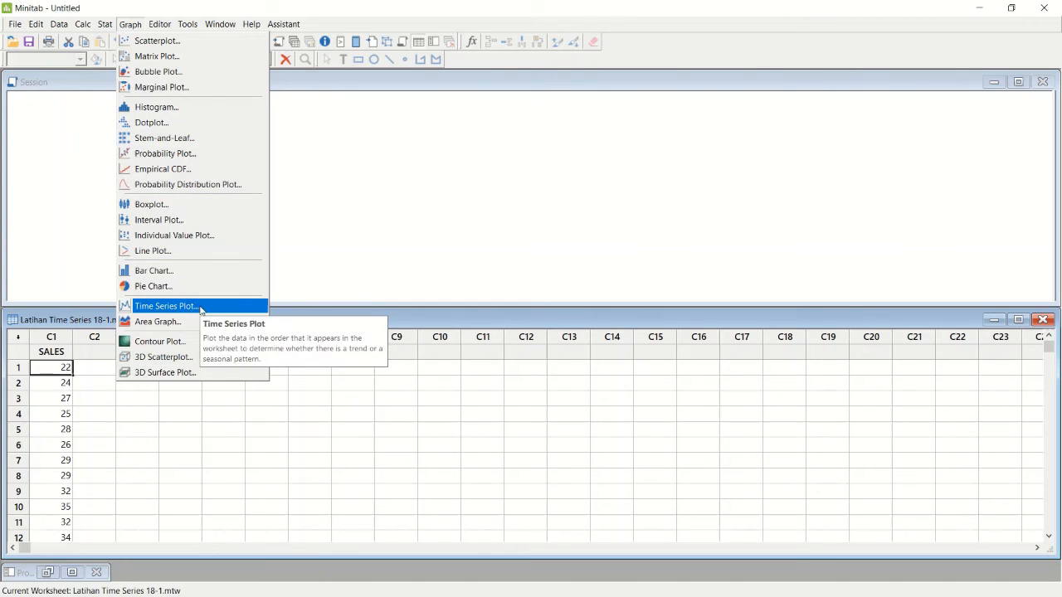
click(201, 307)
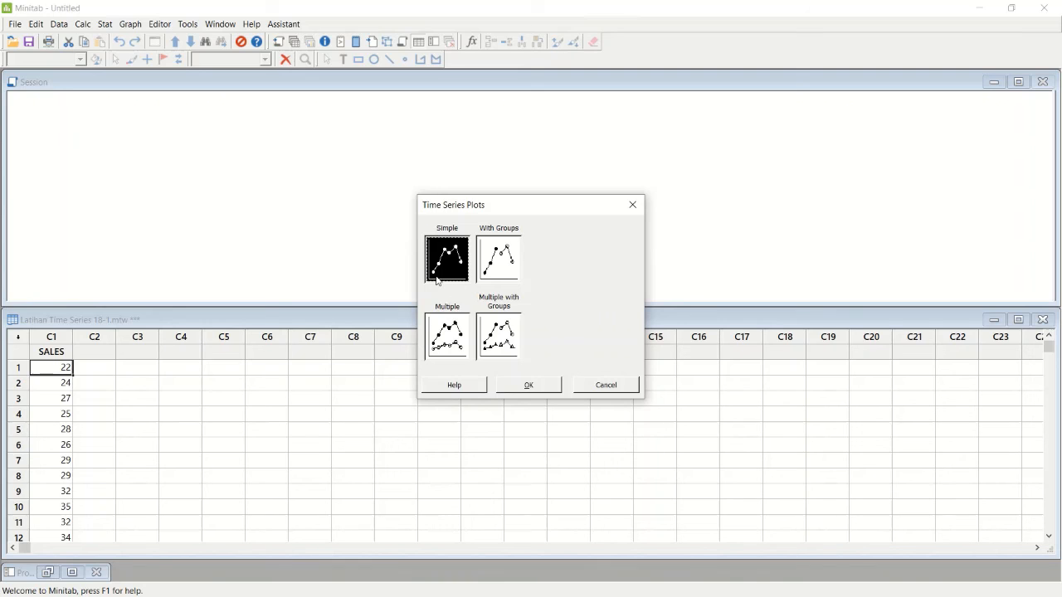
click(537, 387)
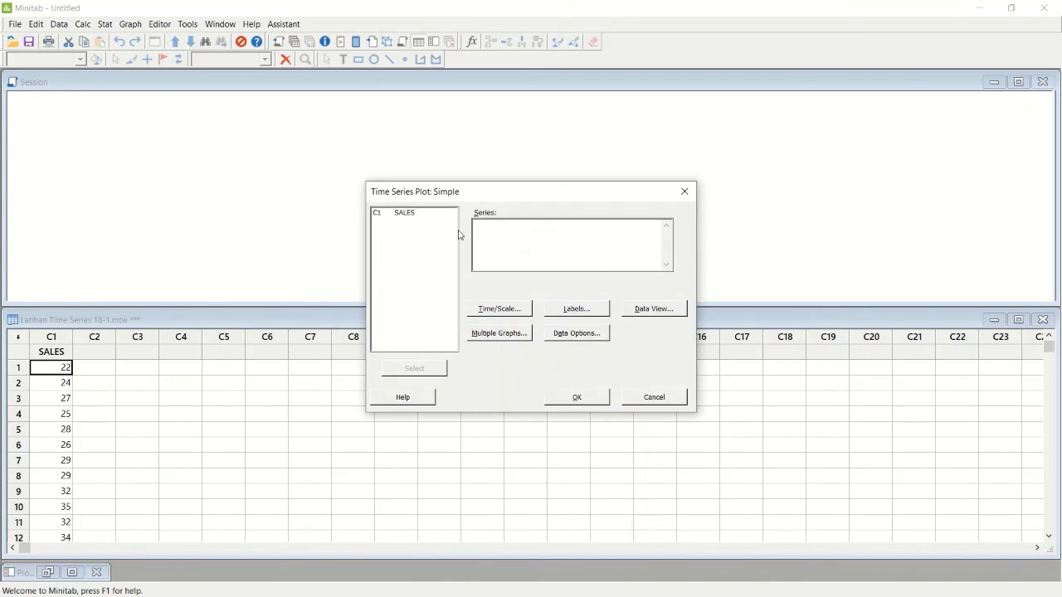
double_click(417, 215)
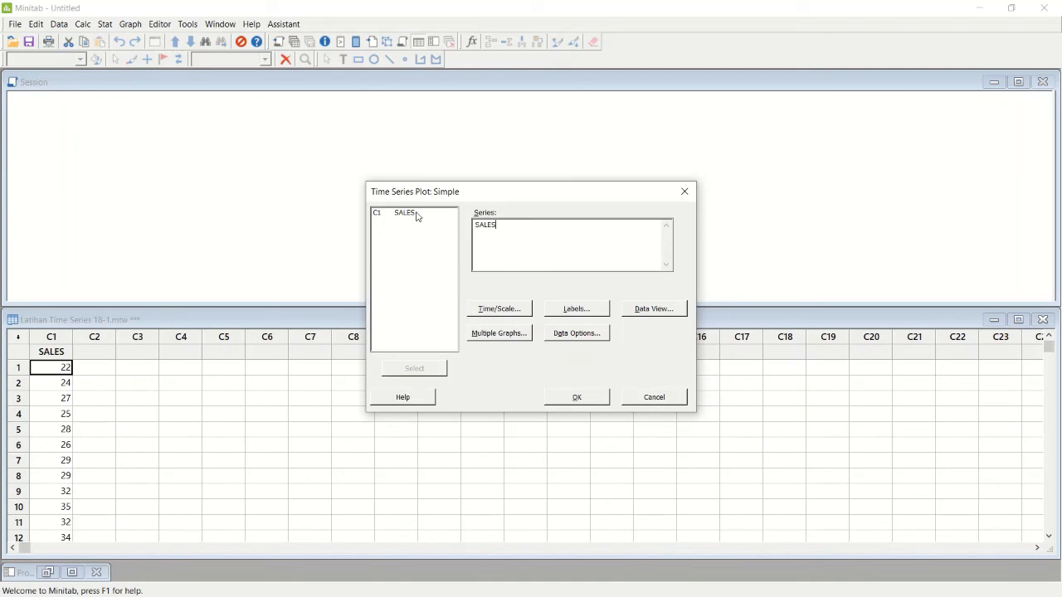
click(562, 399)
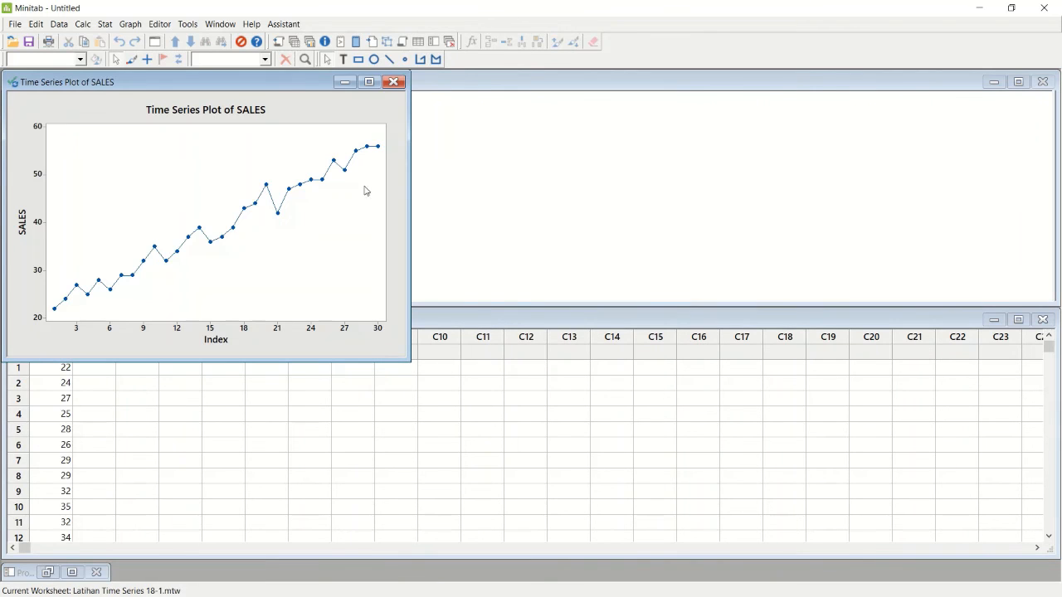
drag(246, 82, 569, 109)
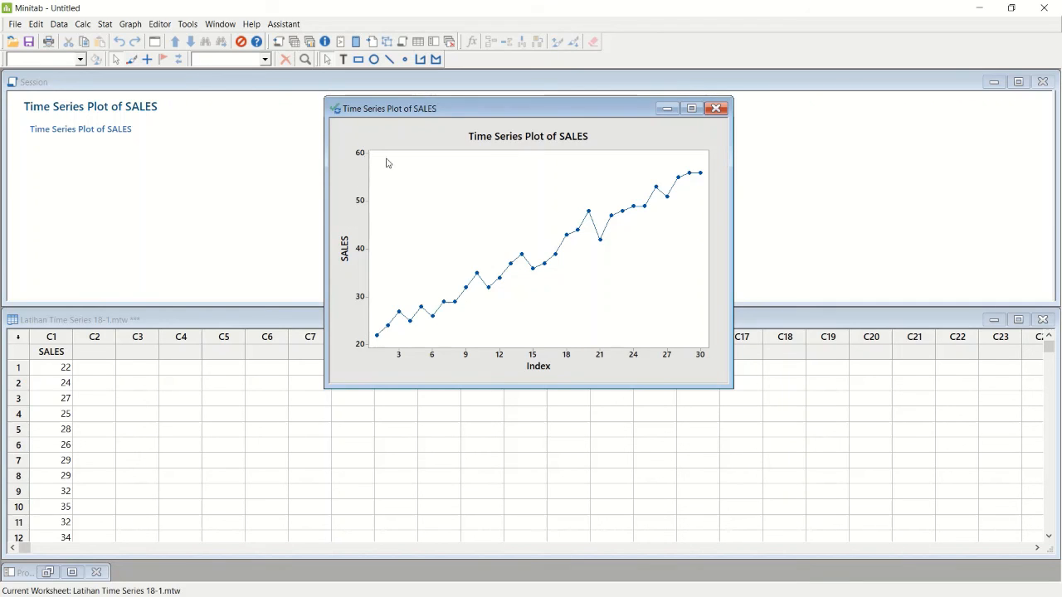
- Change the time series plot's title to "Trend SALES"
double_click(525, 140)
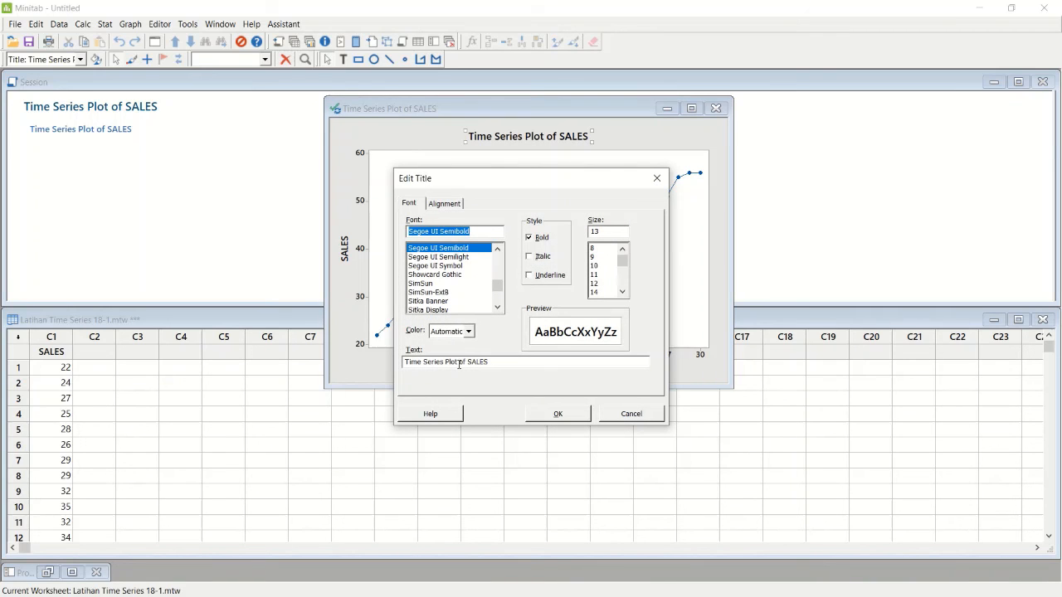
drag(467, 362, 395, 368)
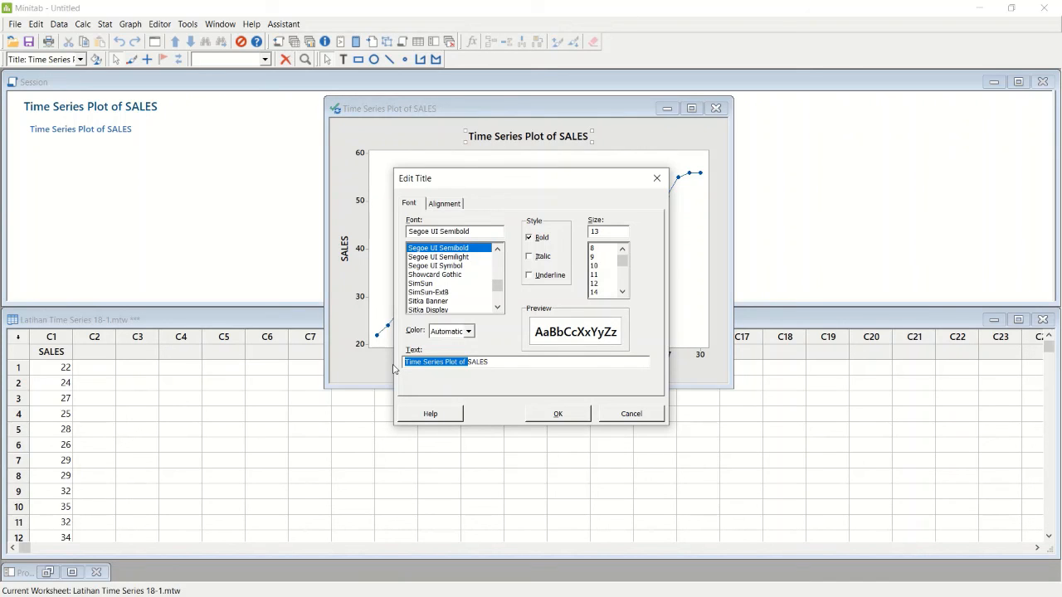
text(Trend)
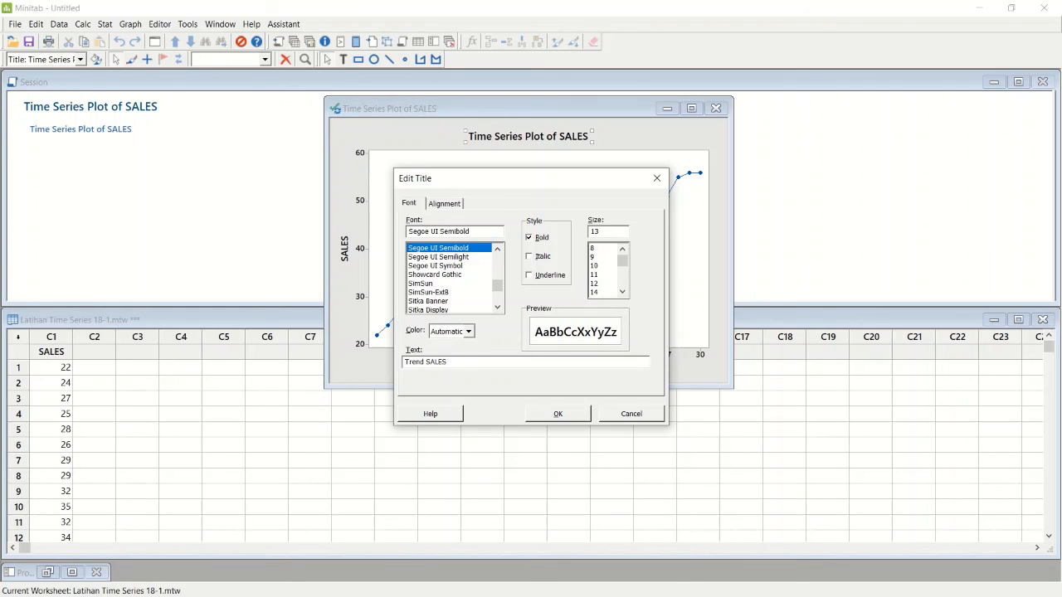
click(540, 415)
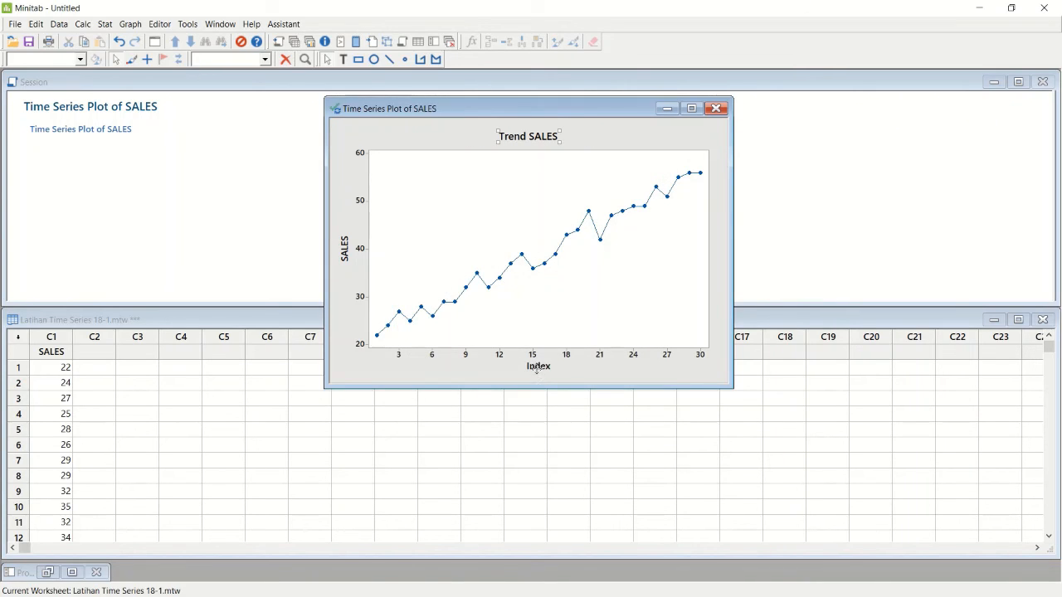
- Change the plot's x-axis label to "Periode Penjualan"
double_click(538, 369)
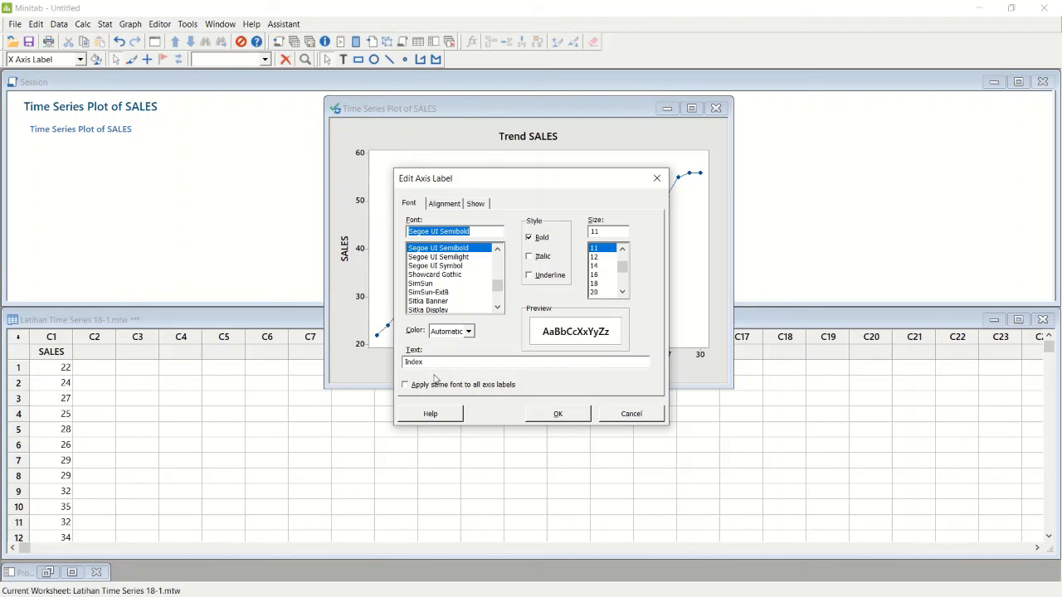
drag(435, 367, 330, 365)
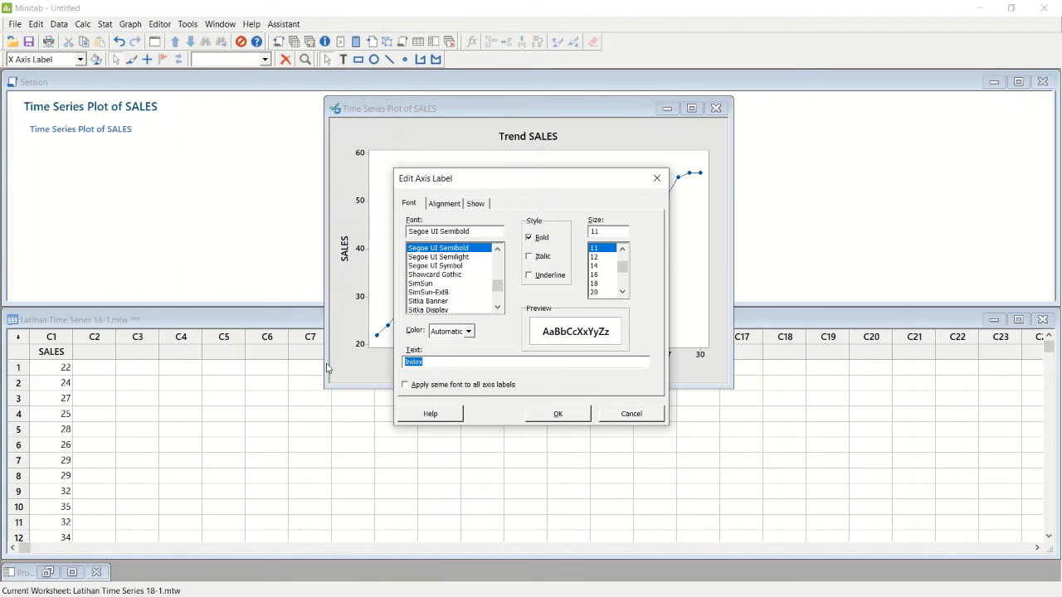
text(Periode Penjualan)
click(557, 414)
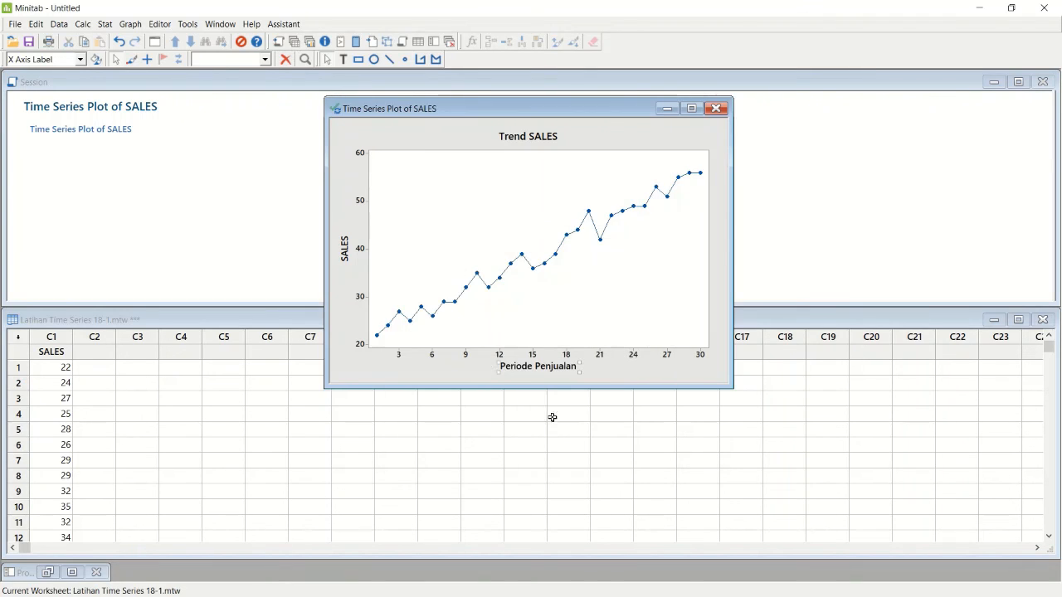
click(408, 363)
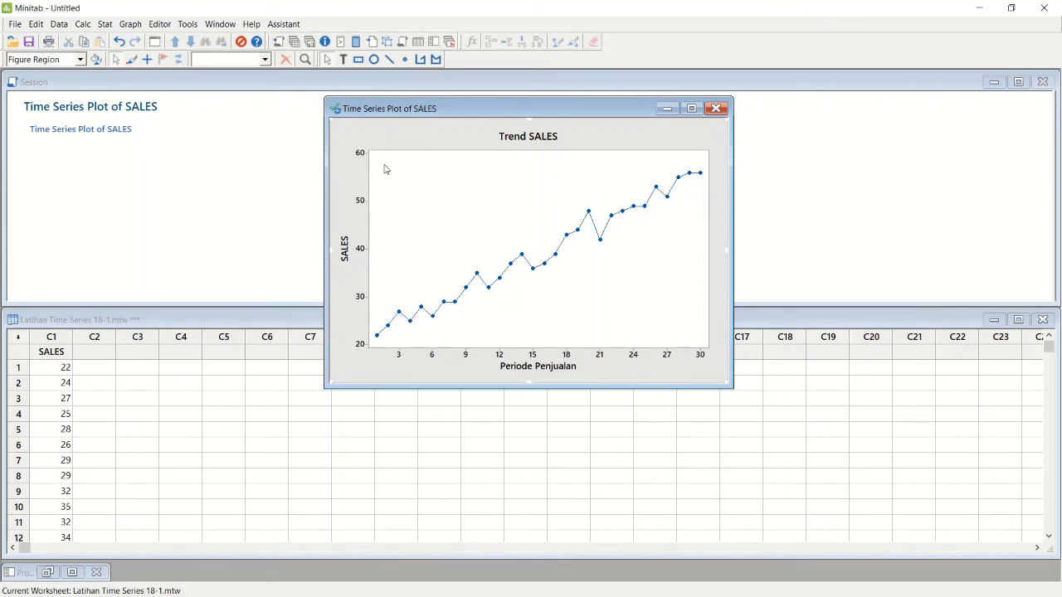
- Set the x-axis ticks of the SALES plot to start at 1 with an increment of 1
double_click(466, 357)
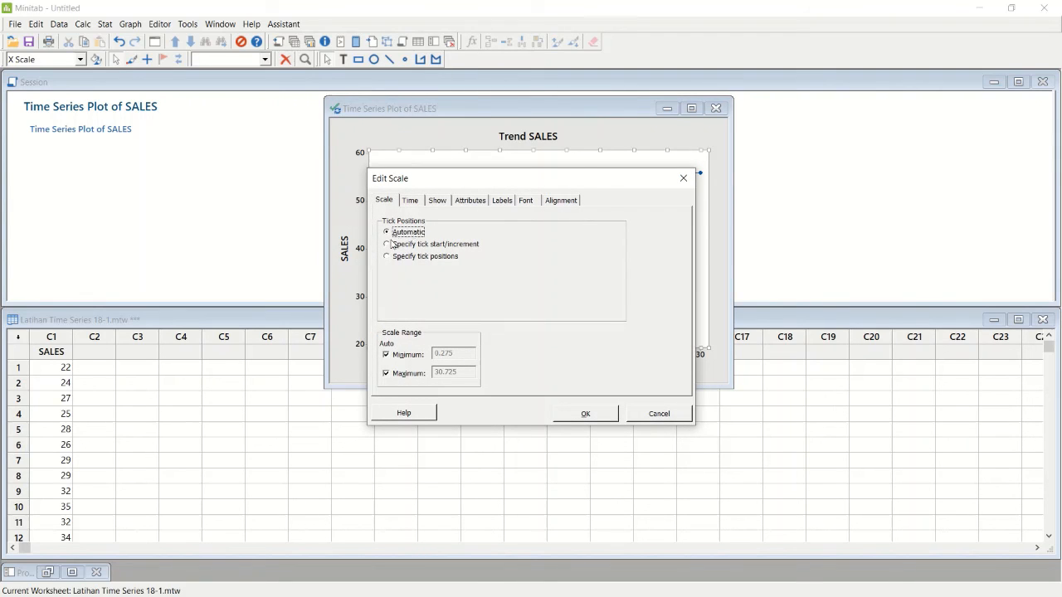
click(396, 245)
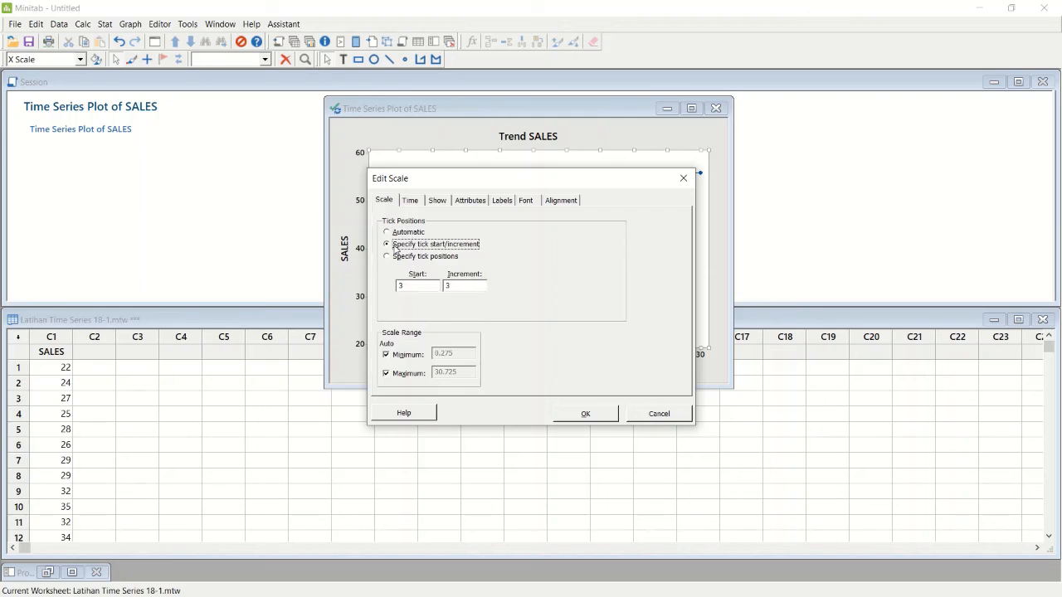
double_click(419, 288)
text(1)
click(599, 416)
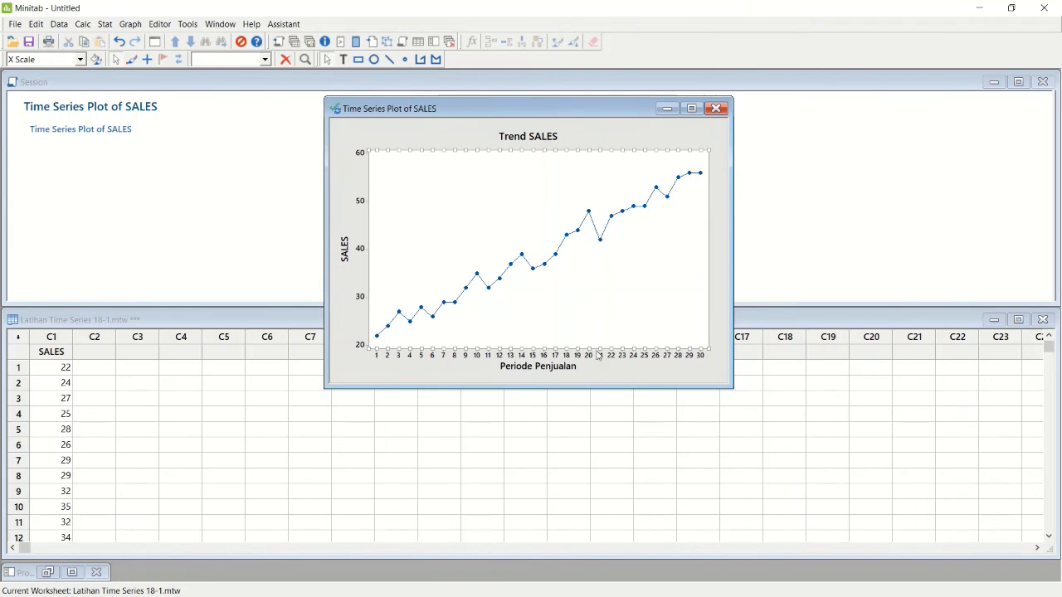
click(406, 137)
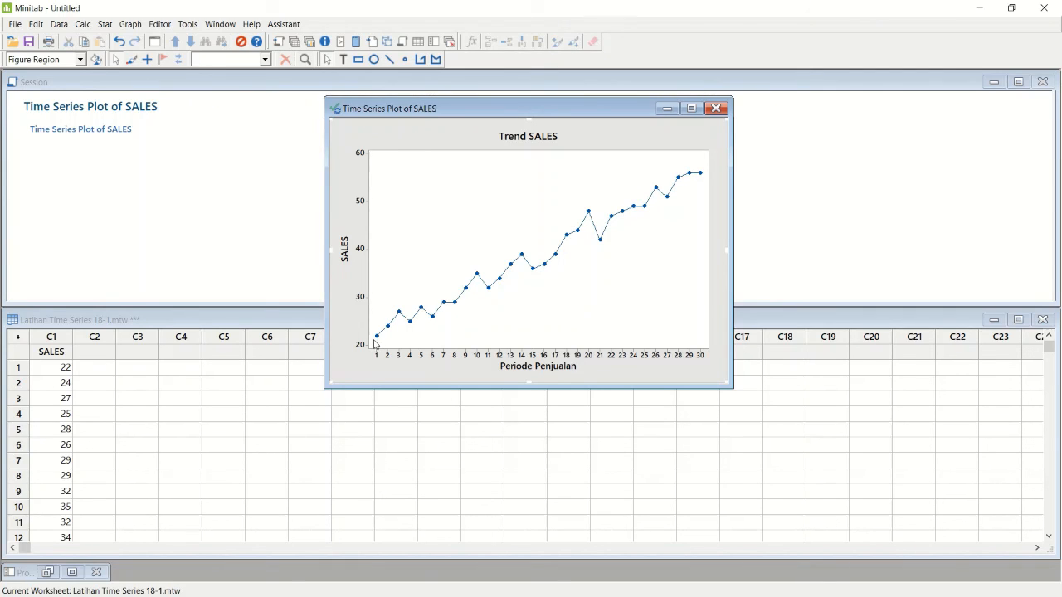
- Examine the sales trend from the first period onward and shift the chart window slightly sideways over the worksheet
mouse_move(376, 343)
drag(586, 118, 618, 117)
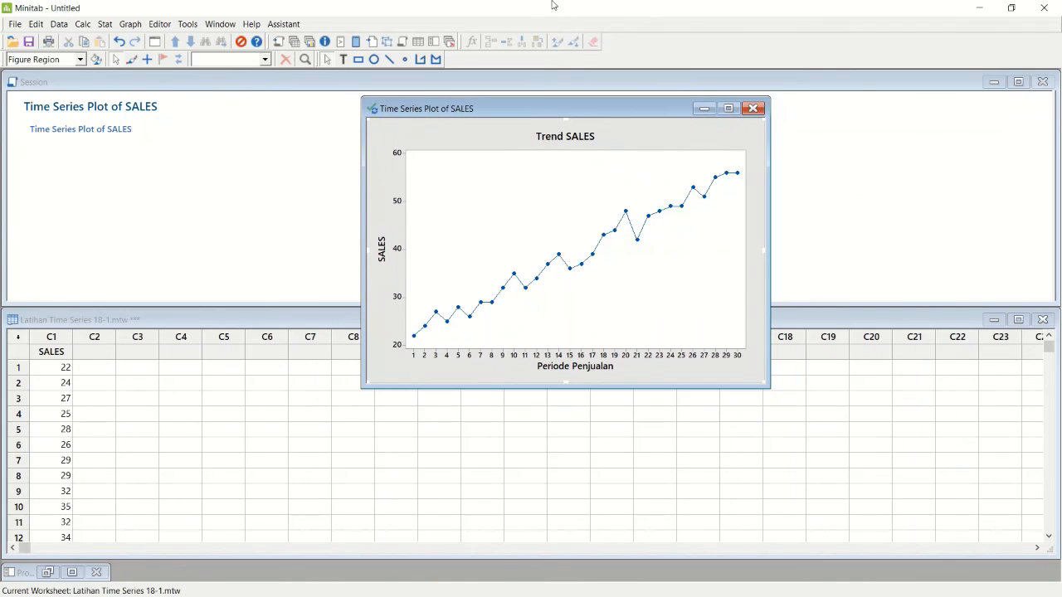
mouse_move(526, 9)
click(486, 29)
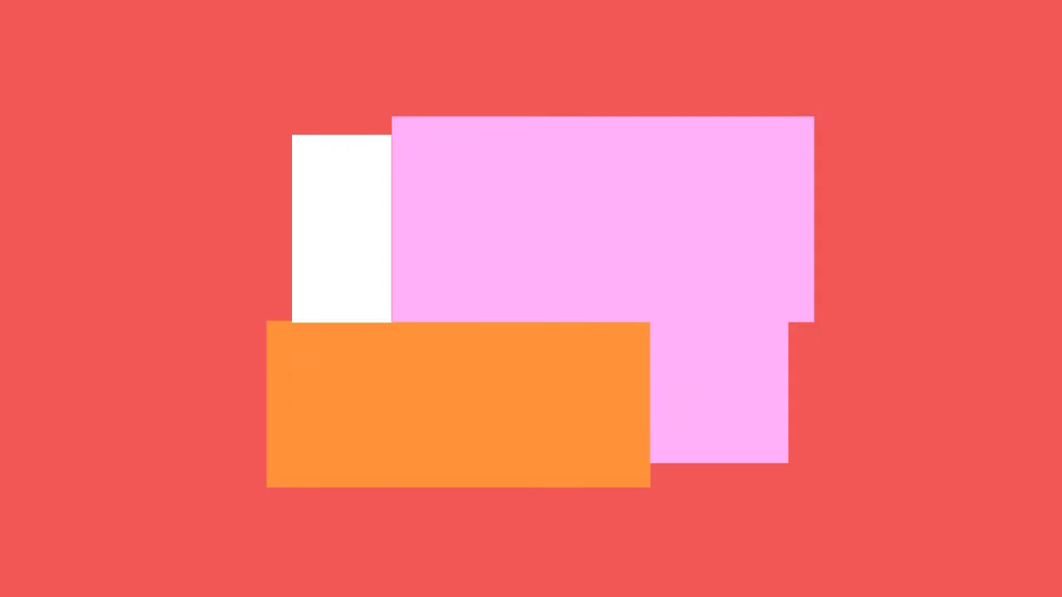